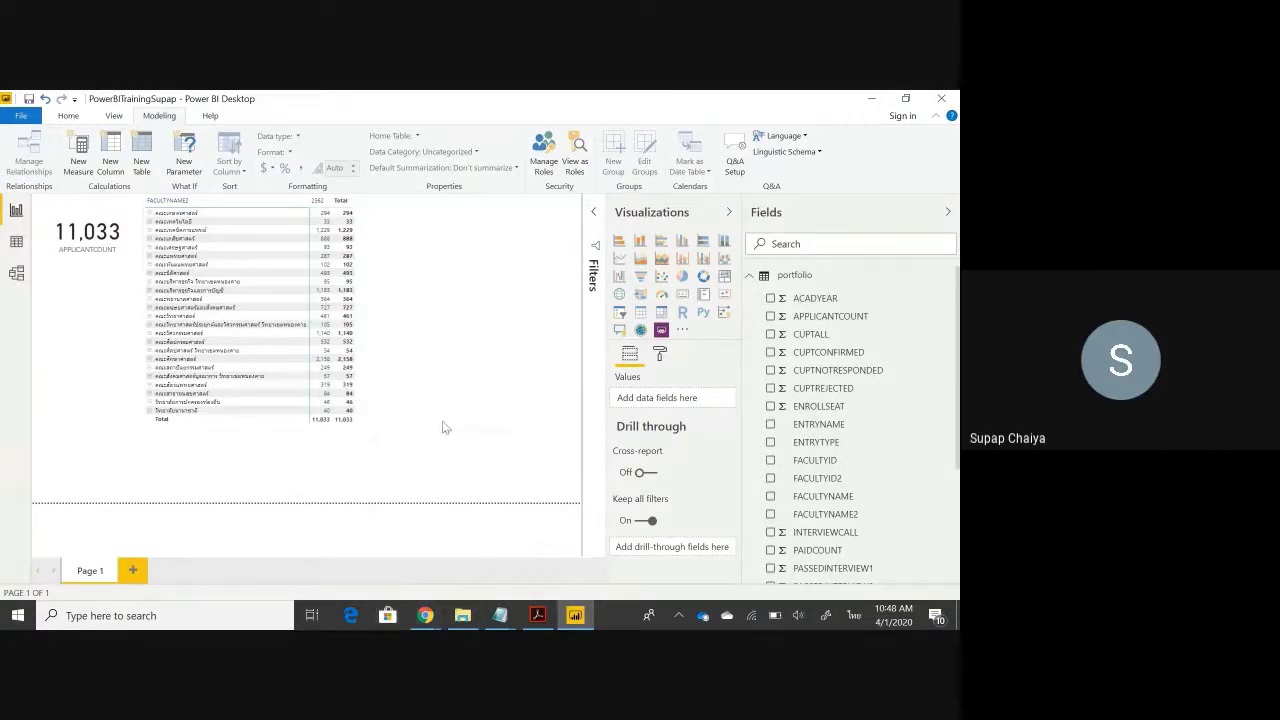
In File Explorer, locate PowerBITrainingSupap.pbix in the ILTITraining > Example folder
mouse_move(448, 423)
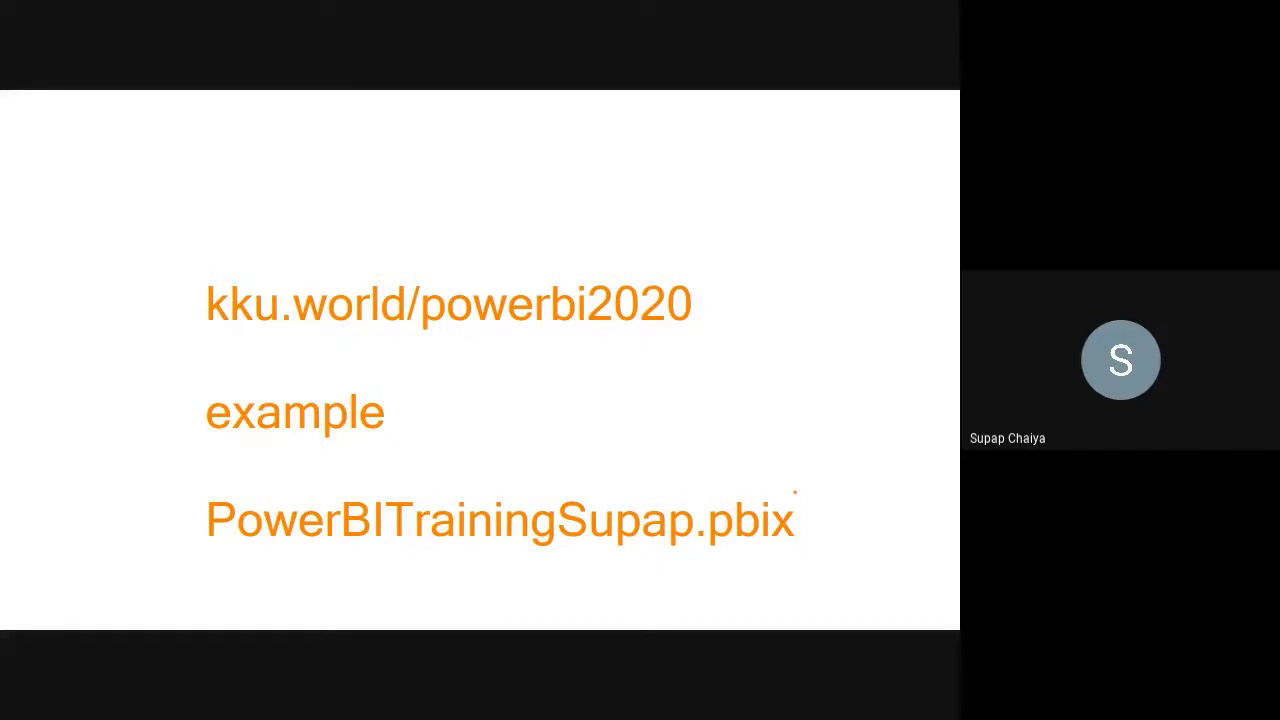
key("alt+Tab")
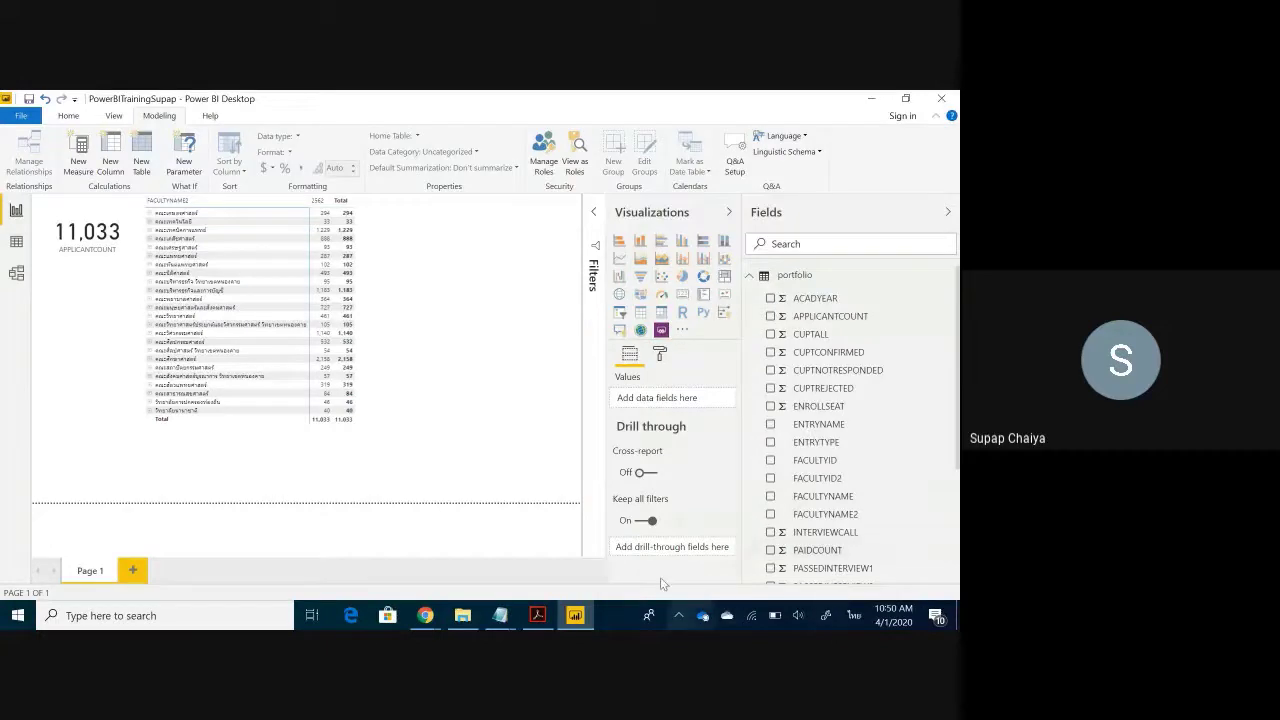
left_click(466, 617)
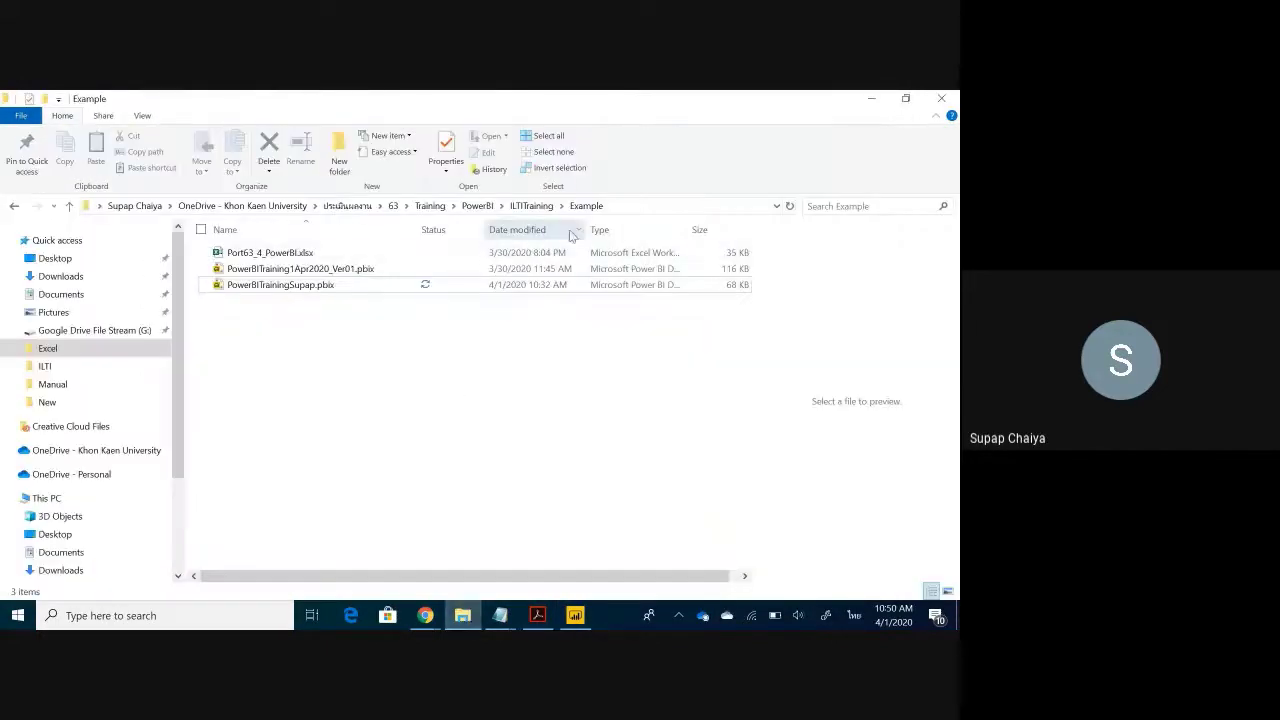
left_click(515, 207)
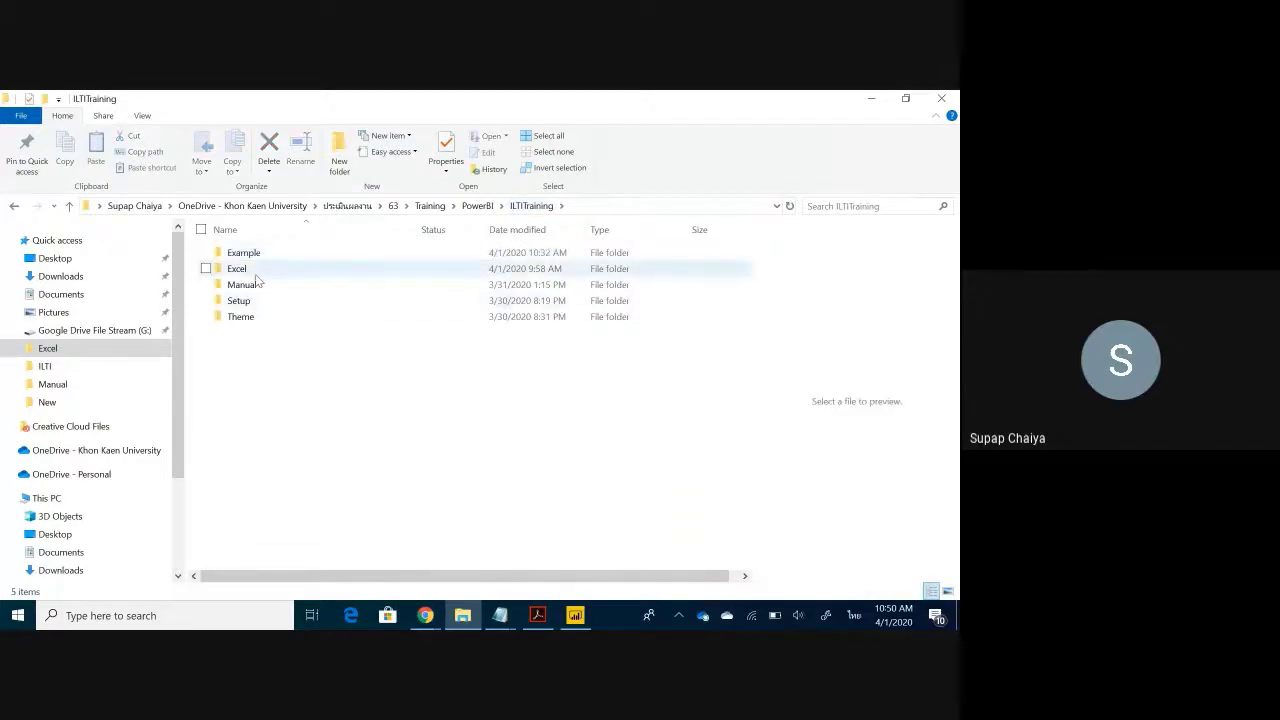
double_click(262, 253)
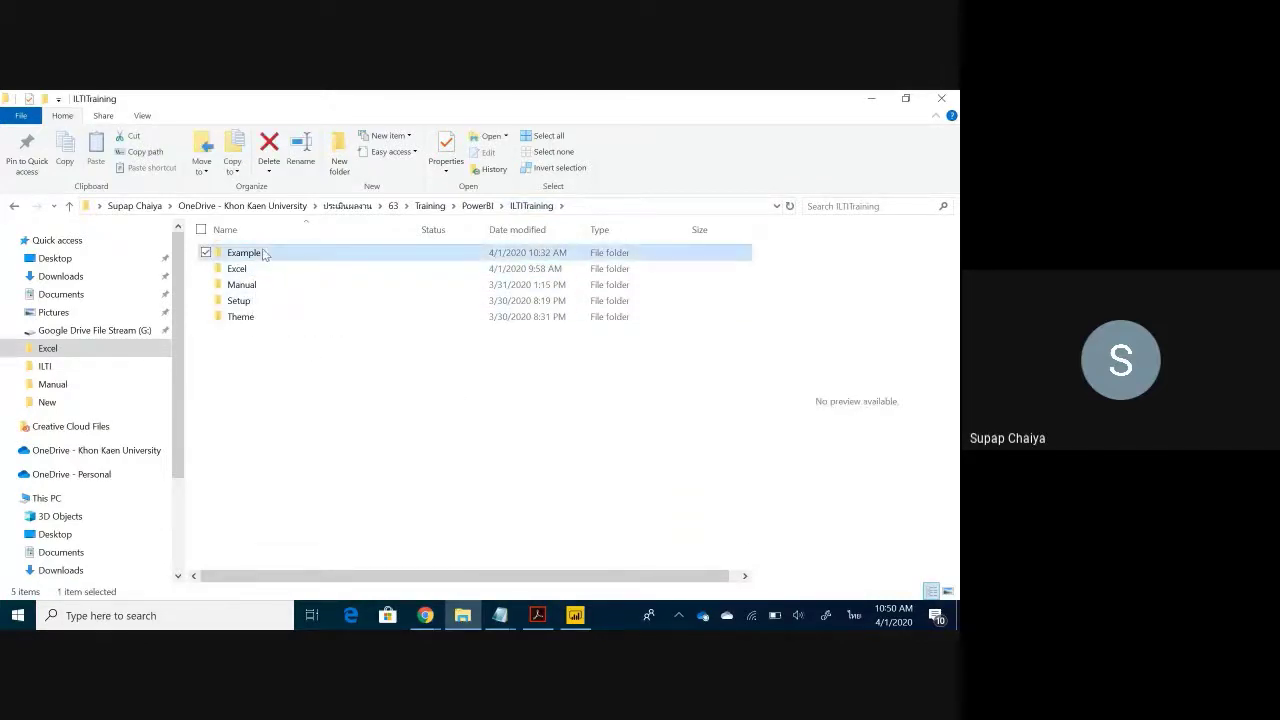
left_click(316, 288)
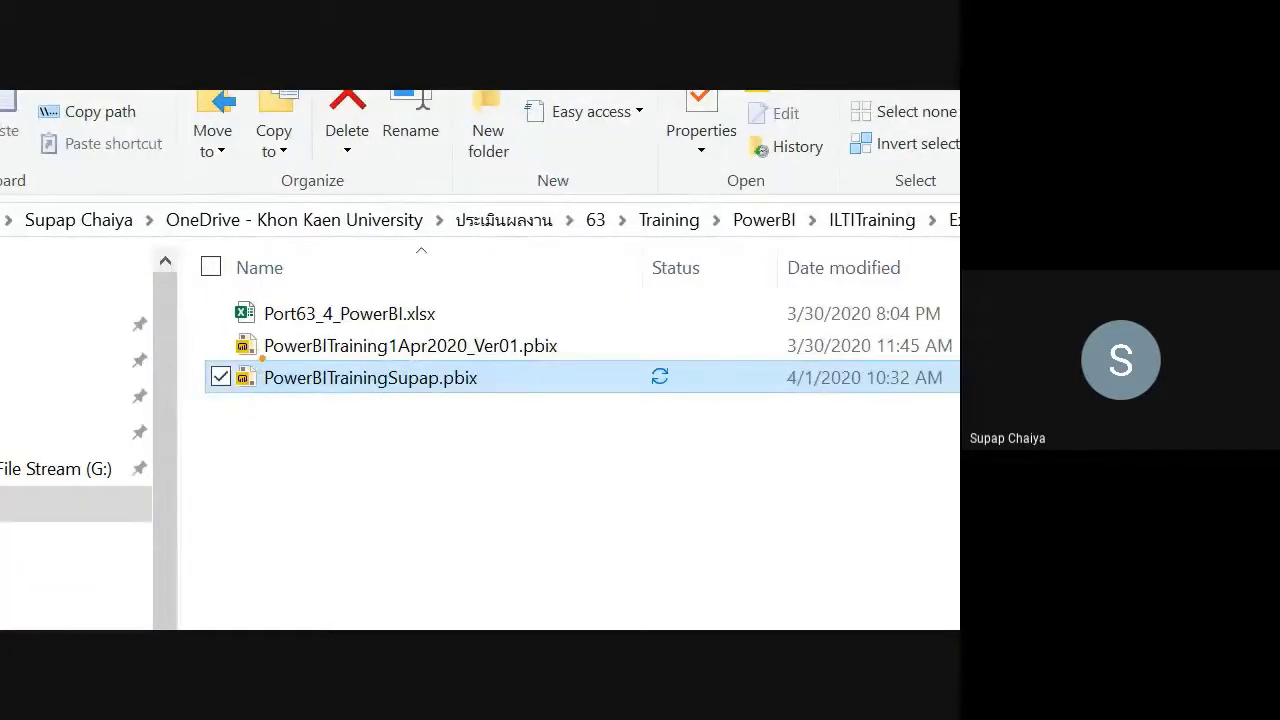
Return to the Power BI report showing the 11,033 APPLICANTCOUNT card
left_click_drag(246, 358, 590, 413)
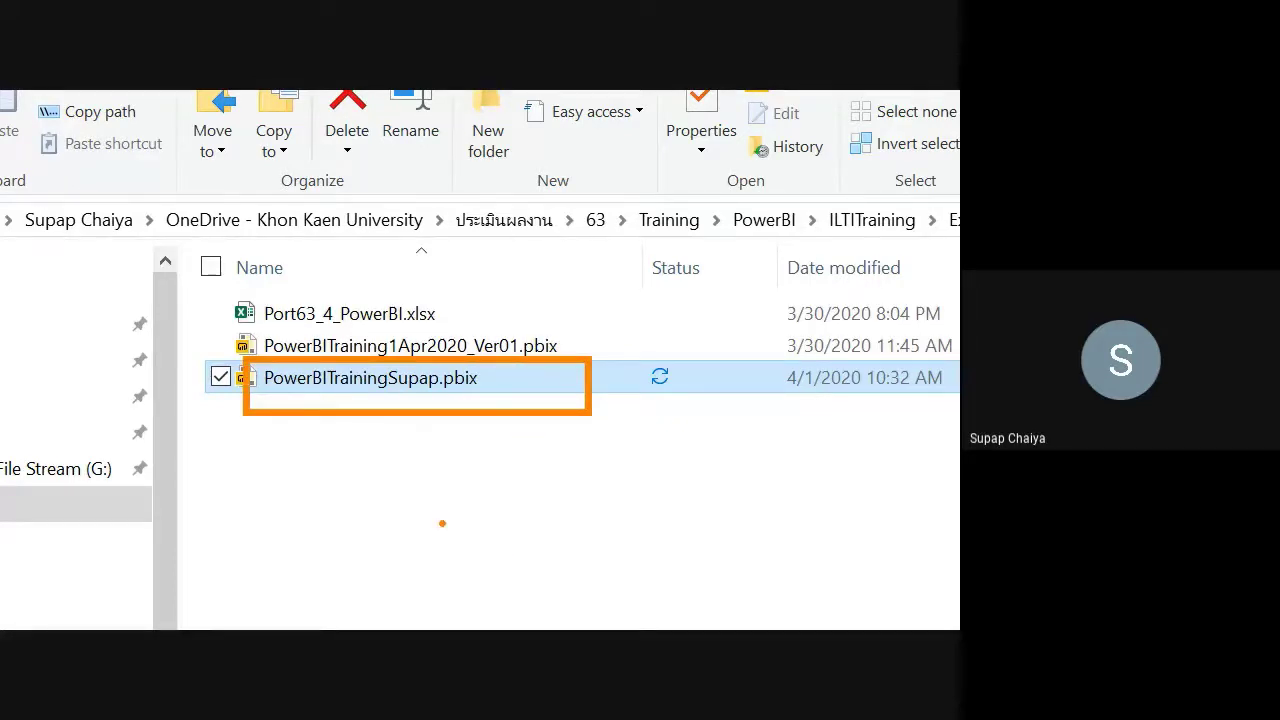
key("Escape")
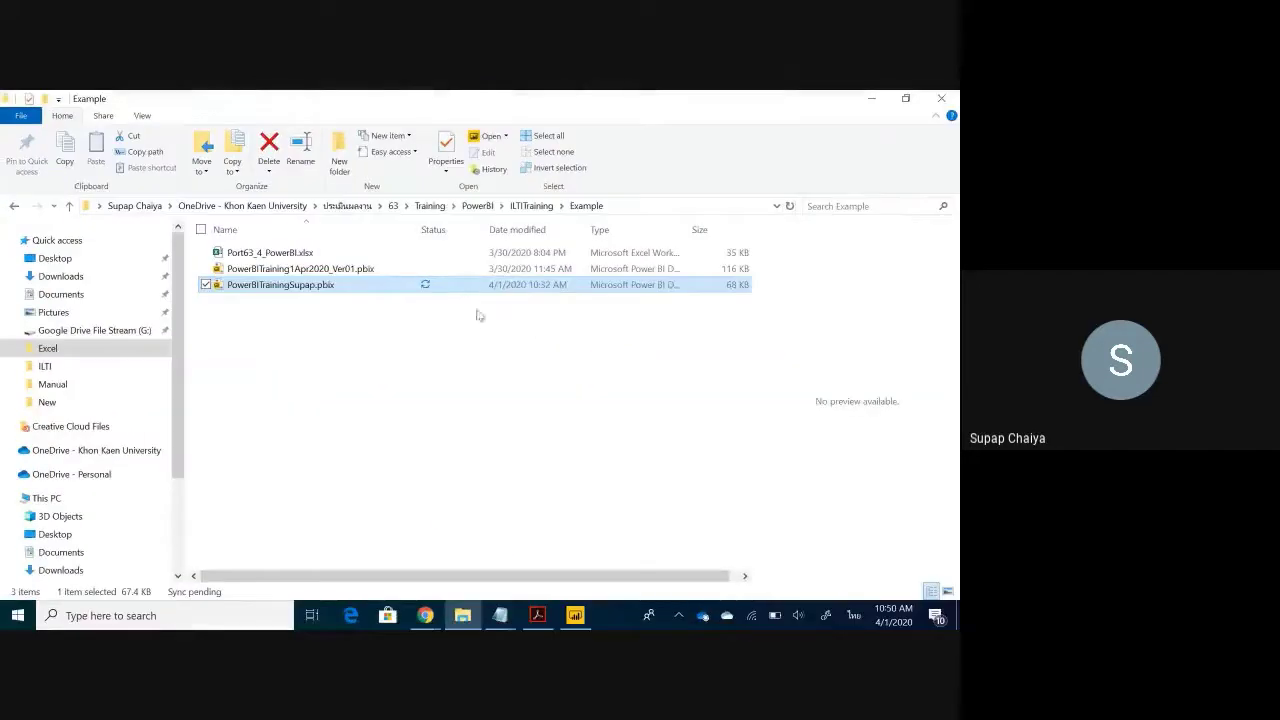
left_click(575, 617)
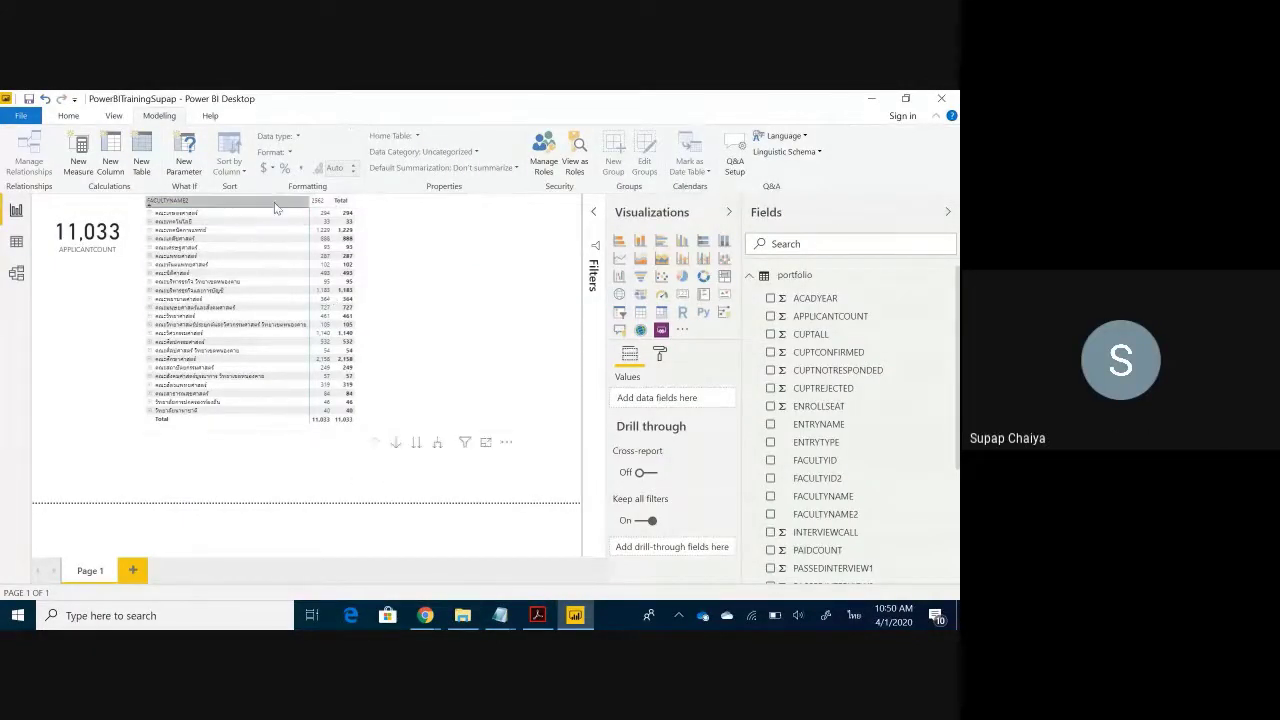
Select the APPLICANTCOUNT by FACULTYNAME2 matrix and show the Home ribbon's Switch Theme commands
left_click(405, 248)
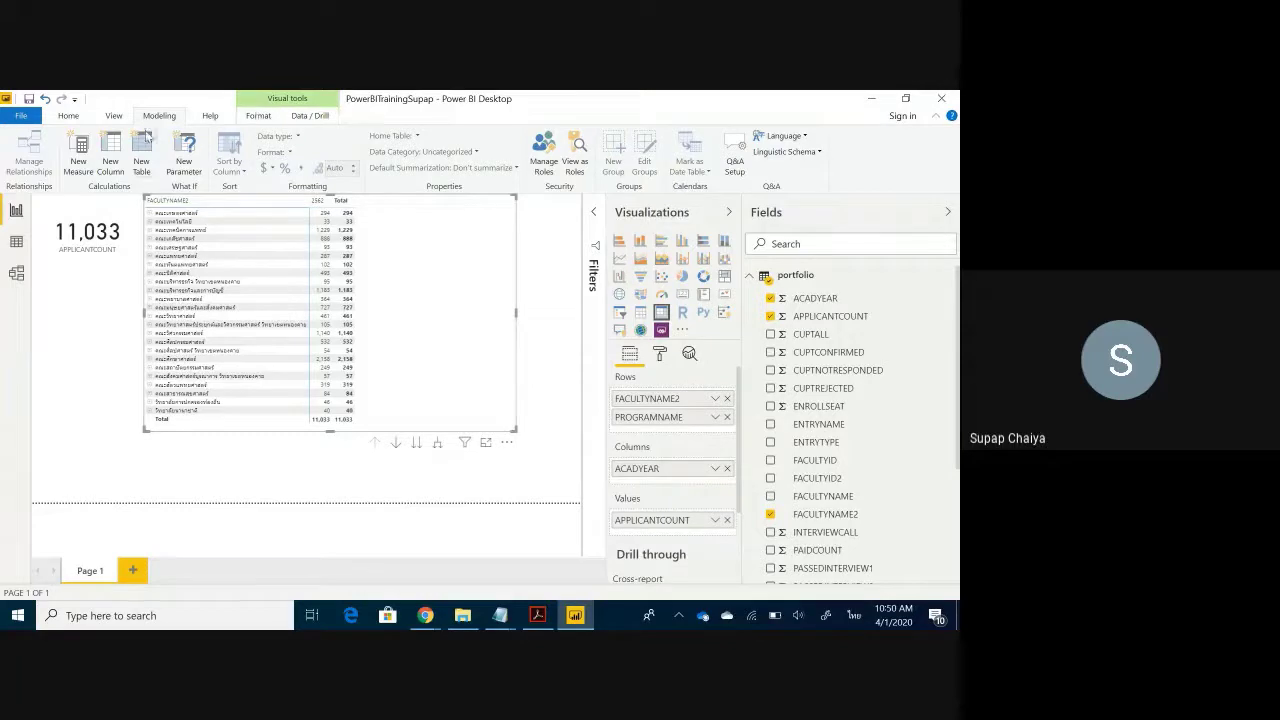
left_click(67, 117)
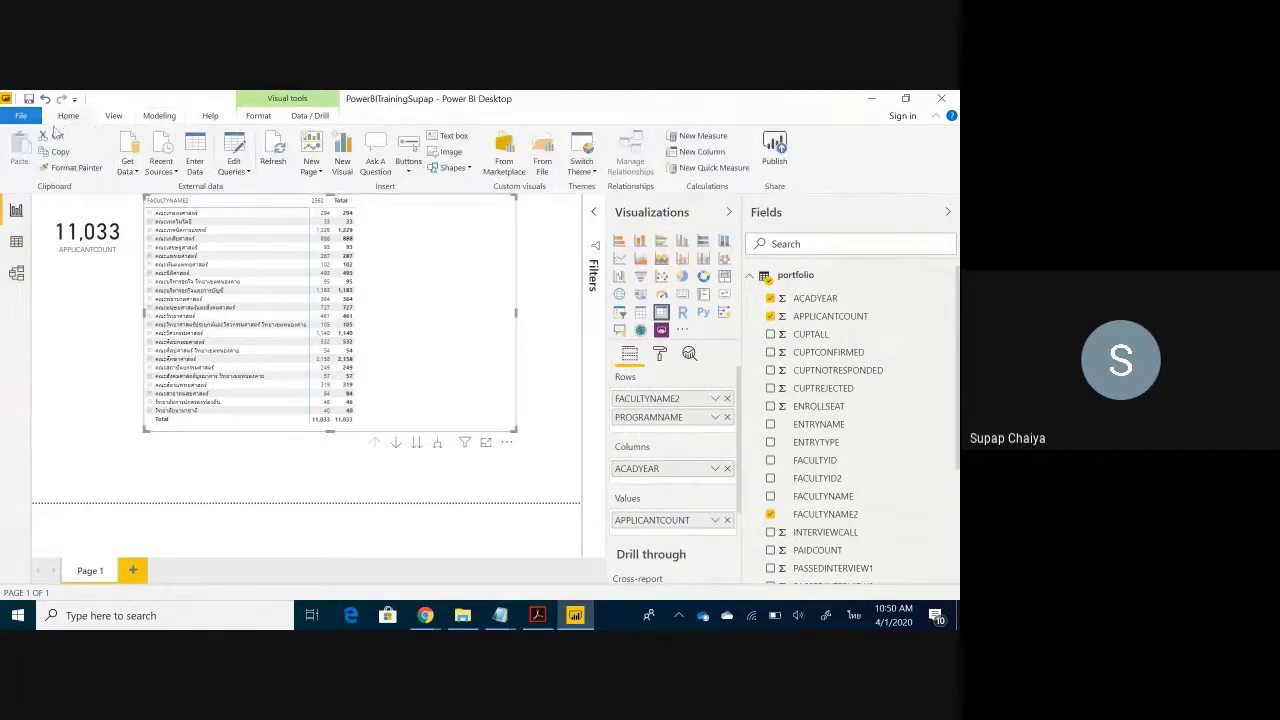
left_click(554, 398)
left_click(453, 336)
left_click_drag(140, 190, 527, 440)
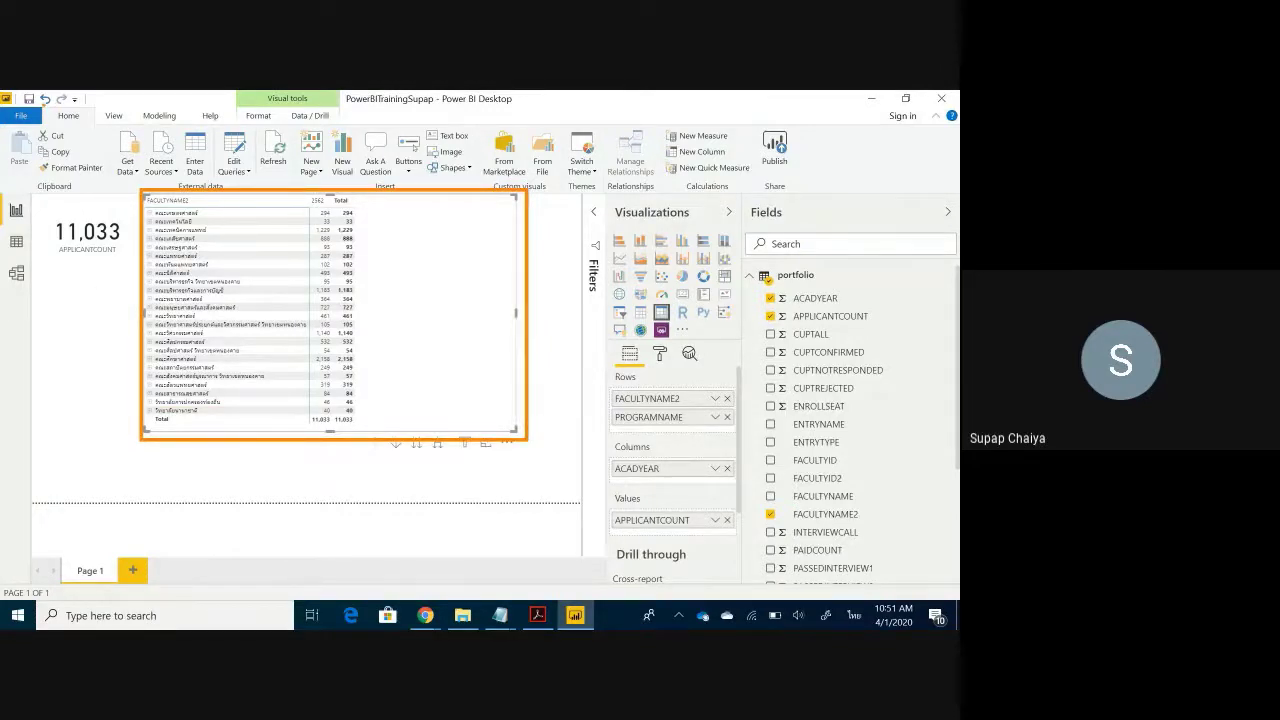
mouse_move(42, 104)
left_mouse_down()
mouse_move(92, 128)
mouse_move(136, 193)
left_mouse_up()
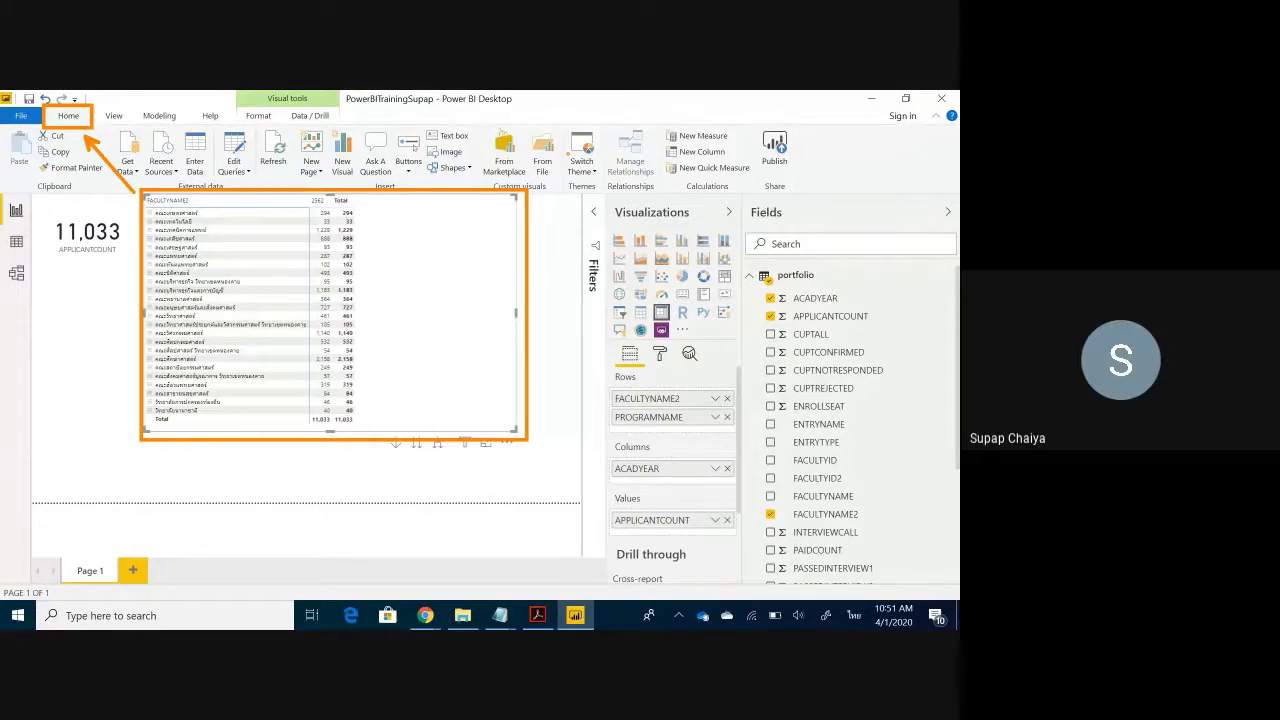
left_click_drag(98, 150, 590, 157)
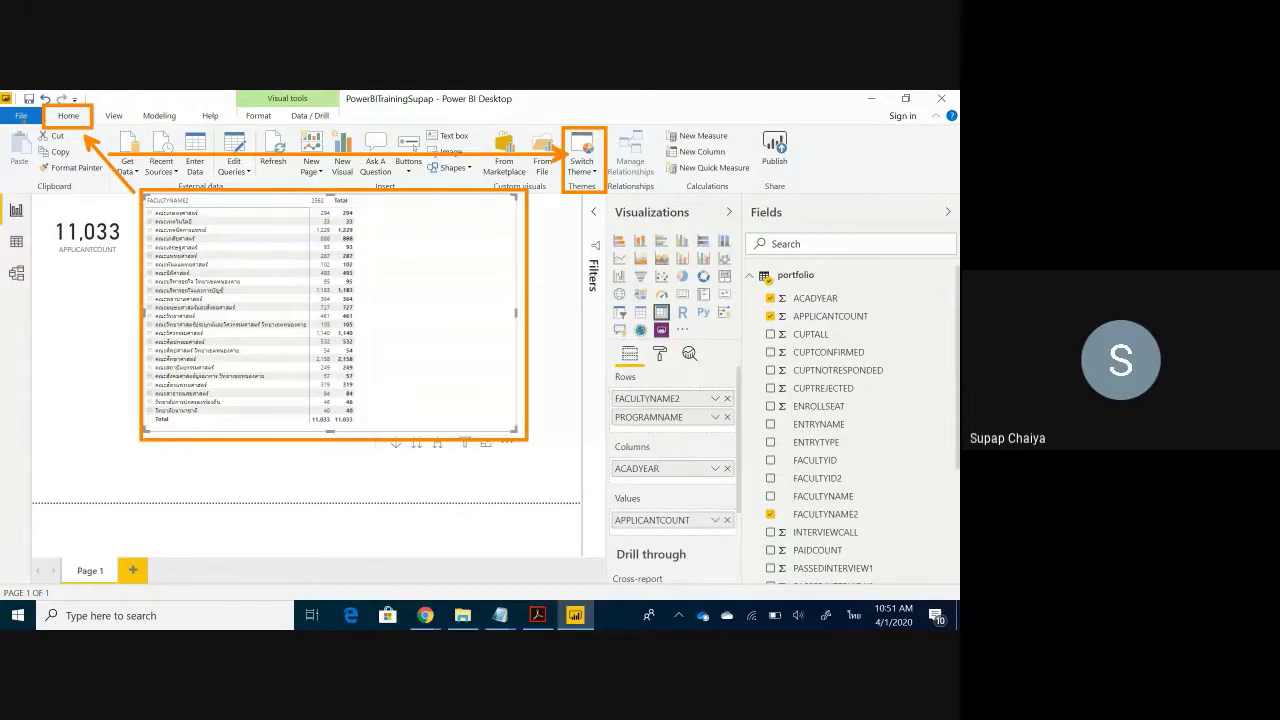
Open File > Options and settings > Options, landing on the Data Load page
left_click(22, 116)
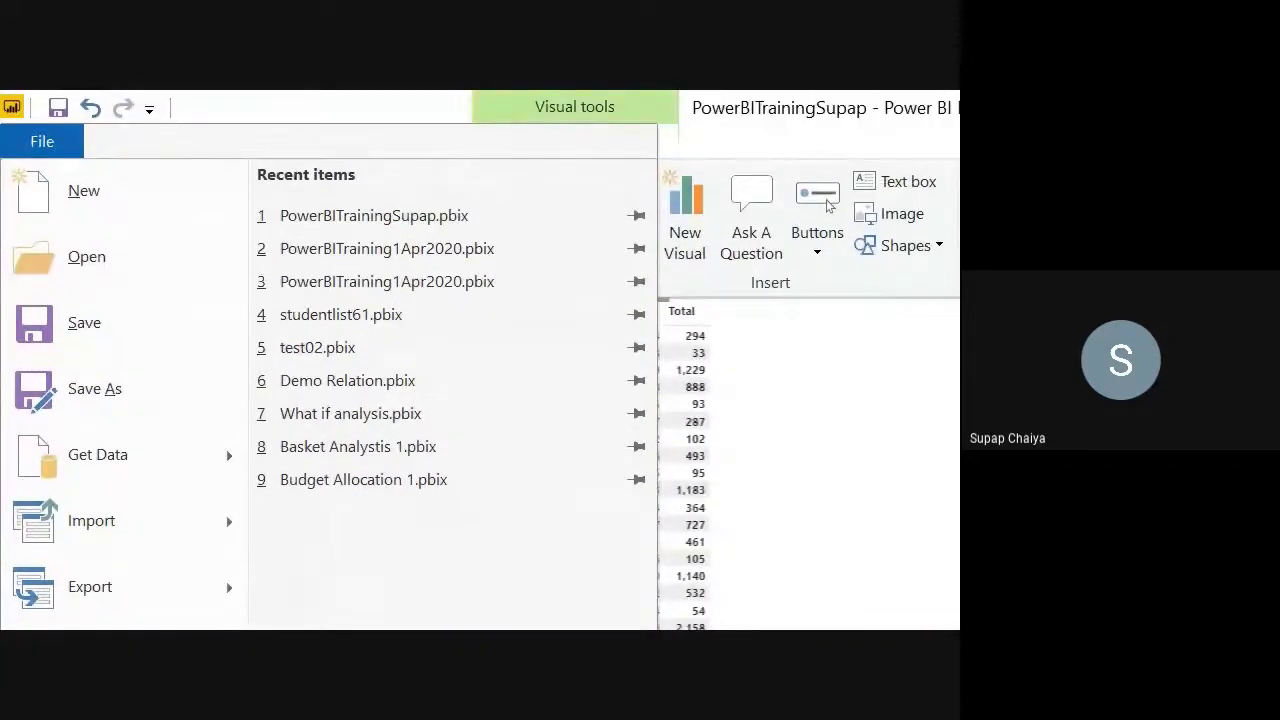
left_click(18, 120)
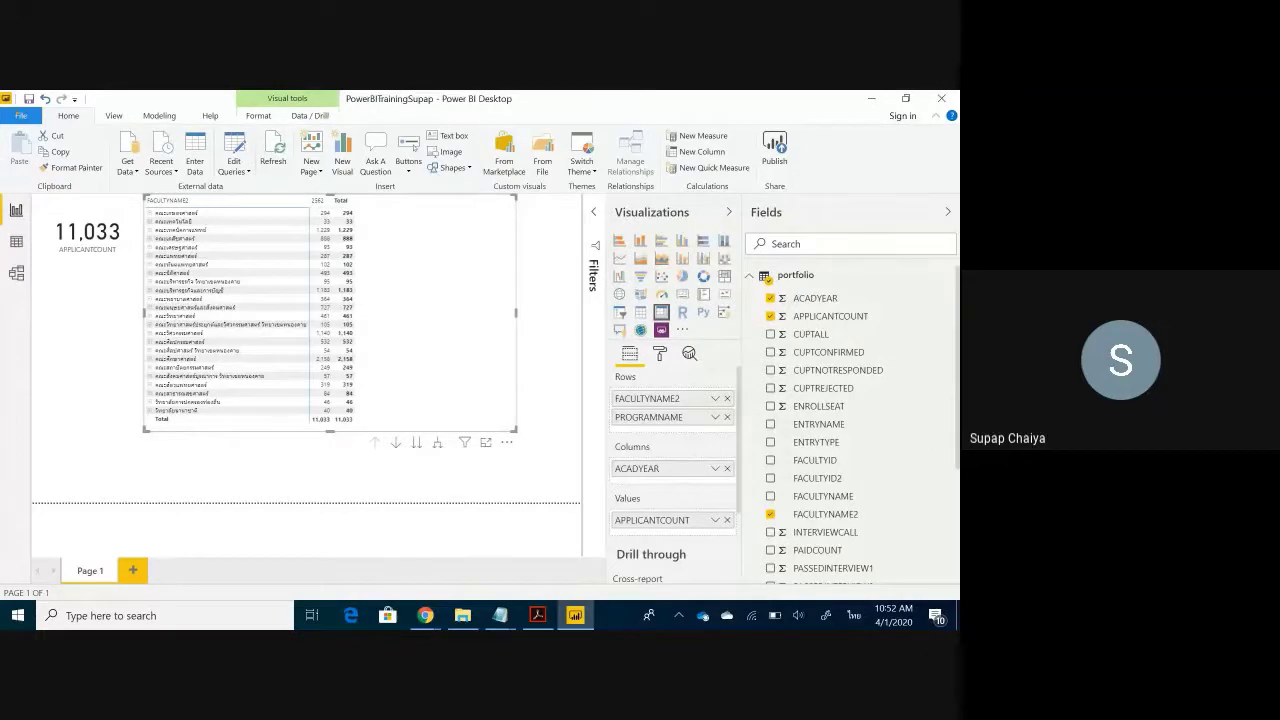
left_click(21, 118)
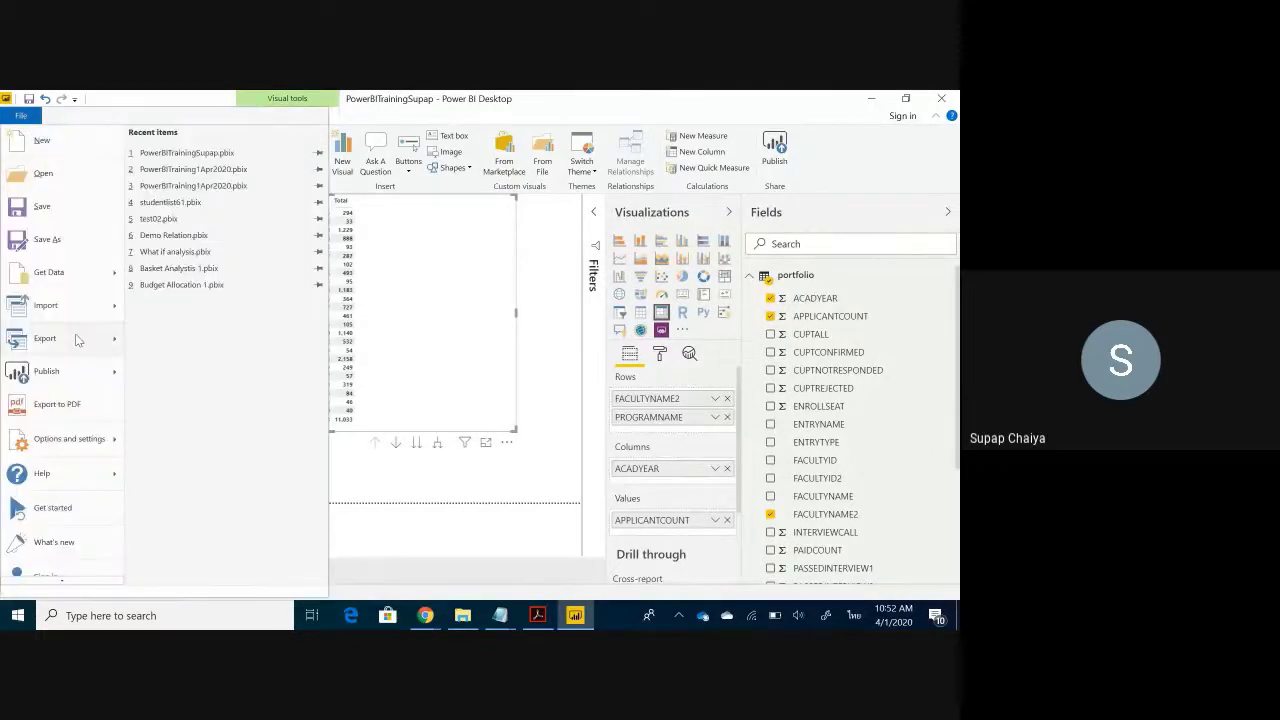
mouse_move(97, 443)
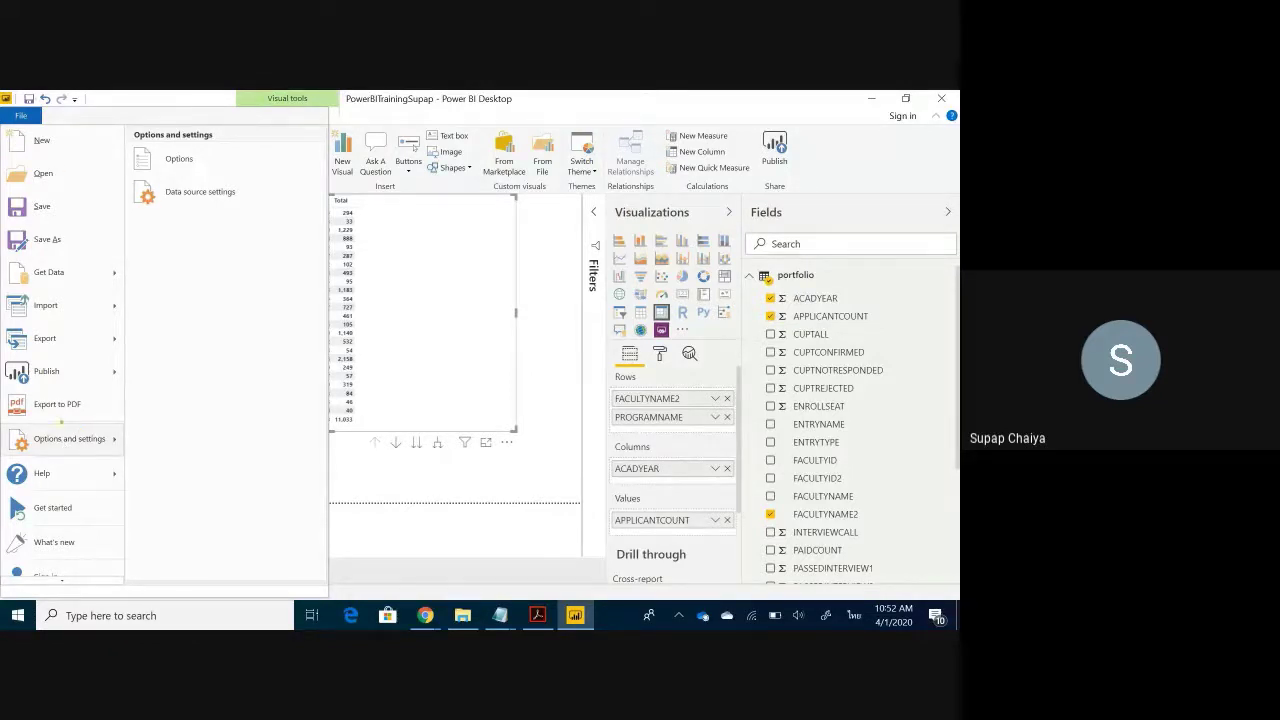
left_click_drag(55, 398, 25, 128)
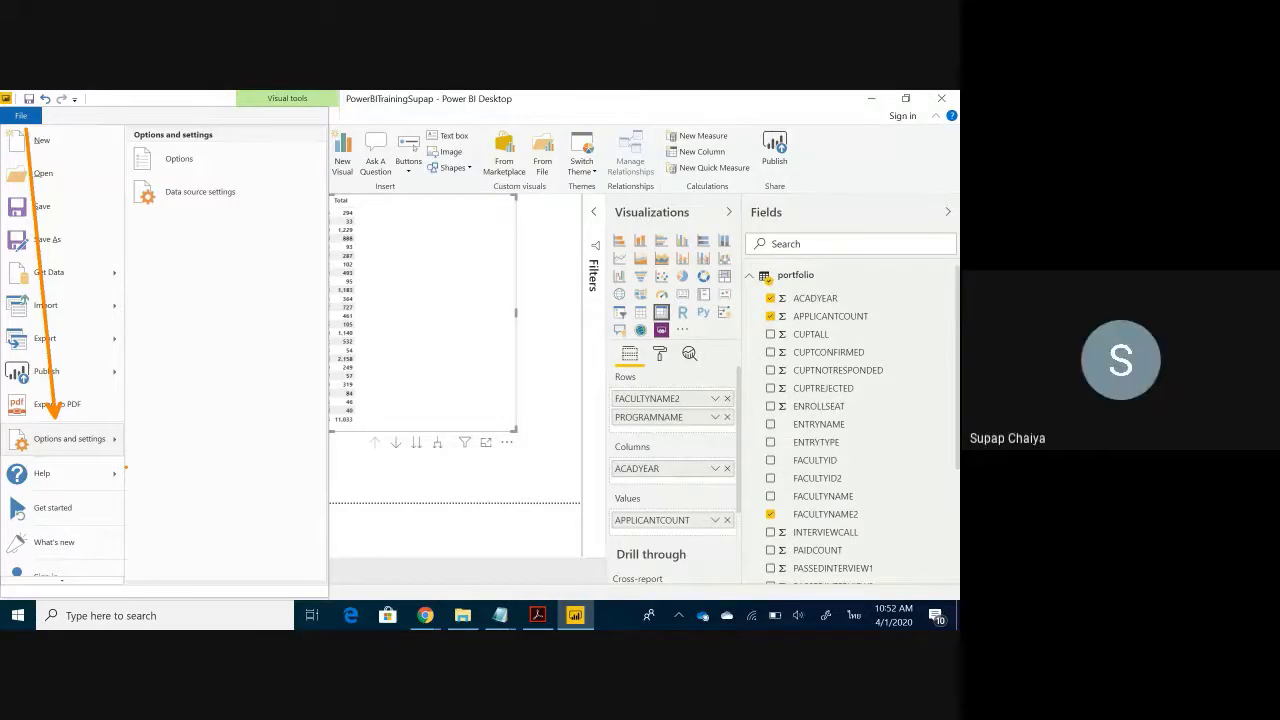
key("Escape")
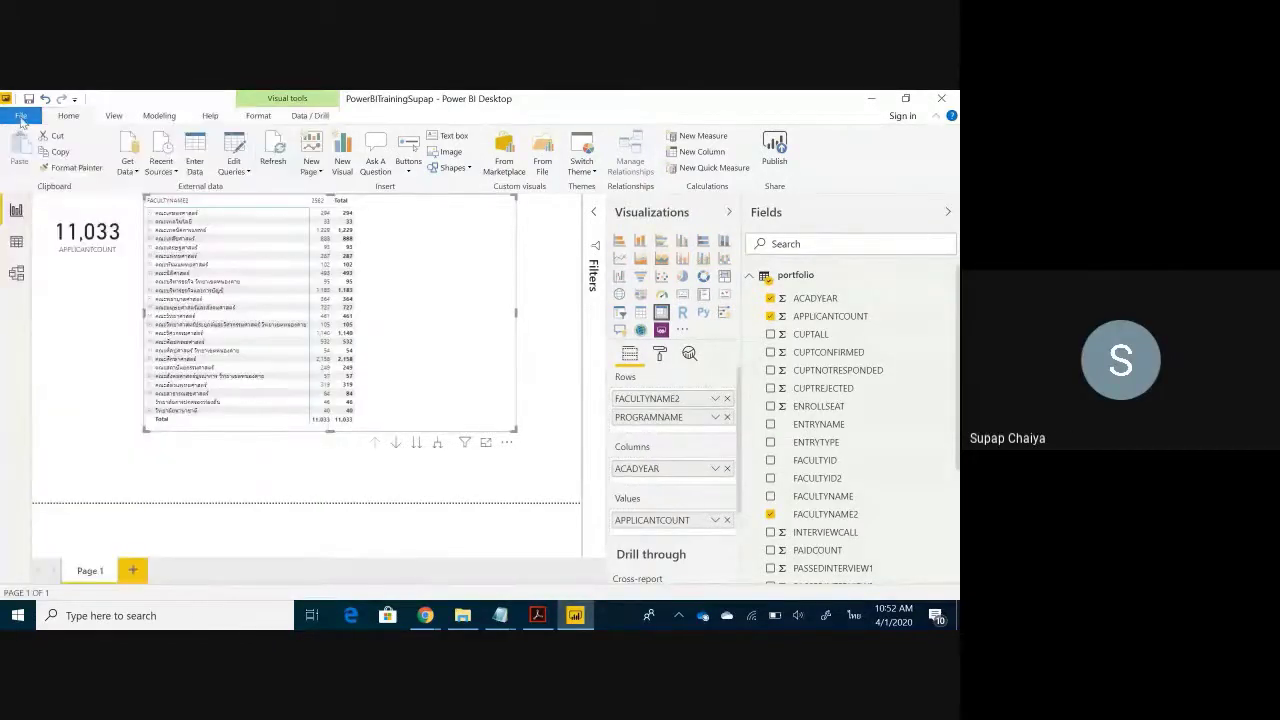
left_click(20, 115)
left_click(69, 438)
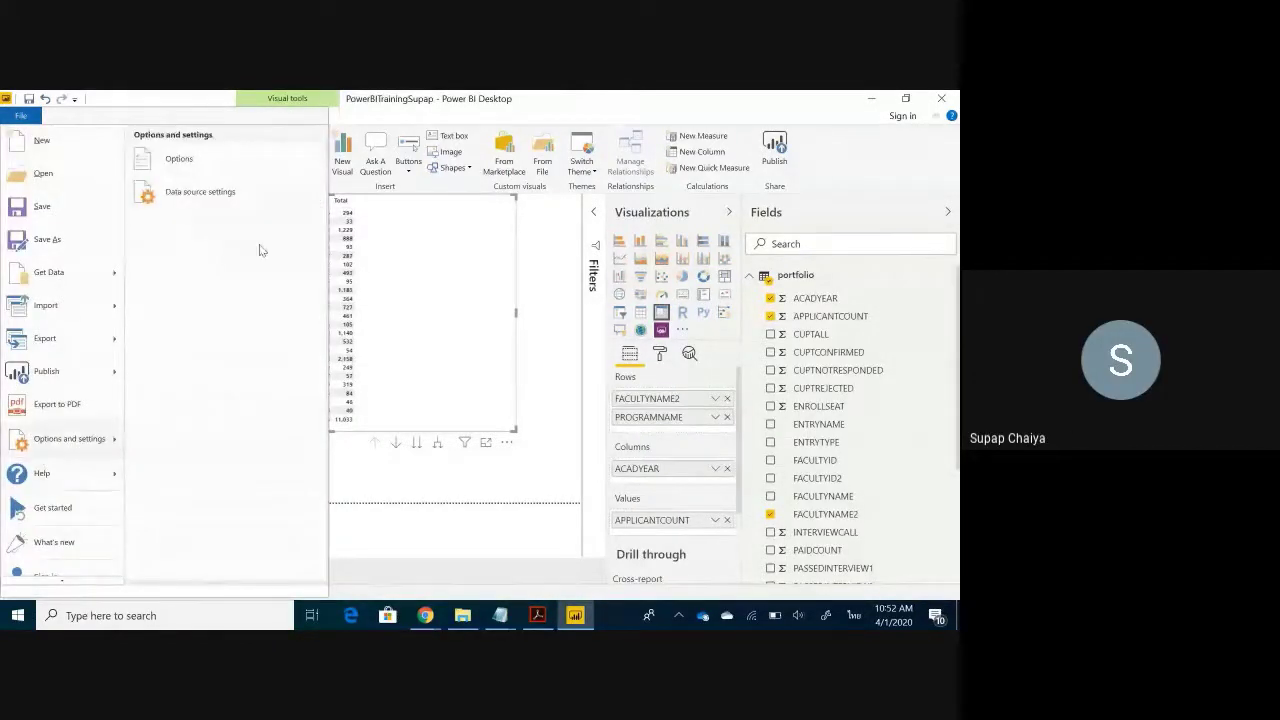
left_click(205, 158)
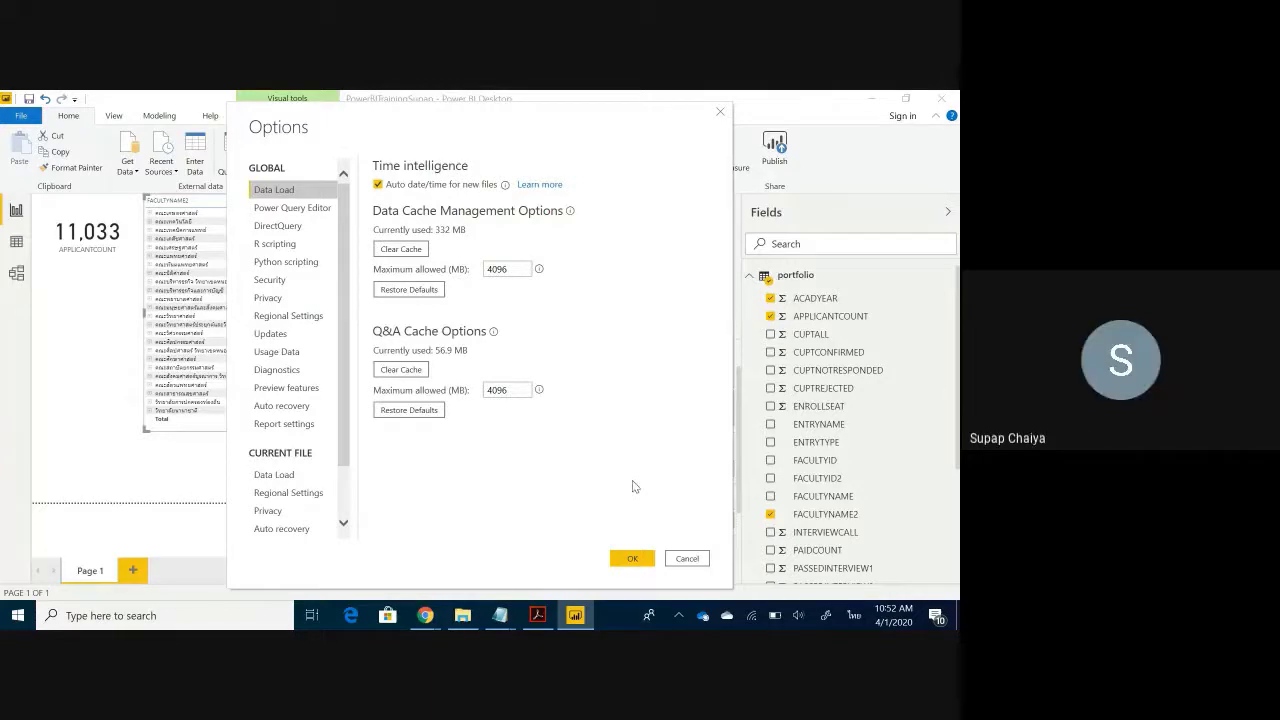
Confirm Customize current theme is checked under Preview features, then close Options
left_click(303, 392)
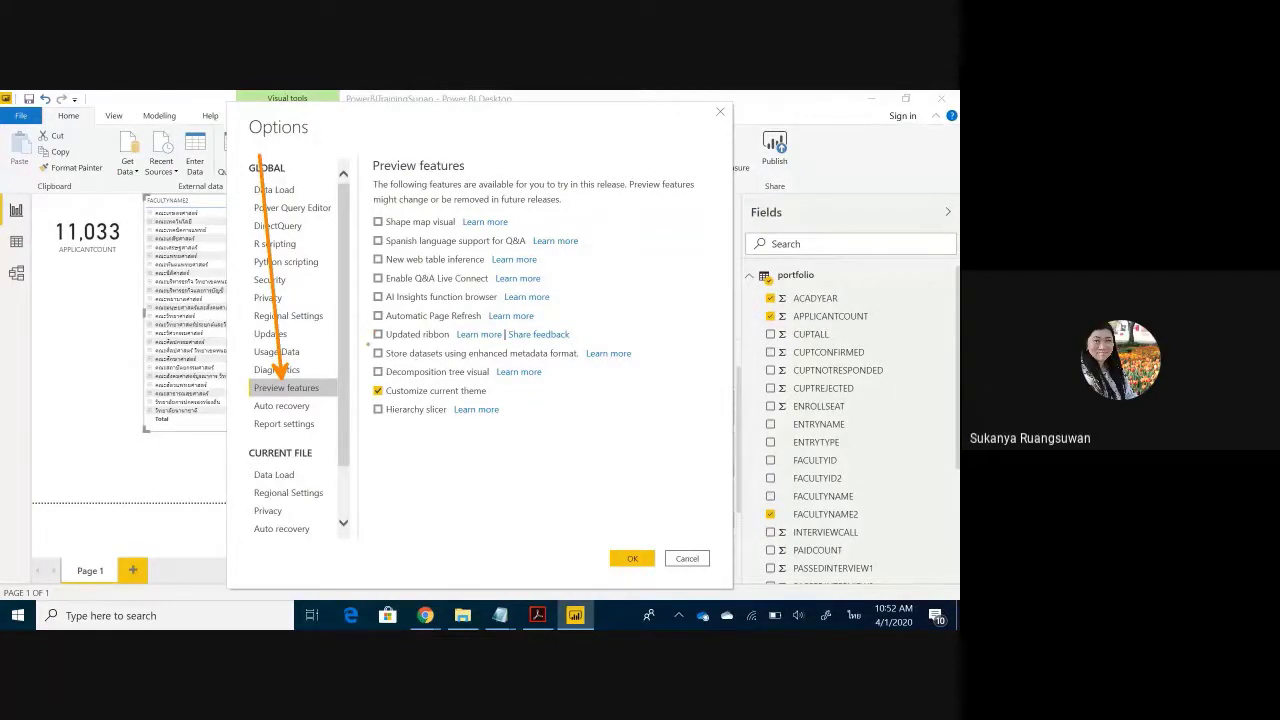
left_click_drag(296, 371, 368, 338)
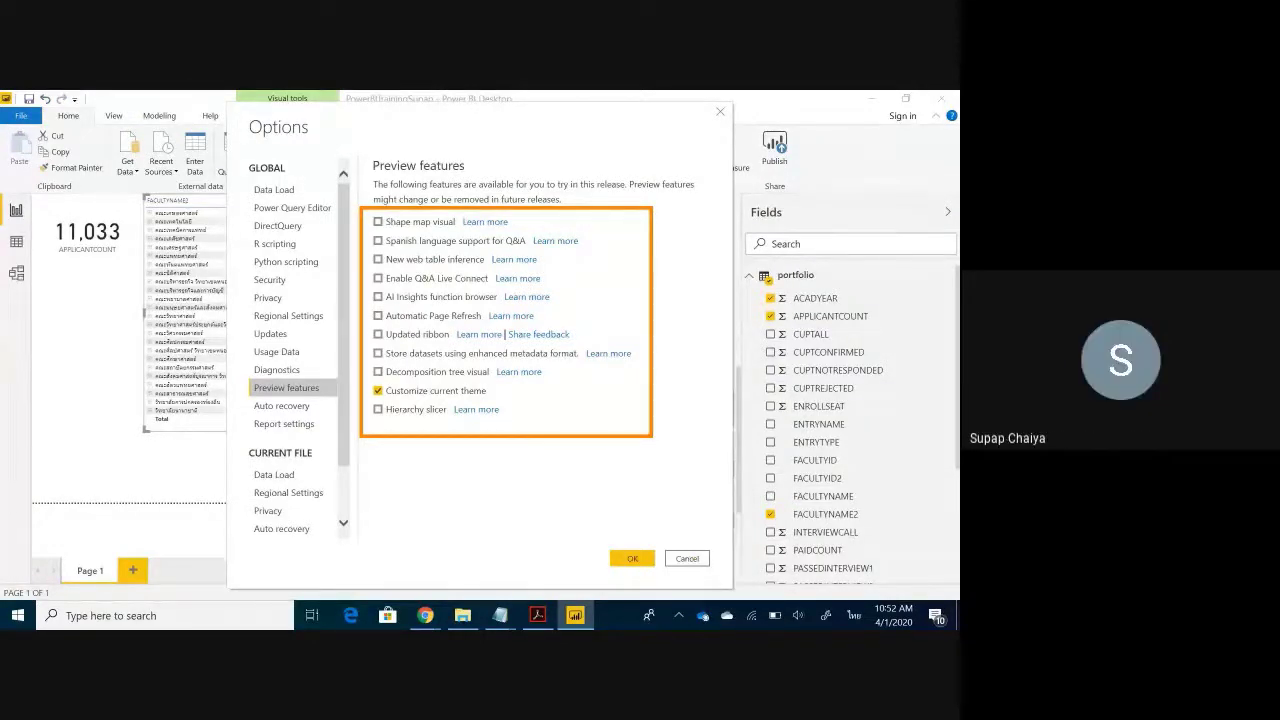
left_click(690, 558)
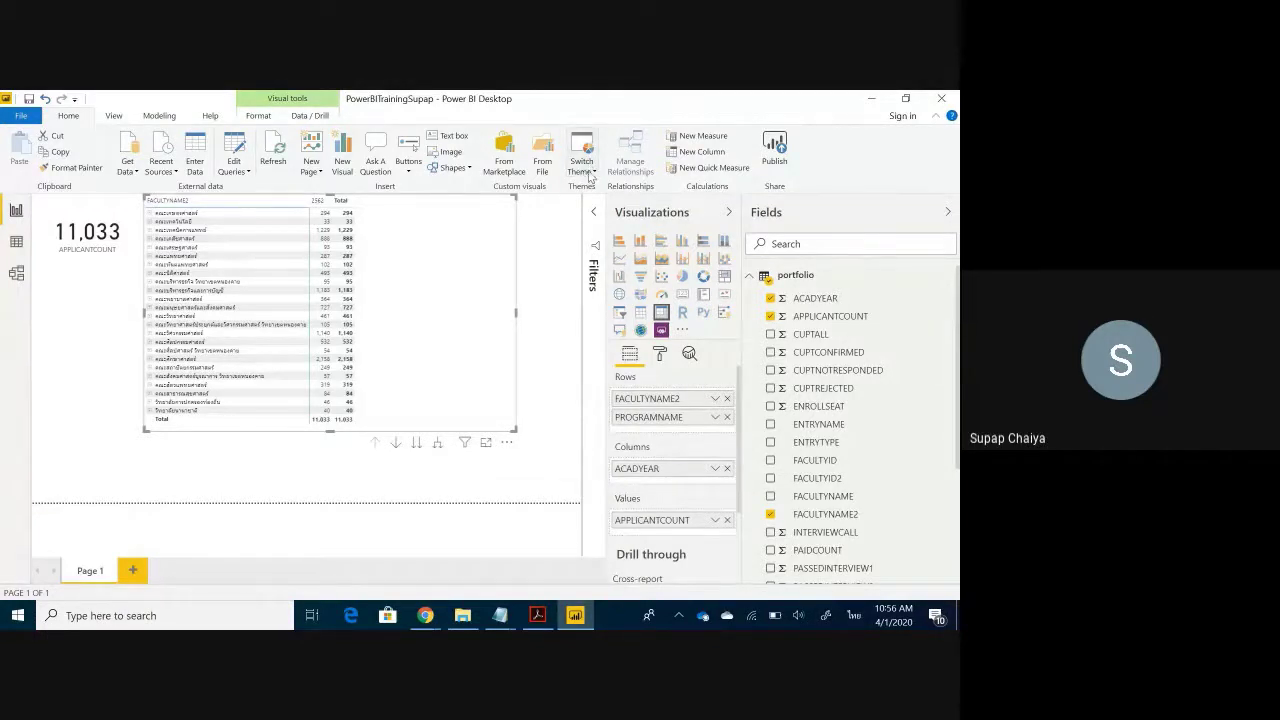
left_click(590, 172)
Preview several built-in report themes, ending on the dark Innovate theme
left_click(582, 160)
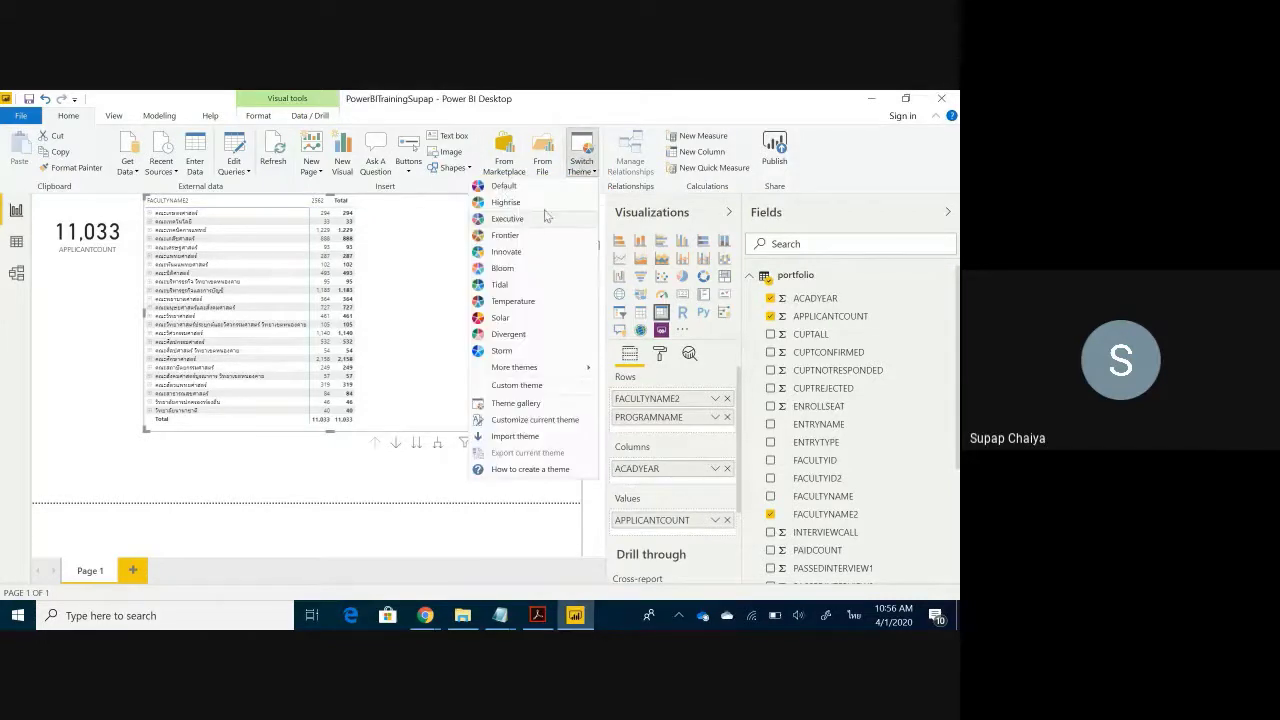
left_click(582, 160)
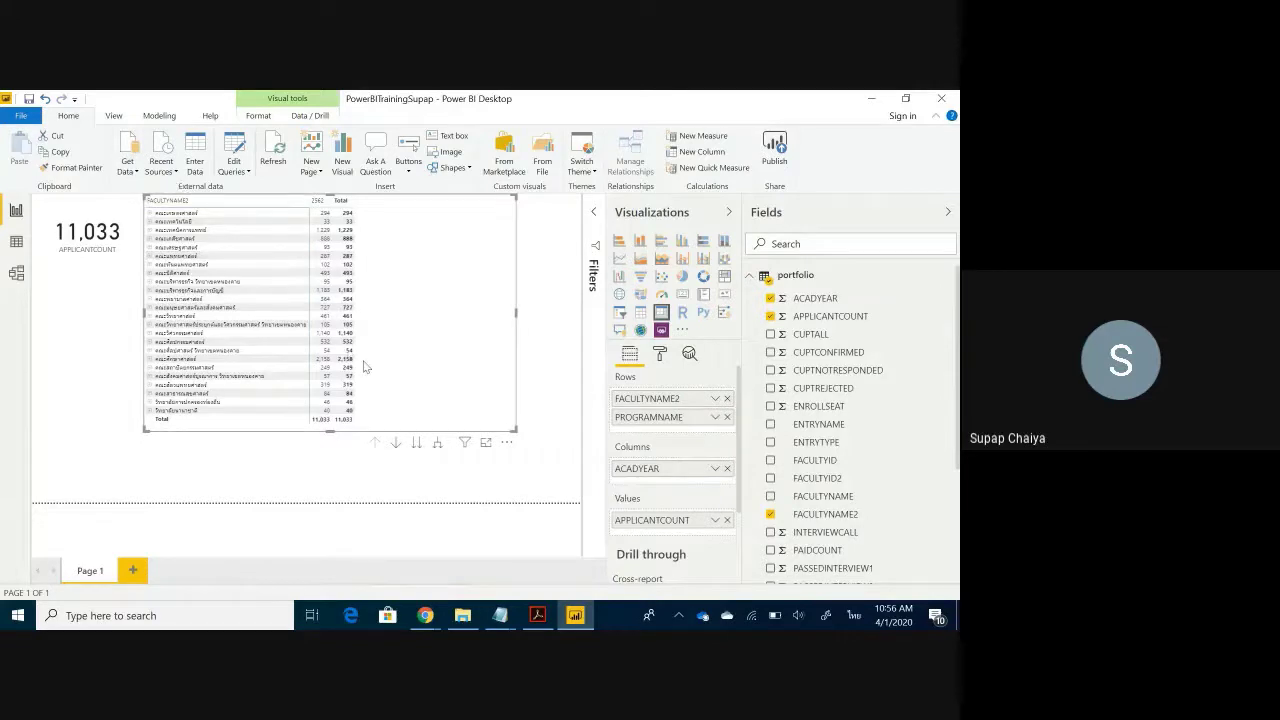
left_click(588, 165)
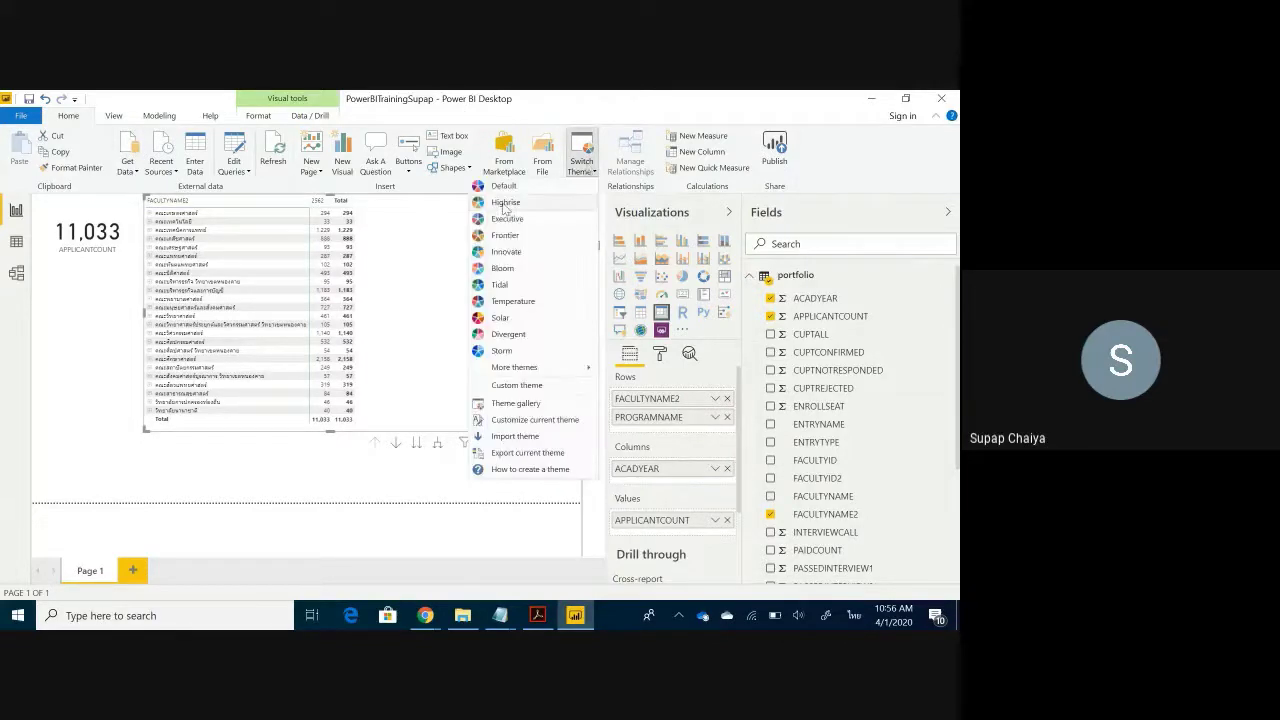
left_click(557, 249)
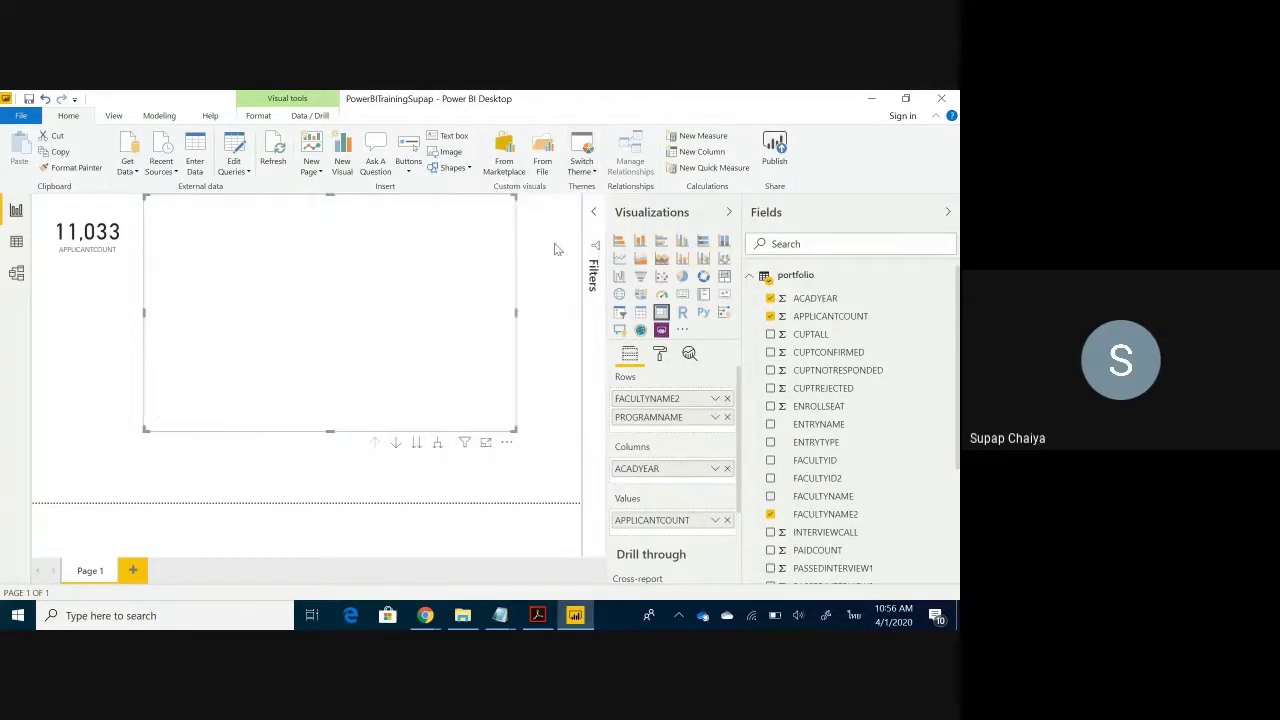
left_click(592, 172)
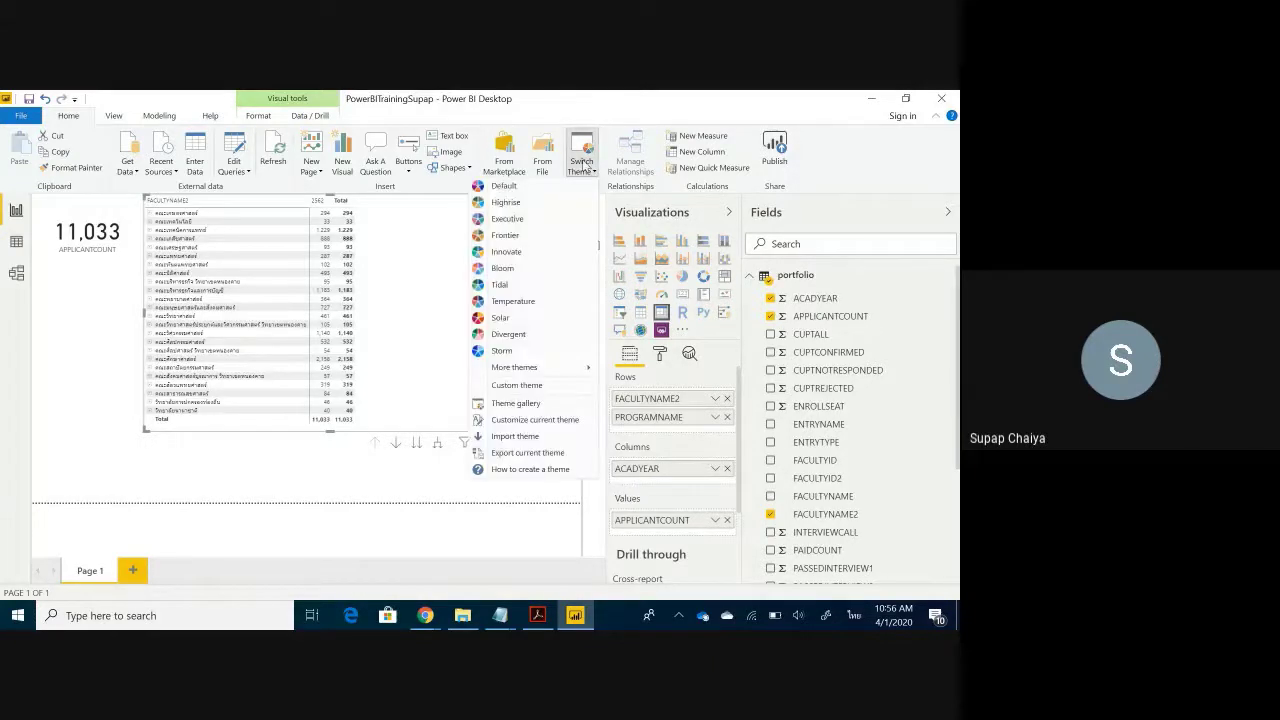
left_click(561, 234)
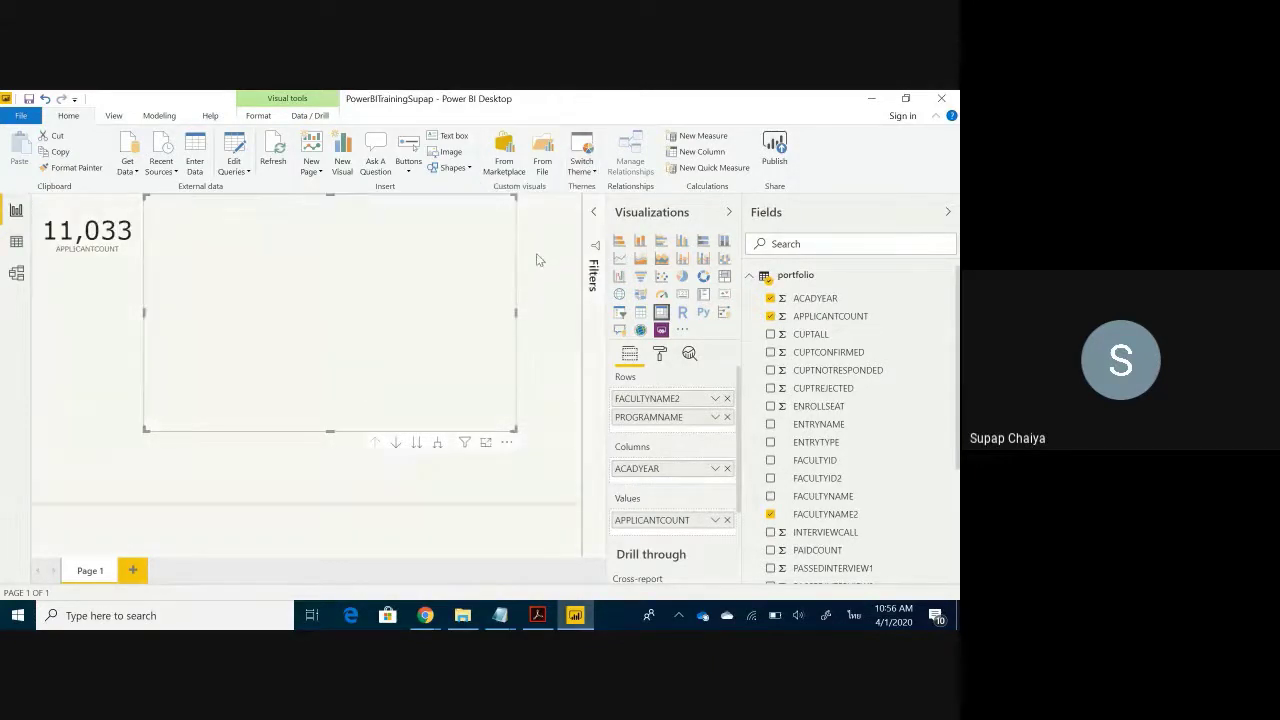
left_click(590, 170)
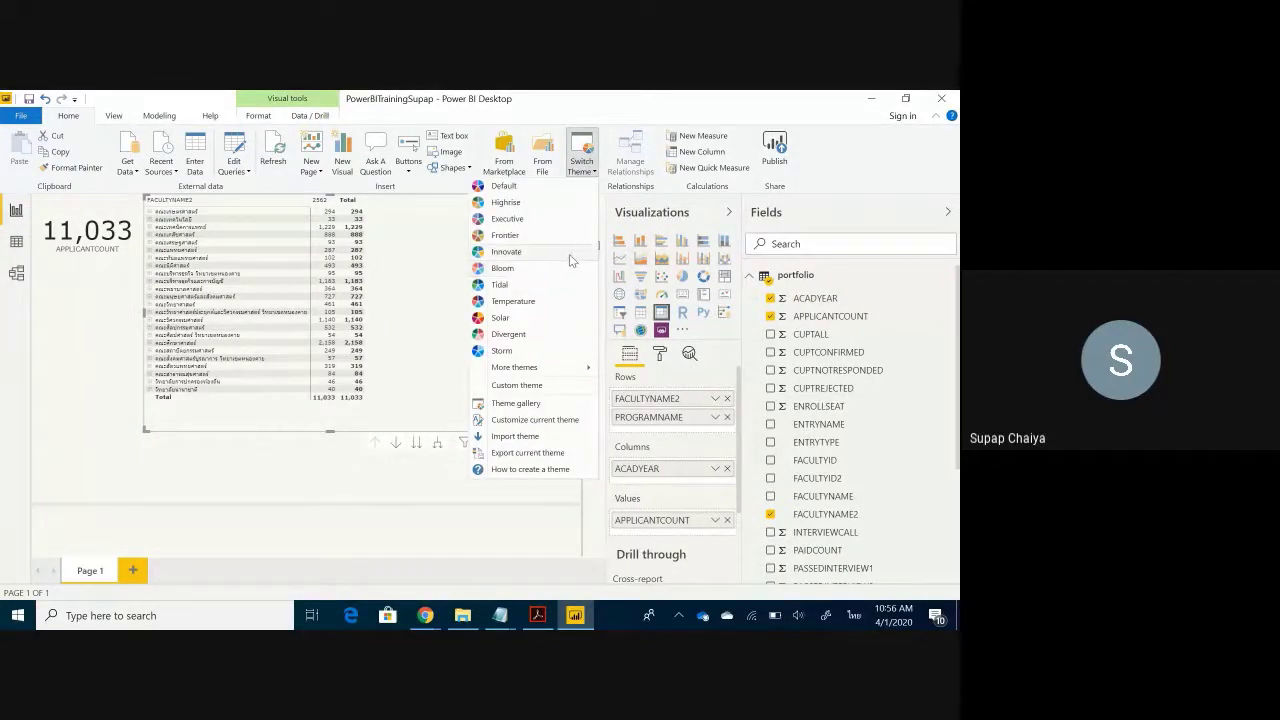
left_click(569, 254)
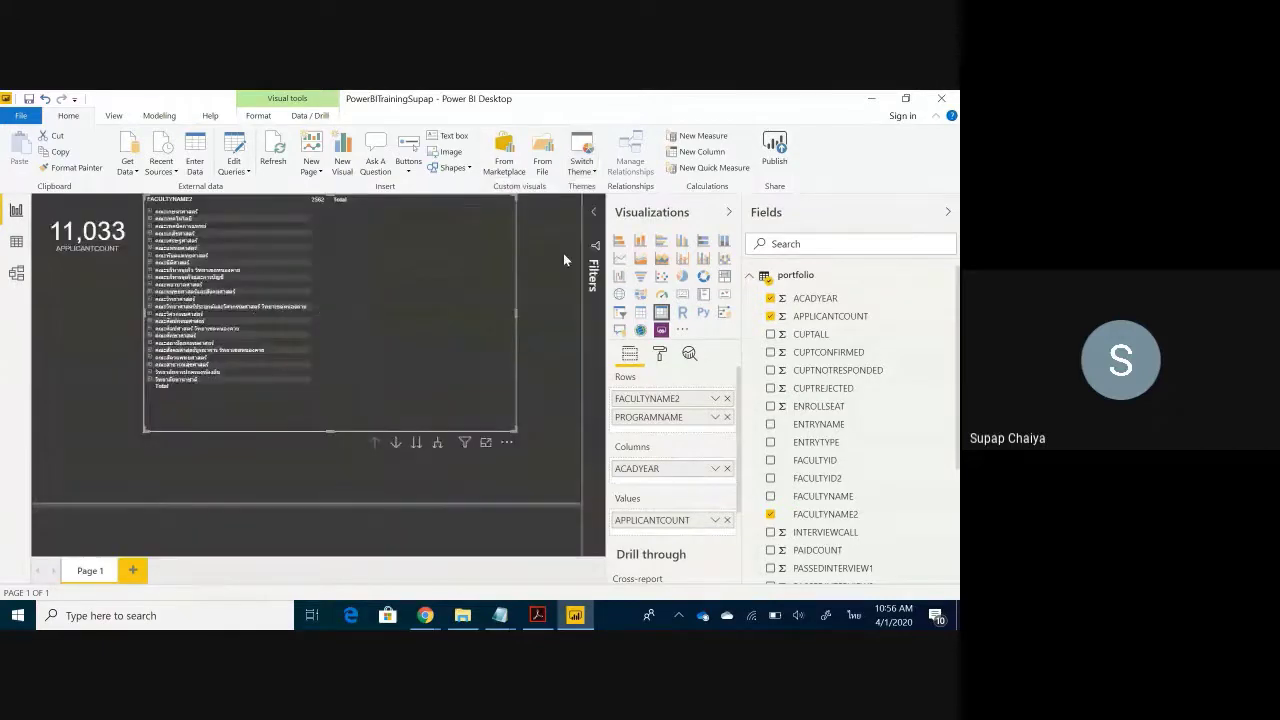
Try the Temperature, Solar and other themes, finishing with Storm applied
left_click(580, 160)
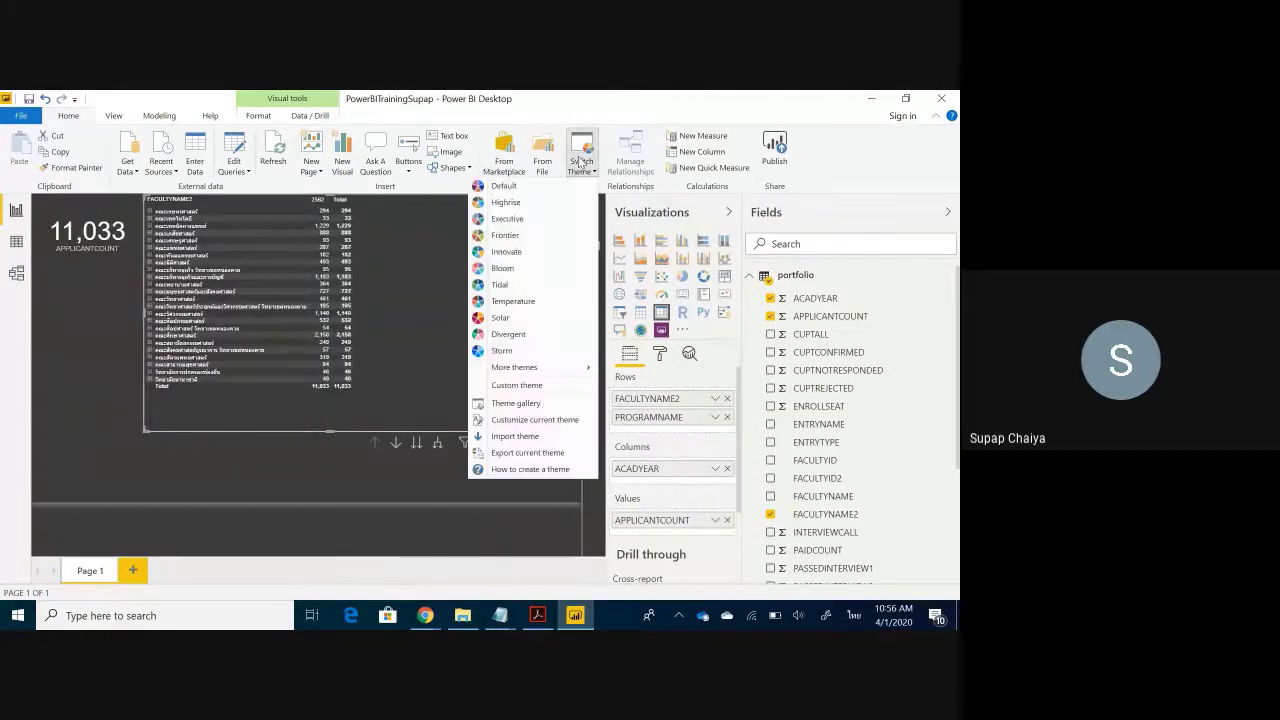
left_click(537, 272)
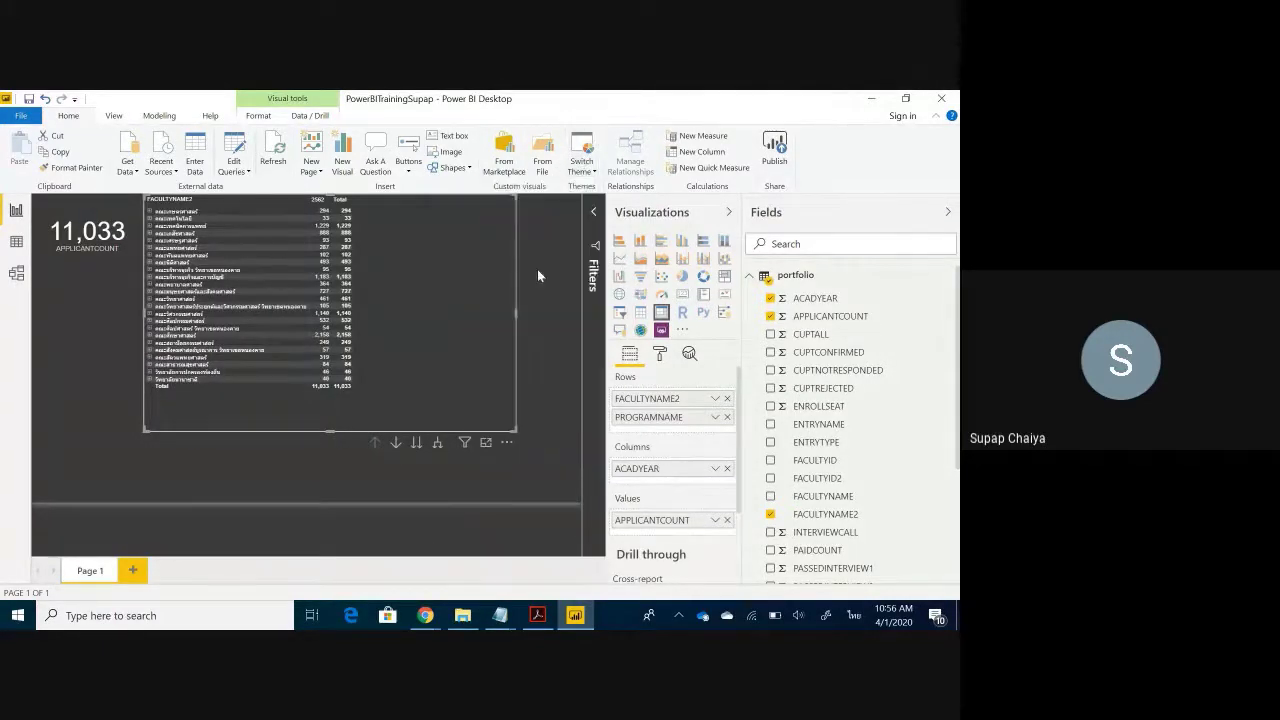
left_click(581, 170)
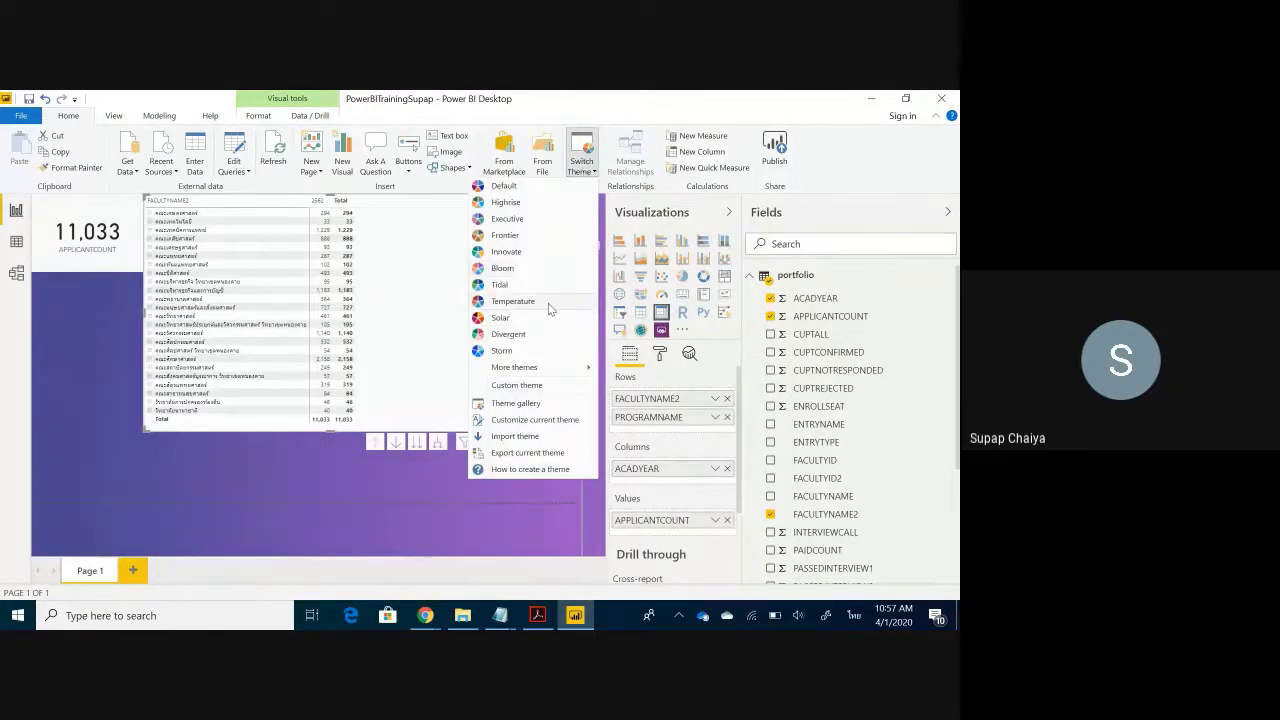
left_click(548, 303)
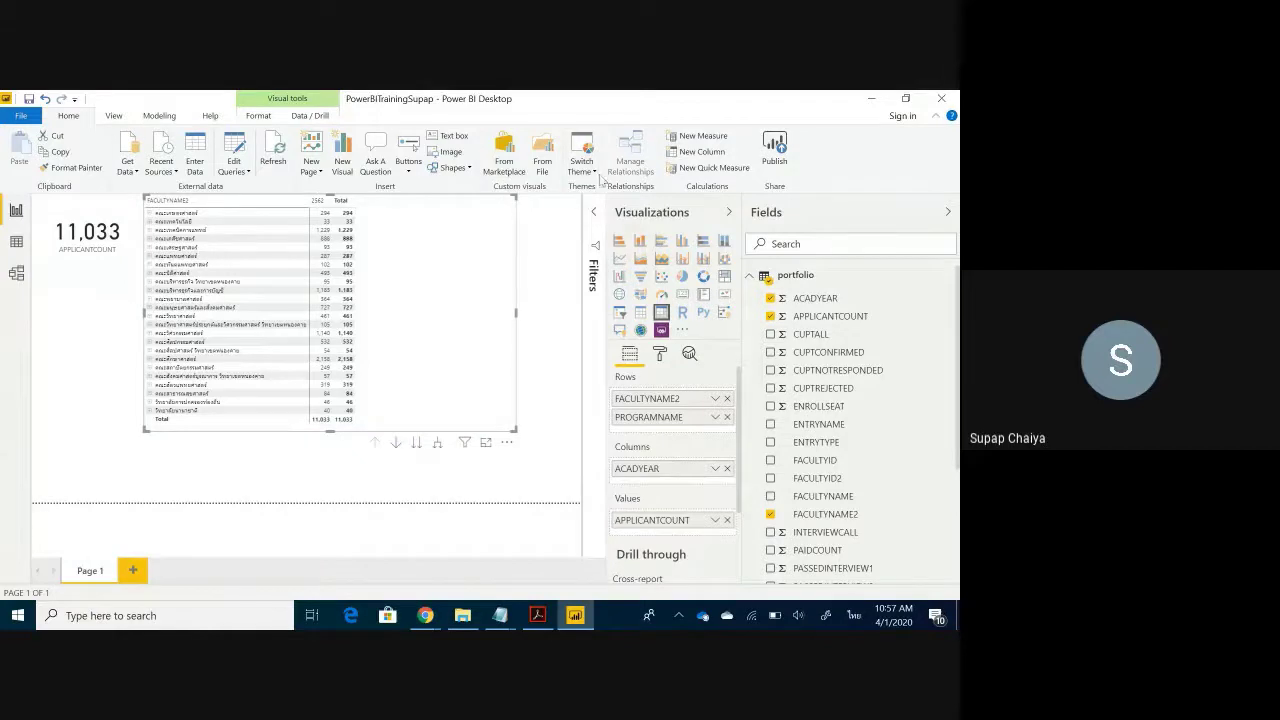
left_click(591, 165)
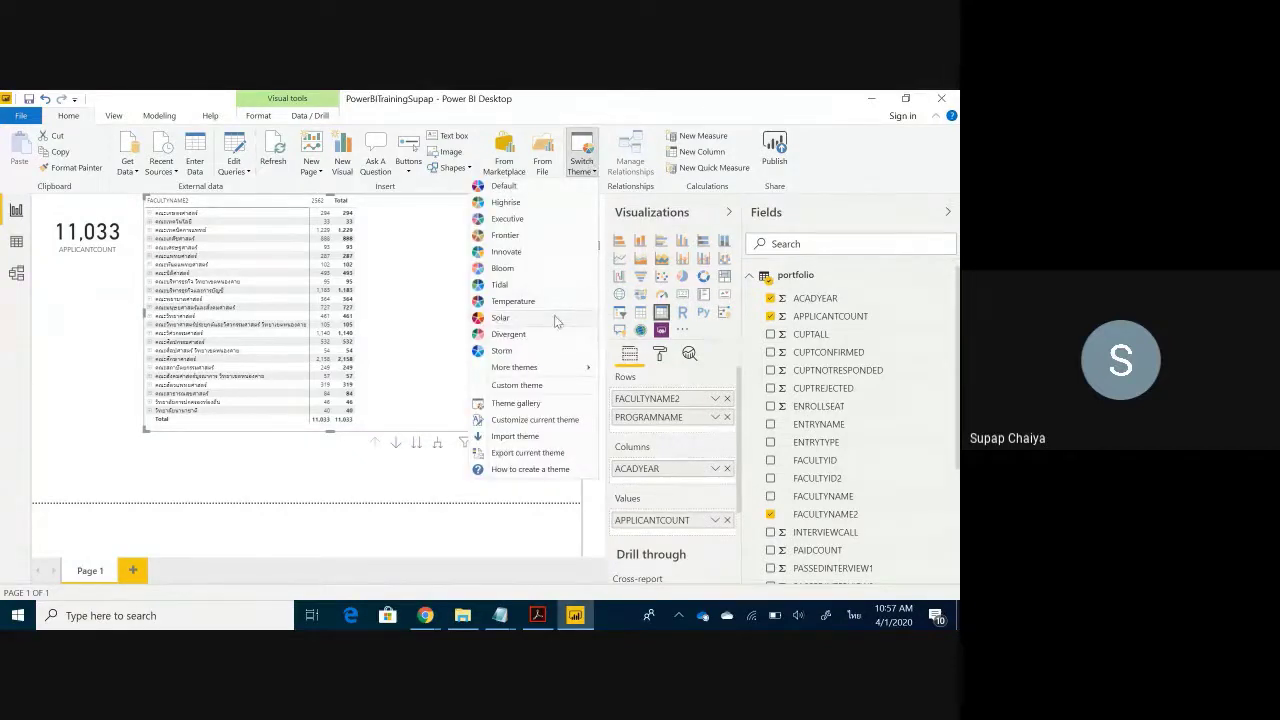
left_click(557, 322)
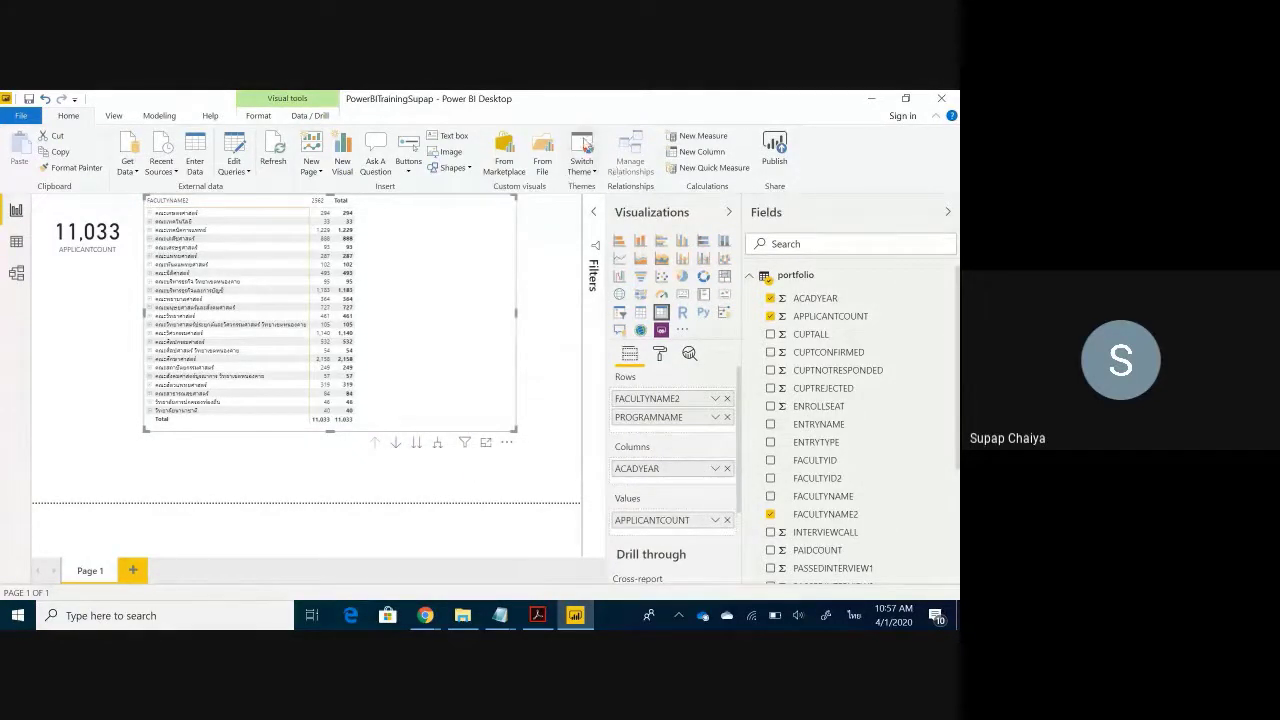
left_click(583, 157)
left_click(548, 342)
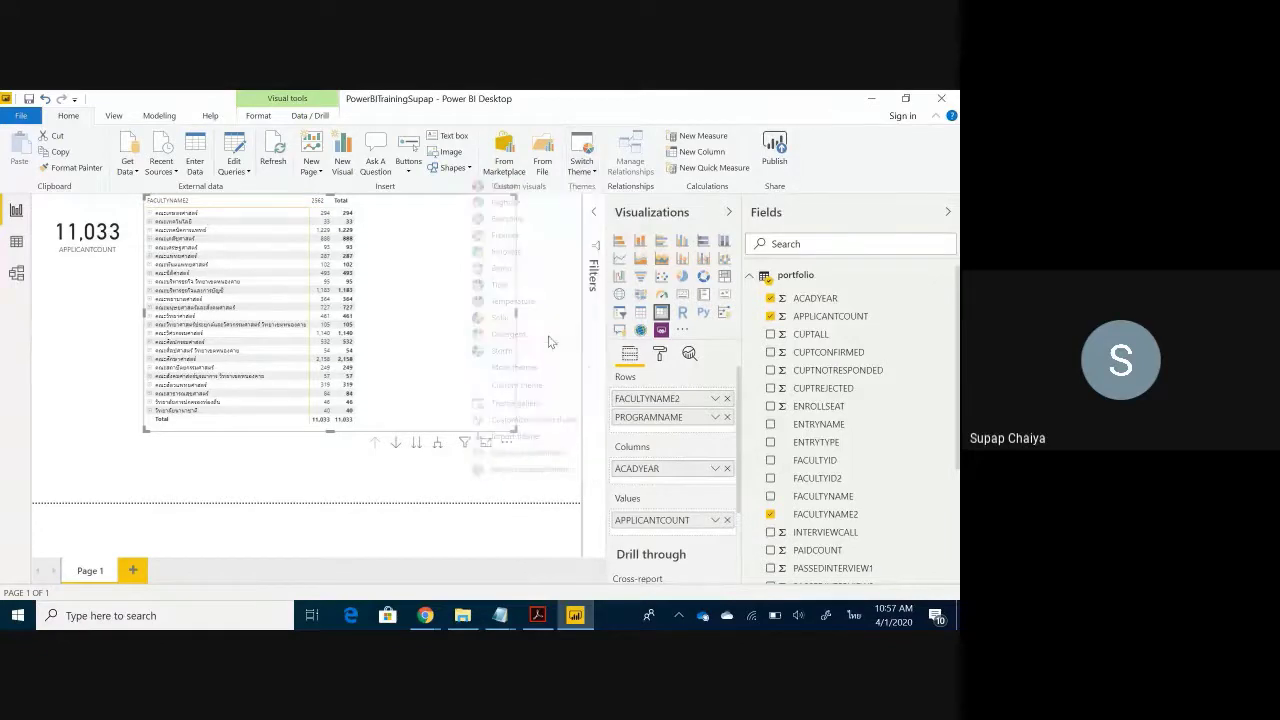
left_click(580, 170)
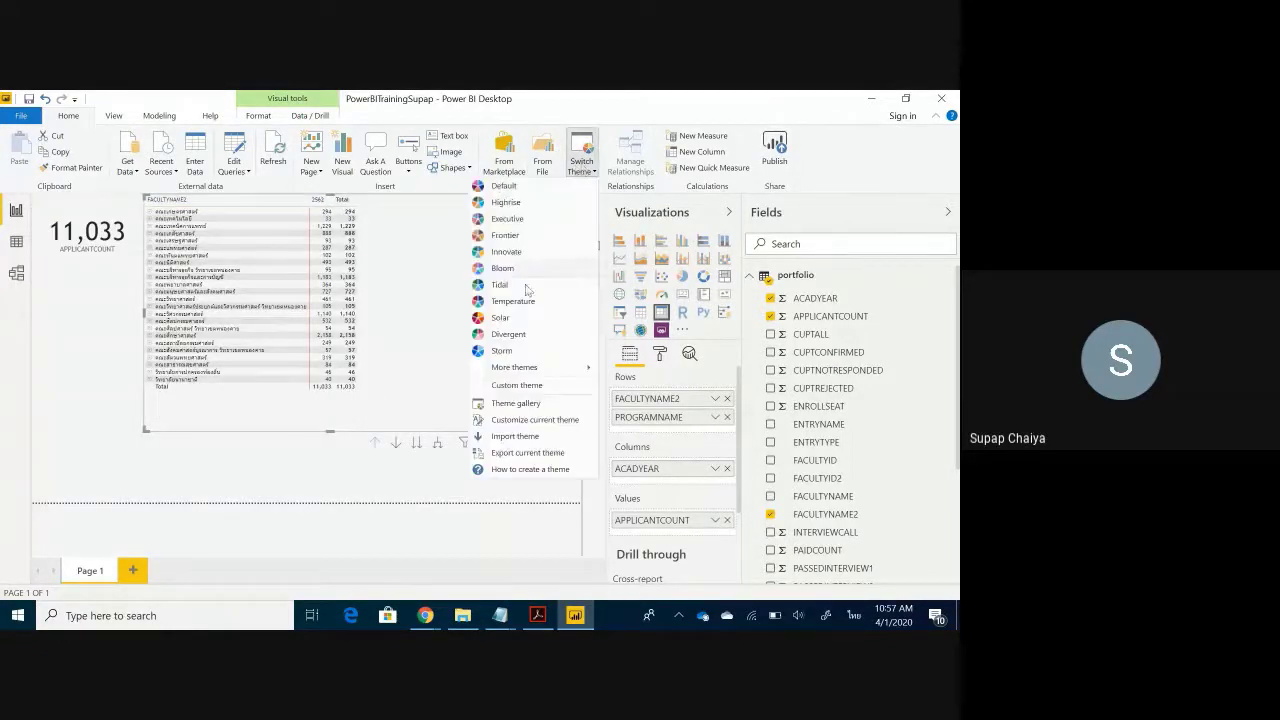
left_click(524, 352)
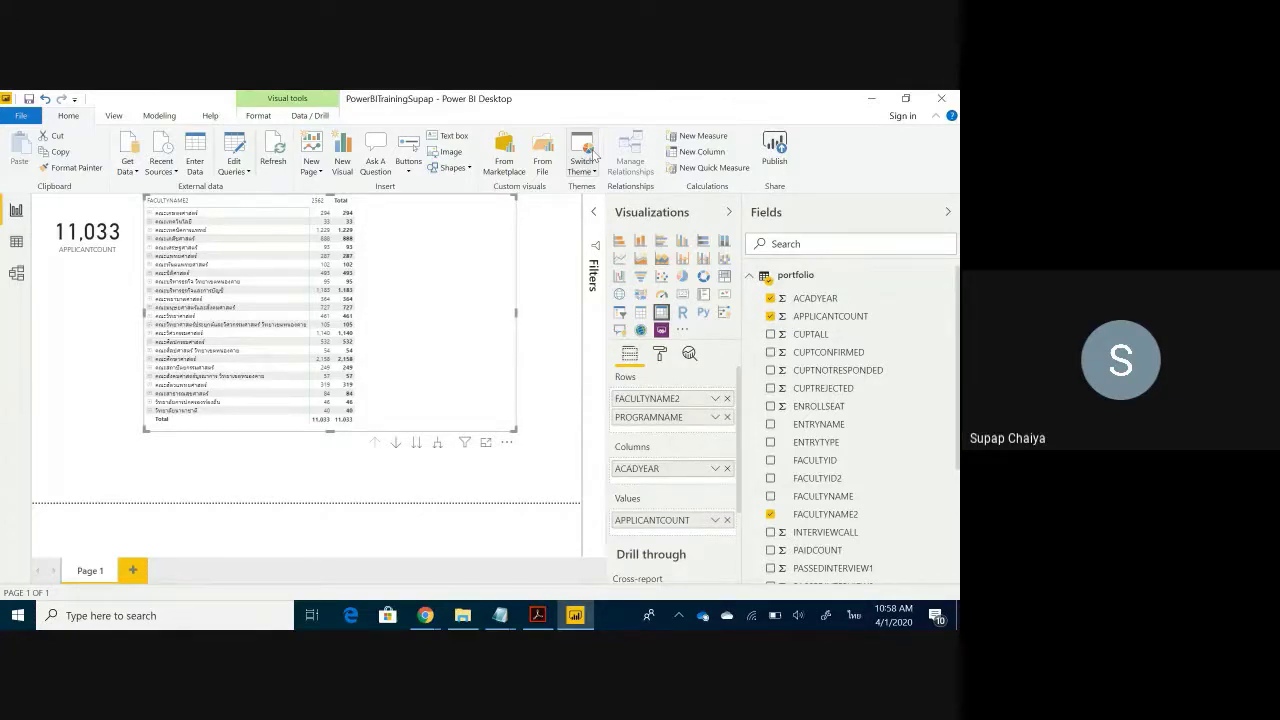
Reapply Storm, then switch to the Divergent theme with red matrix dividers
left_click(588, 160)
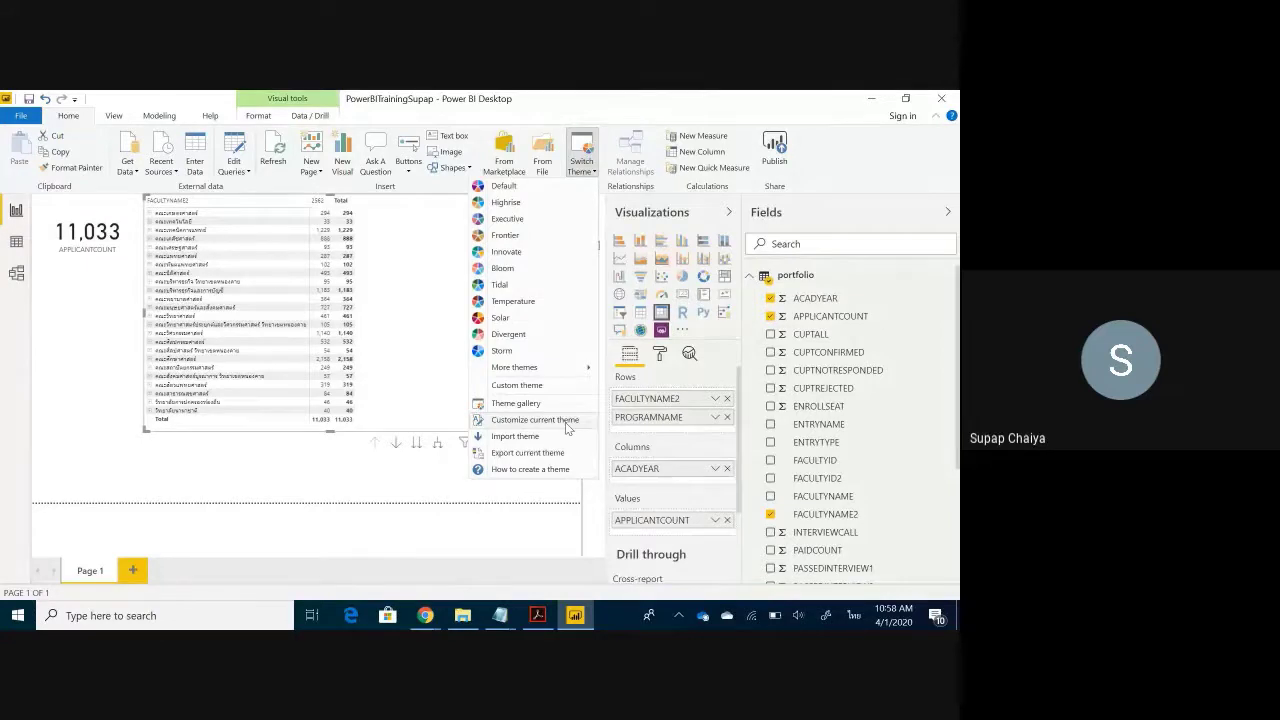
left_click(549, 352)
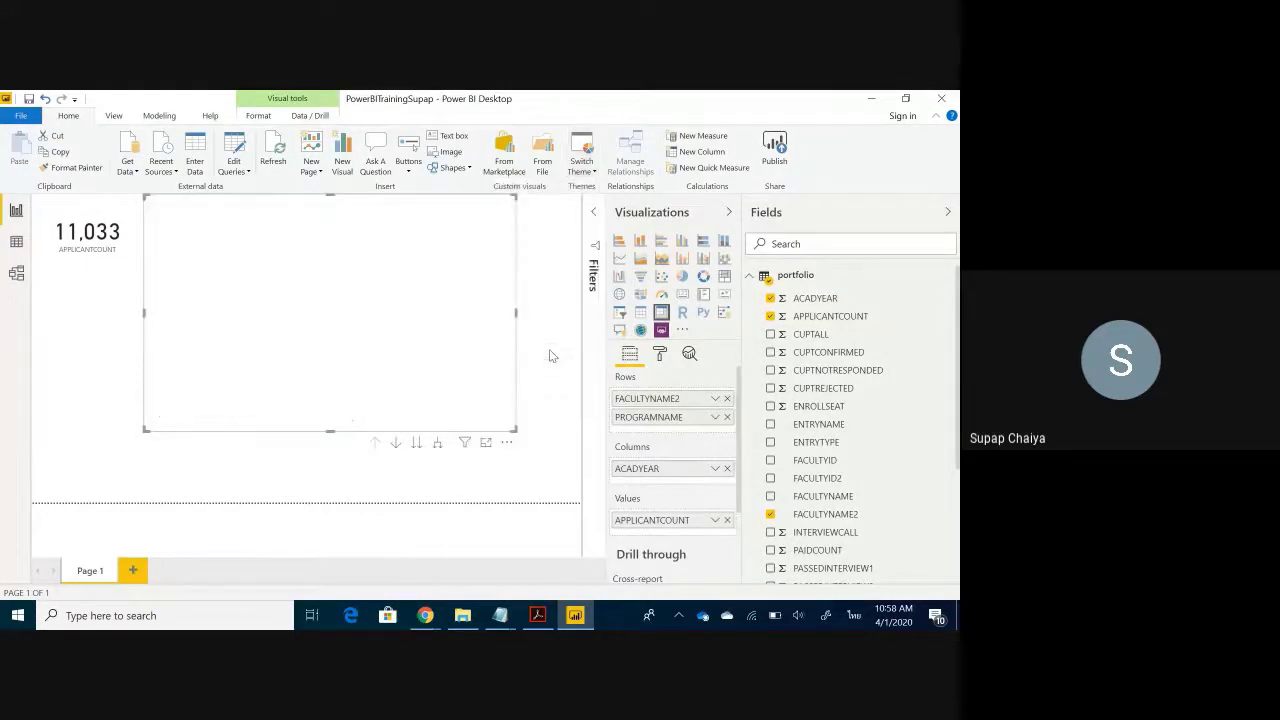
left_click(581, 165)
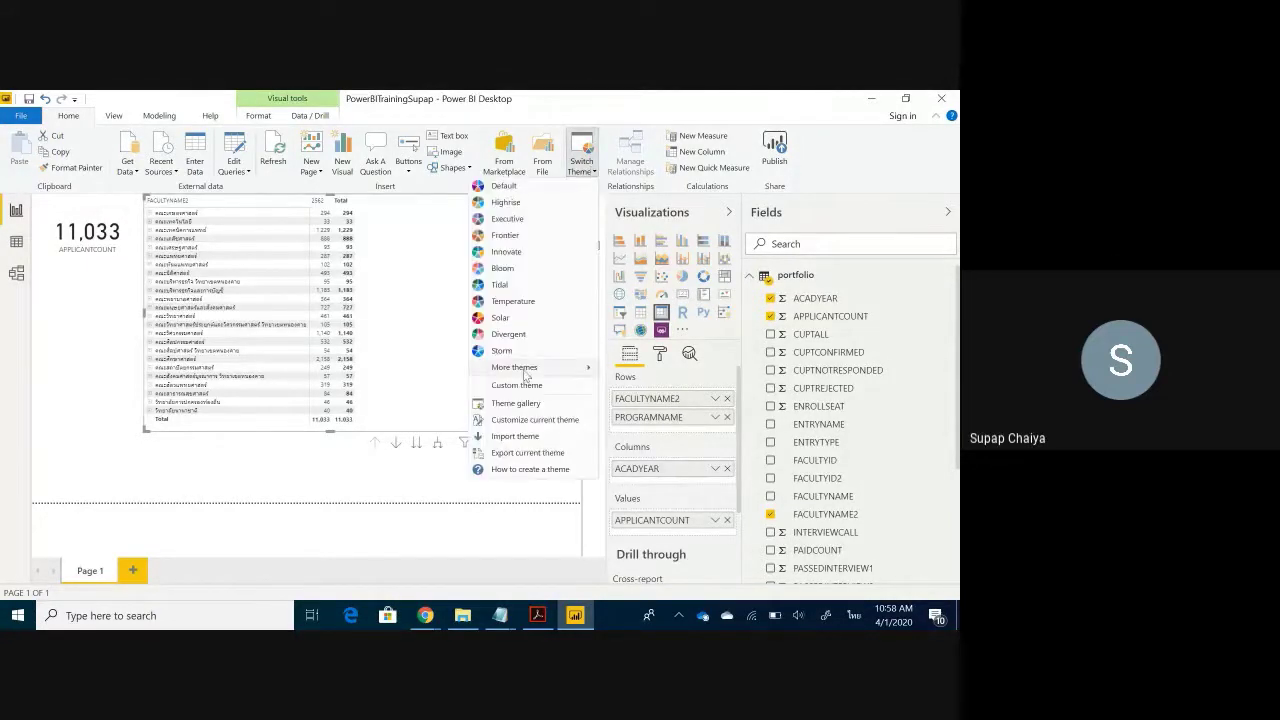
left_click(538, 338)
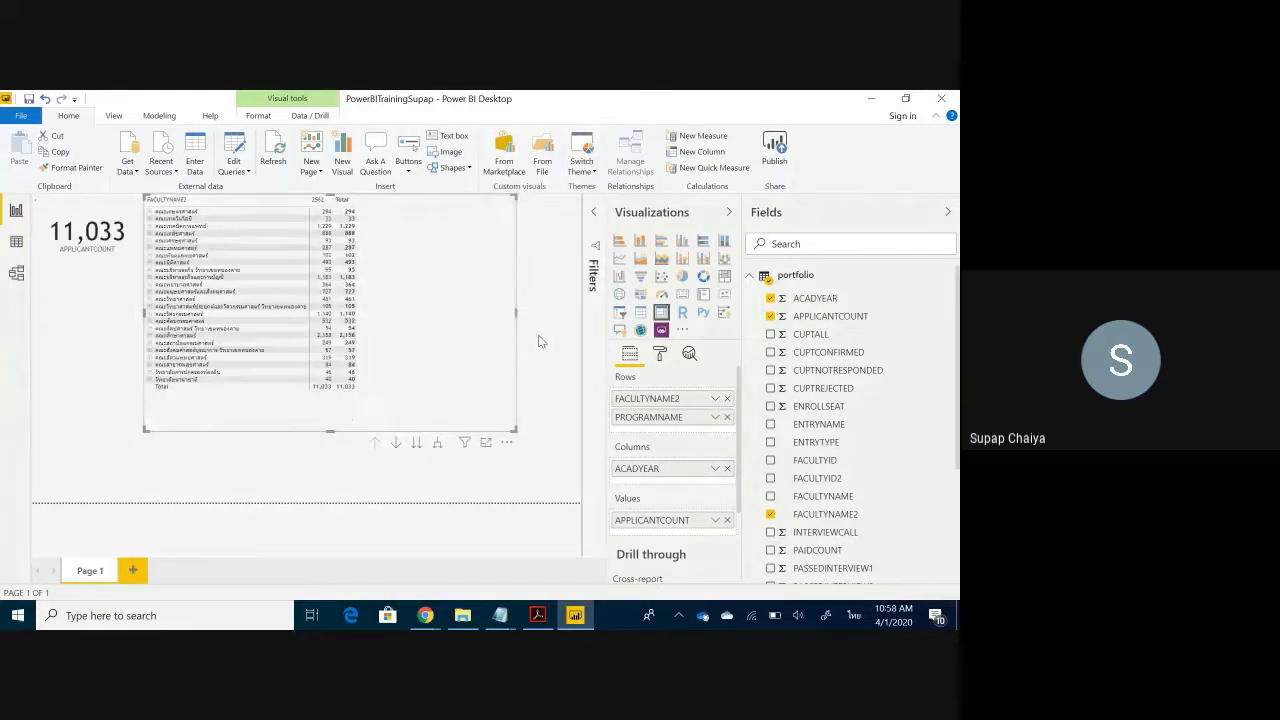
left_click(588, 160)
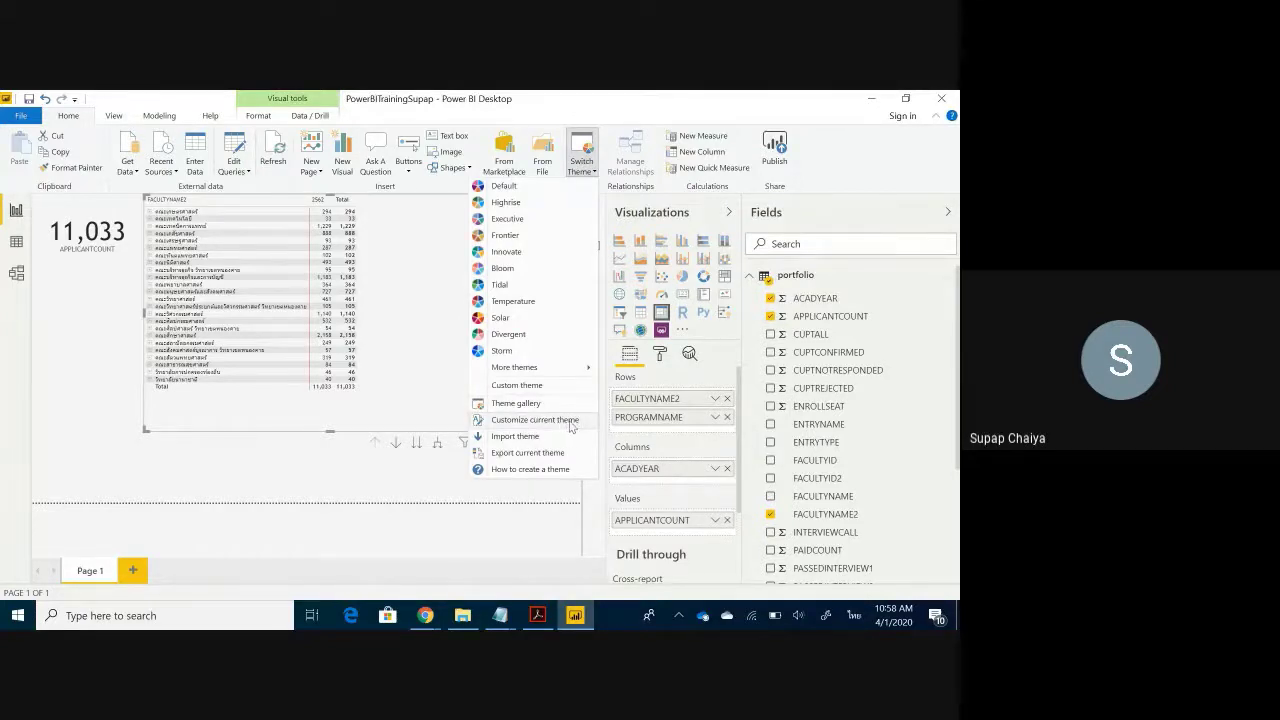
Review the Divergent theme's name and colours in Customize current theme, cancelling without changes
left_click(572, 420)
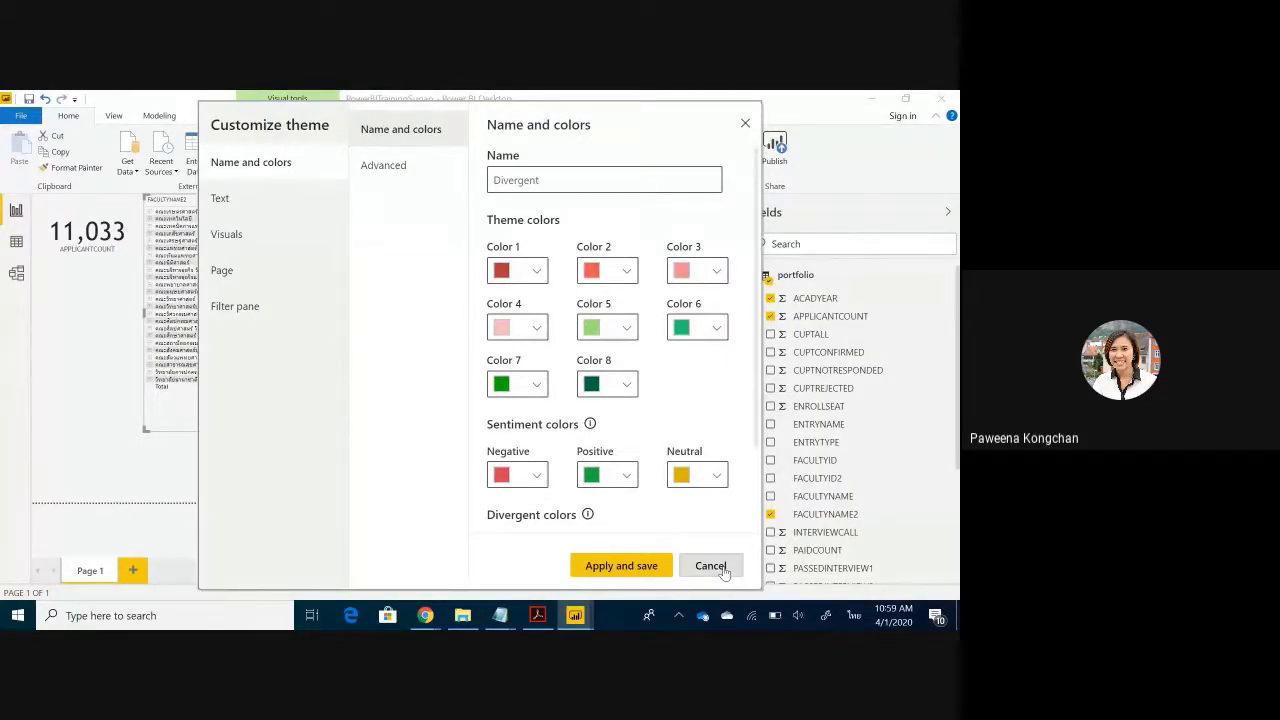
left_click(710, 566)
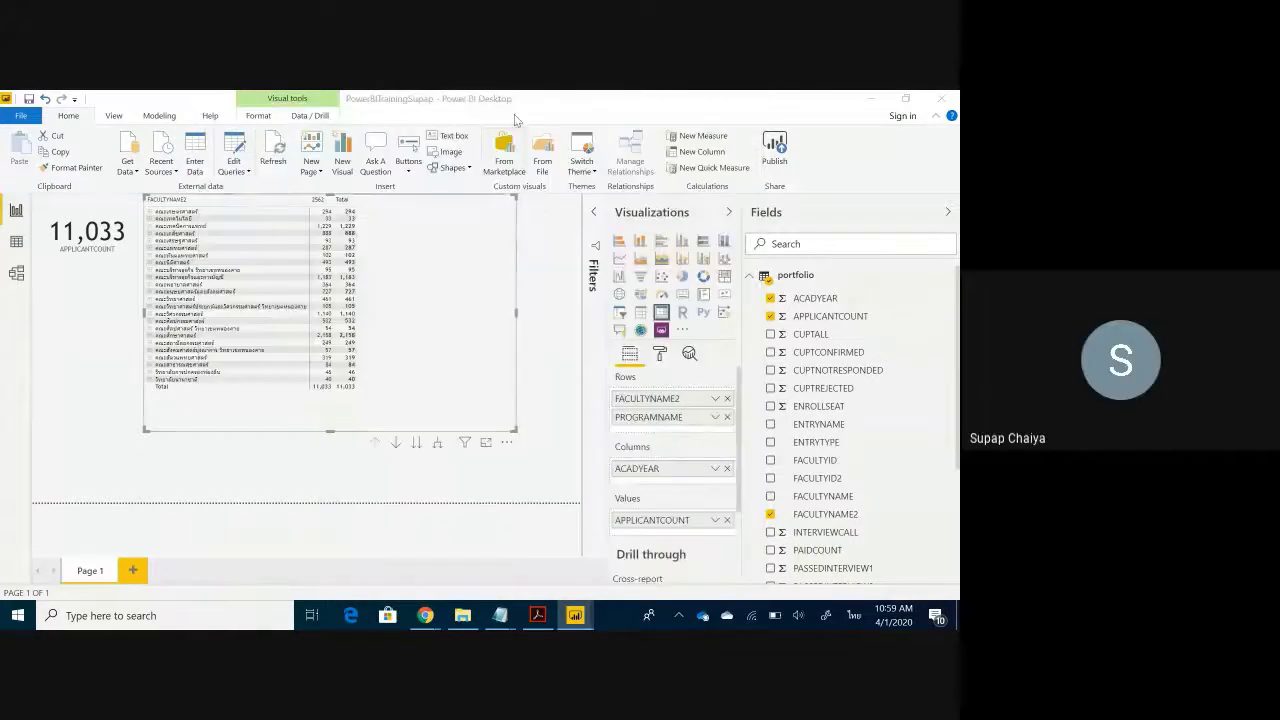
left_click(590, 166)
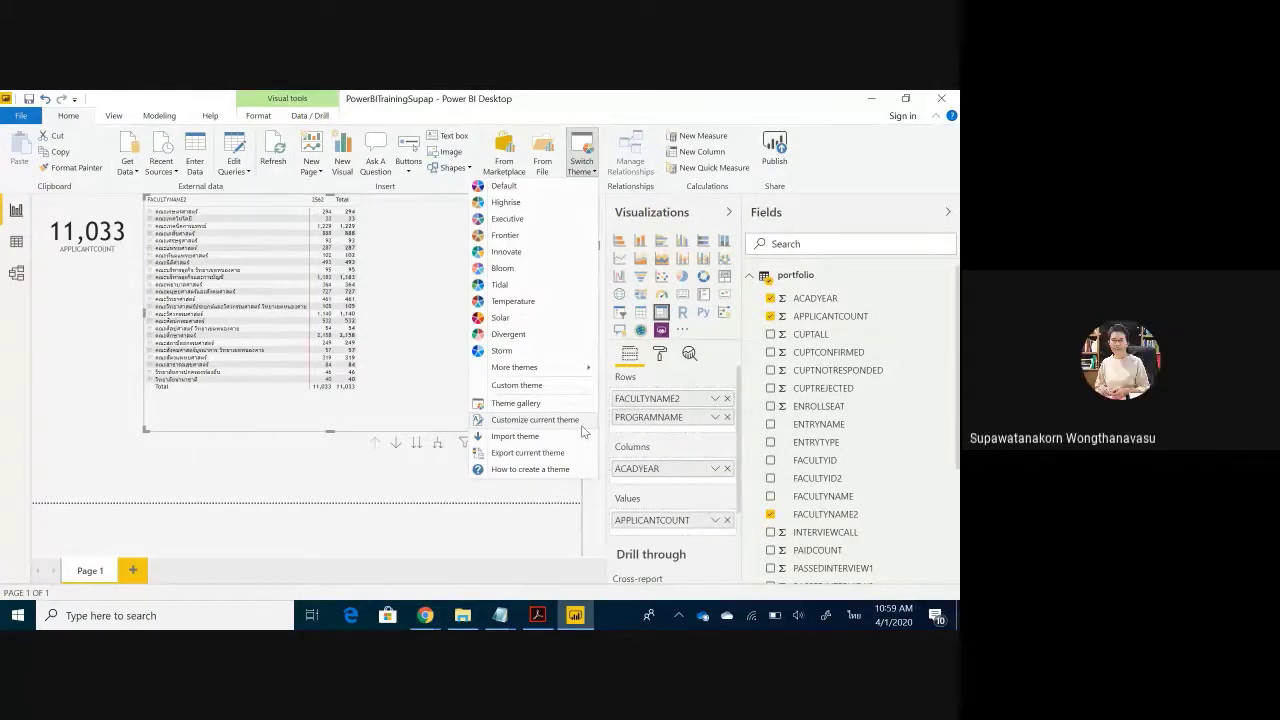
Show the File > Options and settings submenu listing Options and Data source settings
left_click(18, 118)
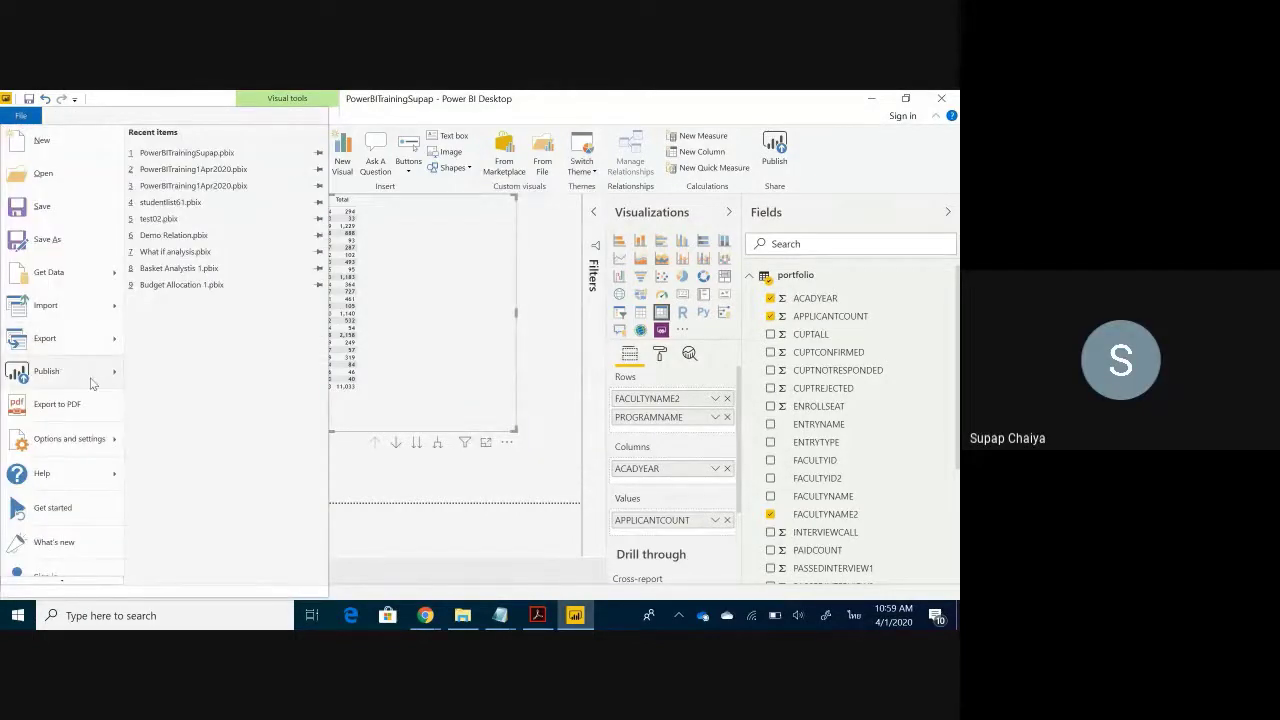
mouse_move(111, 473)
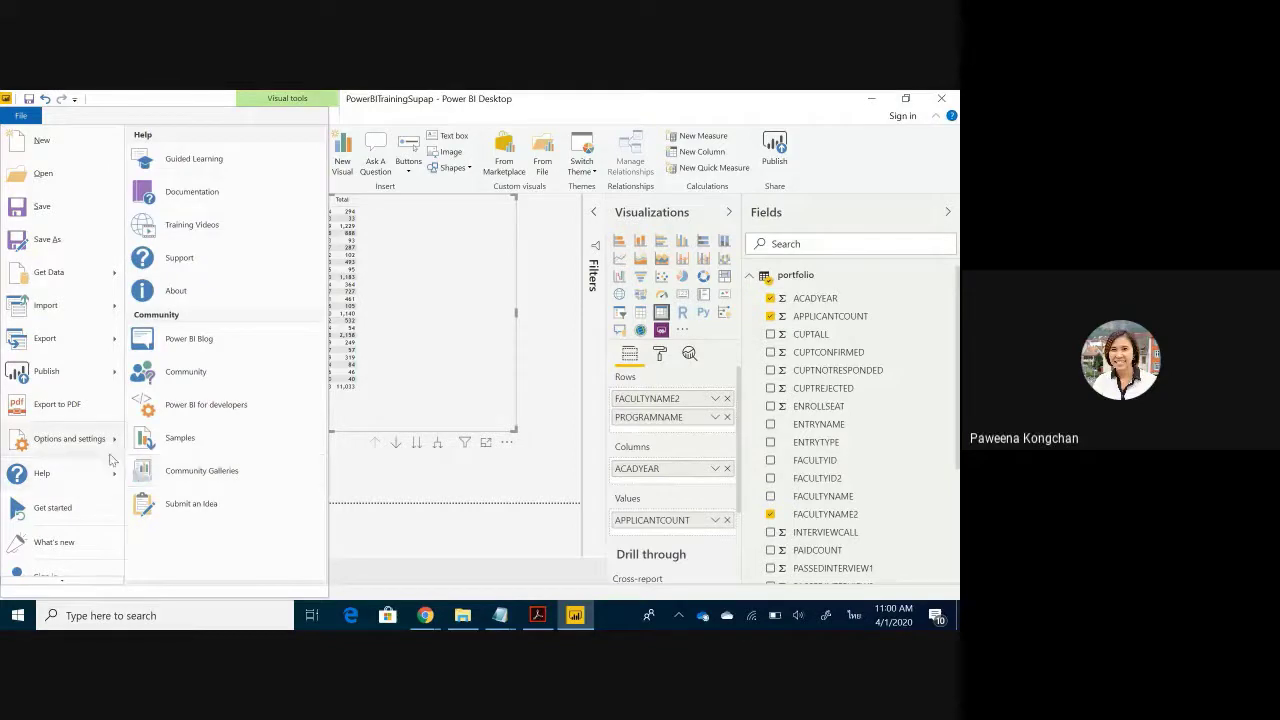
mouse_move(78, 440)
mouse_move(38, 145)
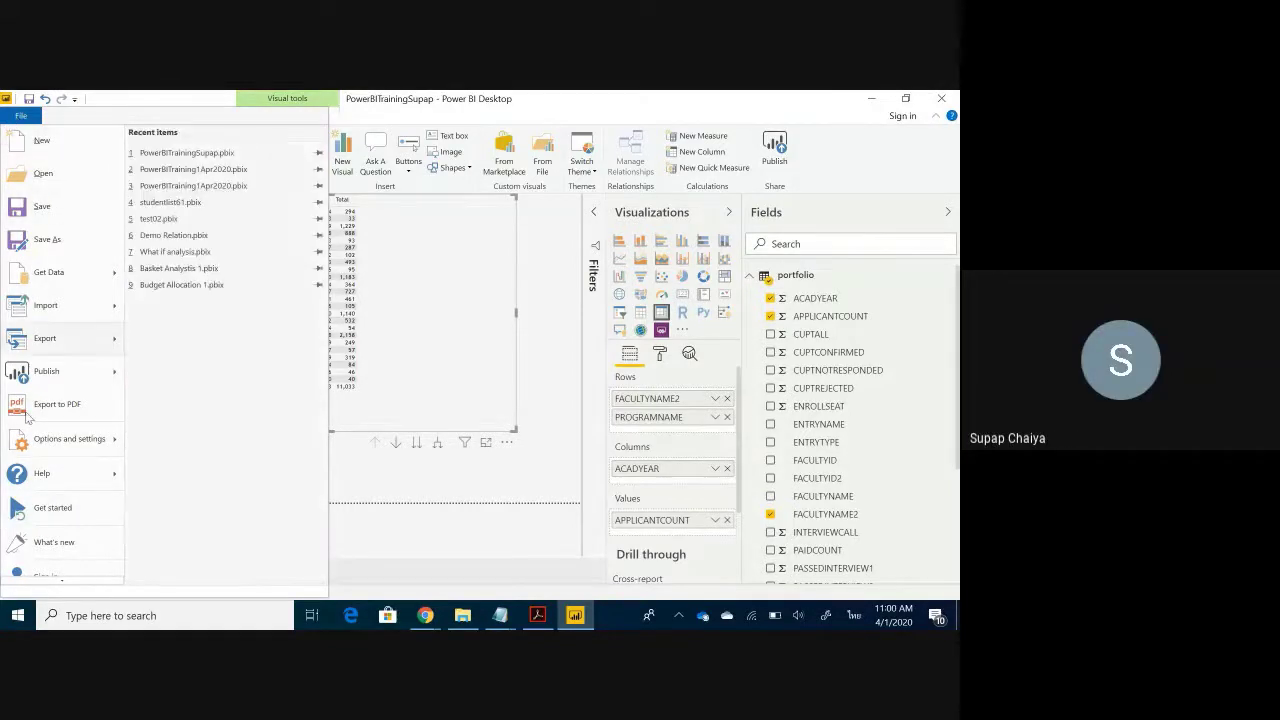
mouse_move(68, 475)
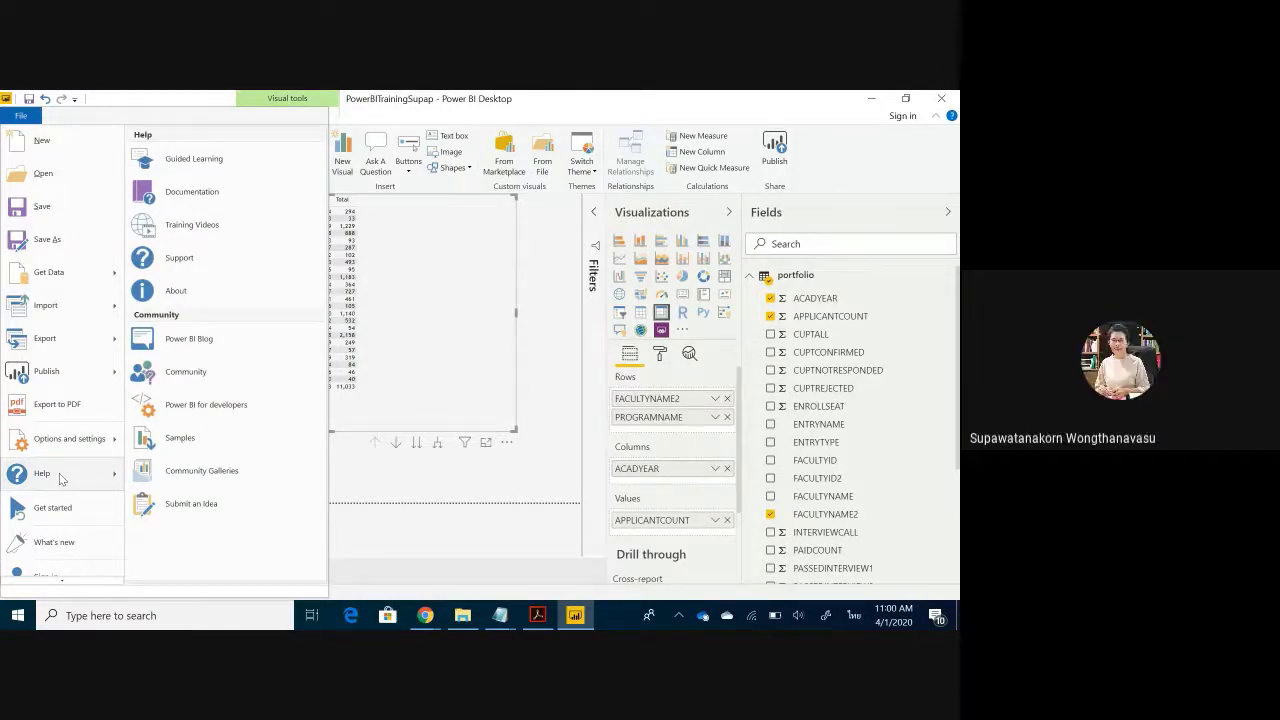
left_click(234, 291)
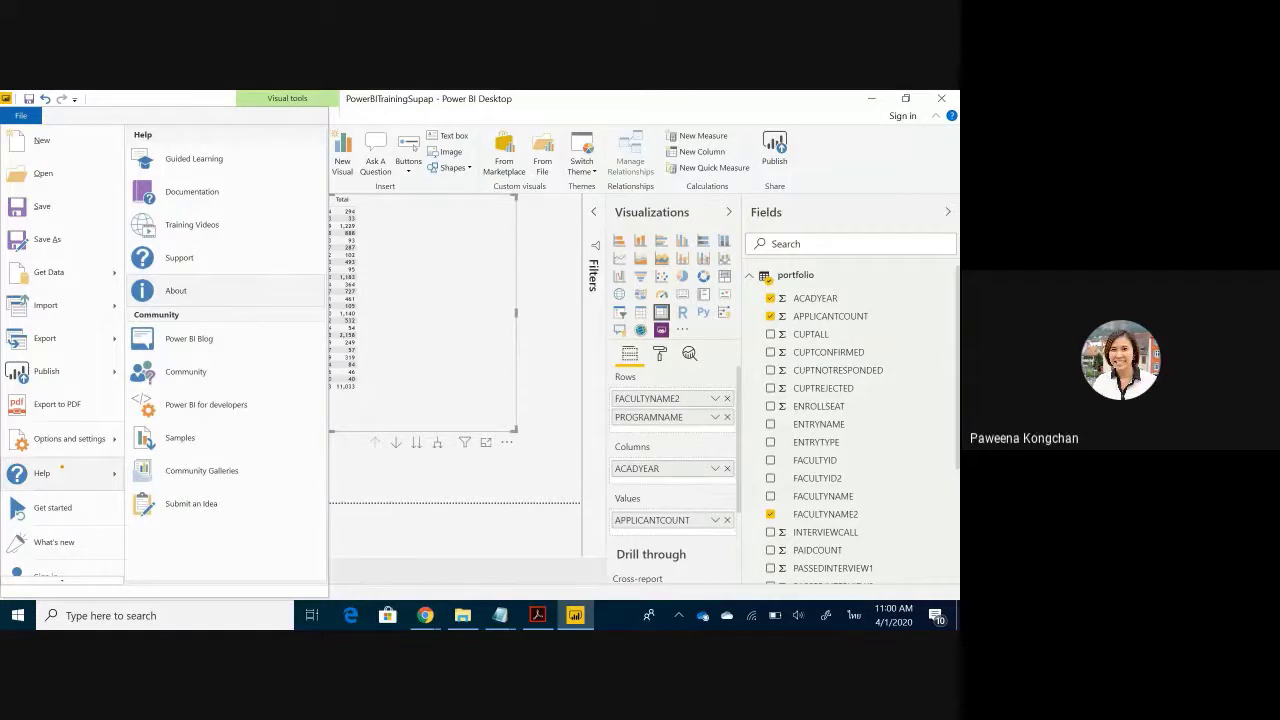
left_click_drag(61, 467, 8, 160)
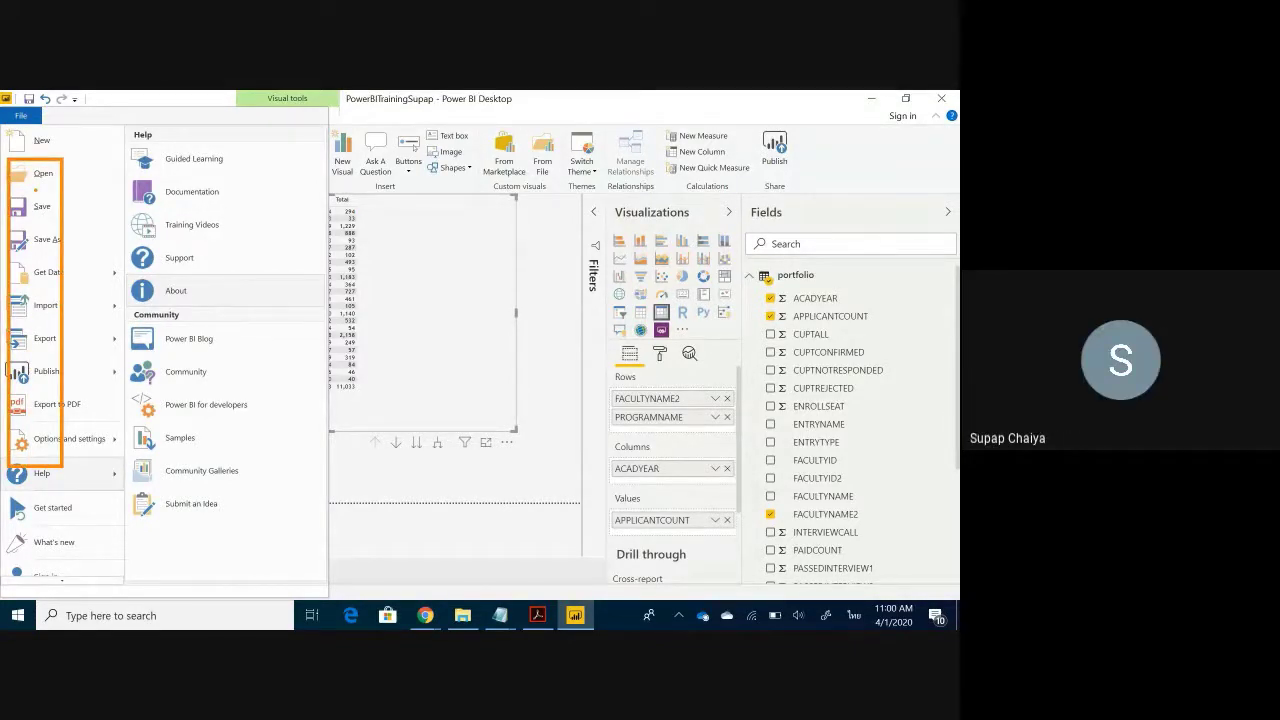
left_click(22, 117)
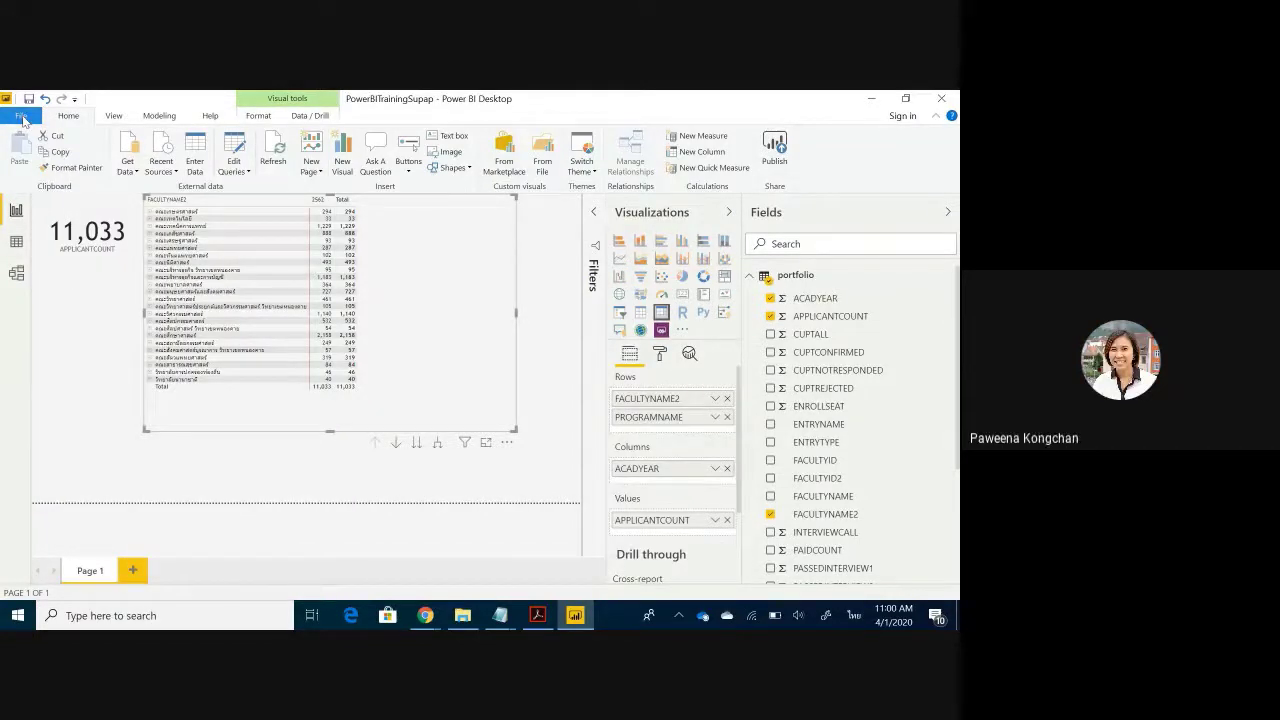
left_click(22, 117)
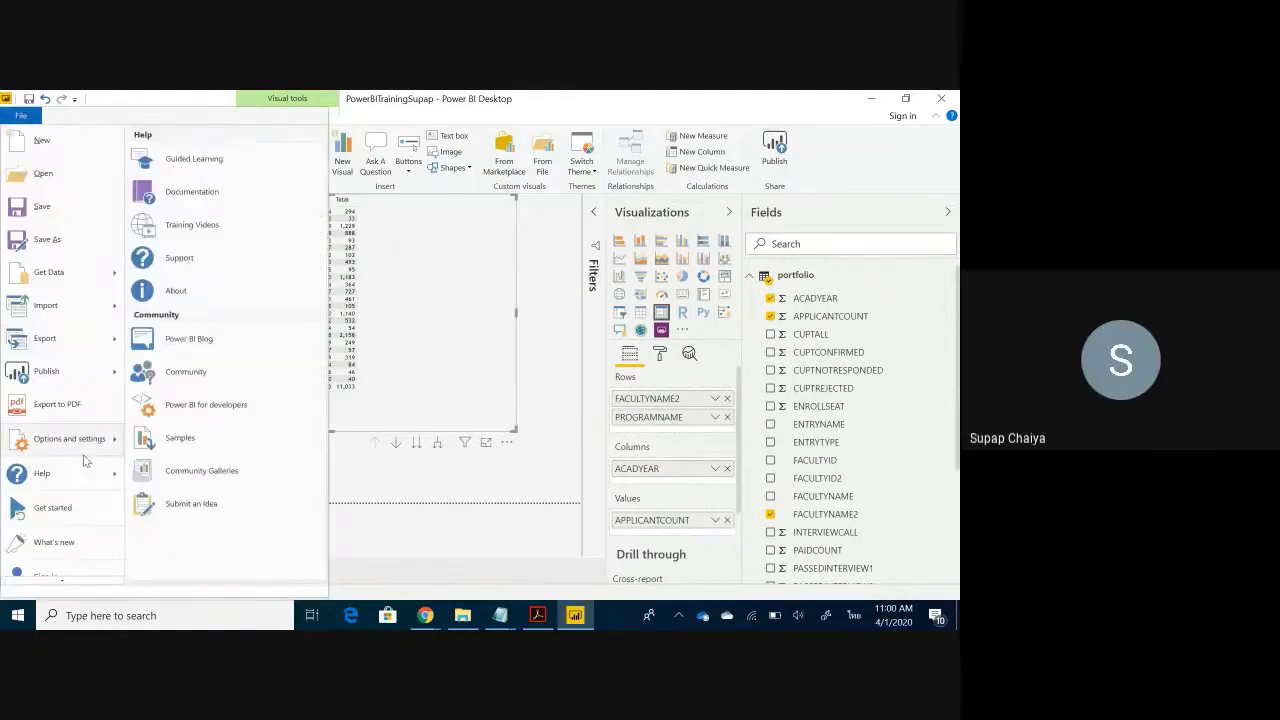
mouse_move(85, 458)
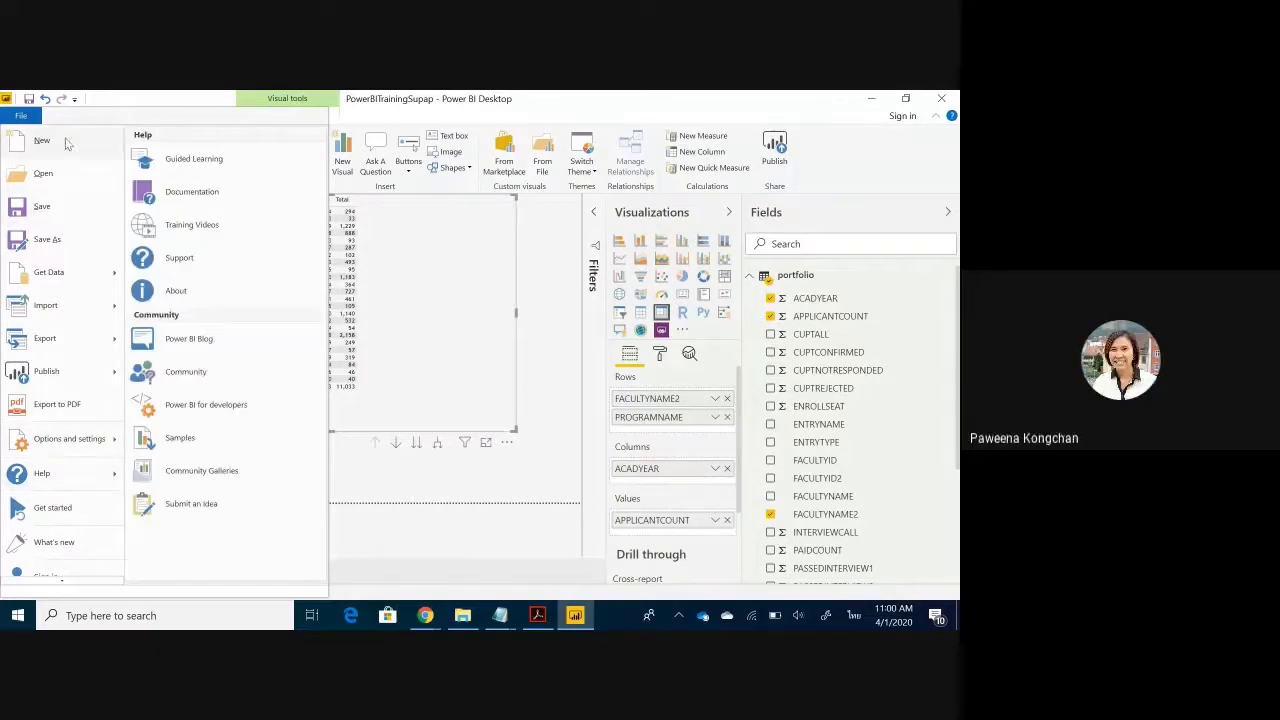
mouse_move(60, 272)
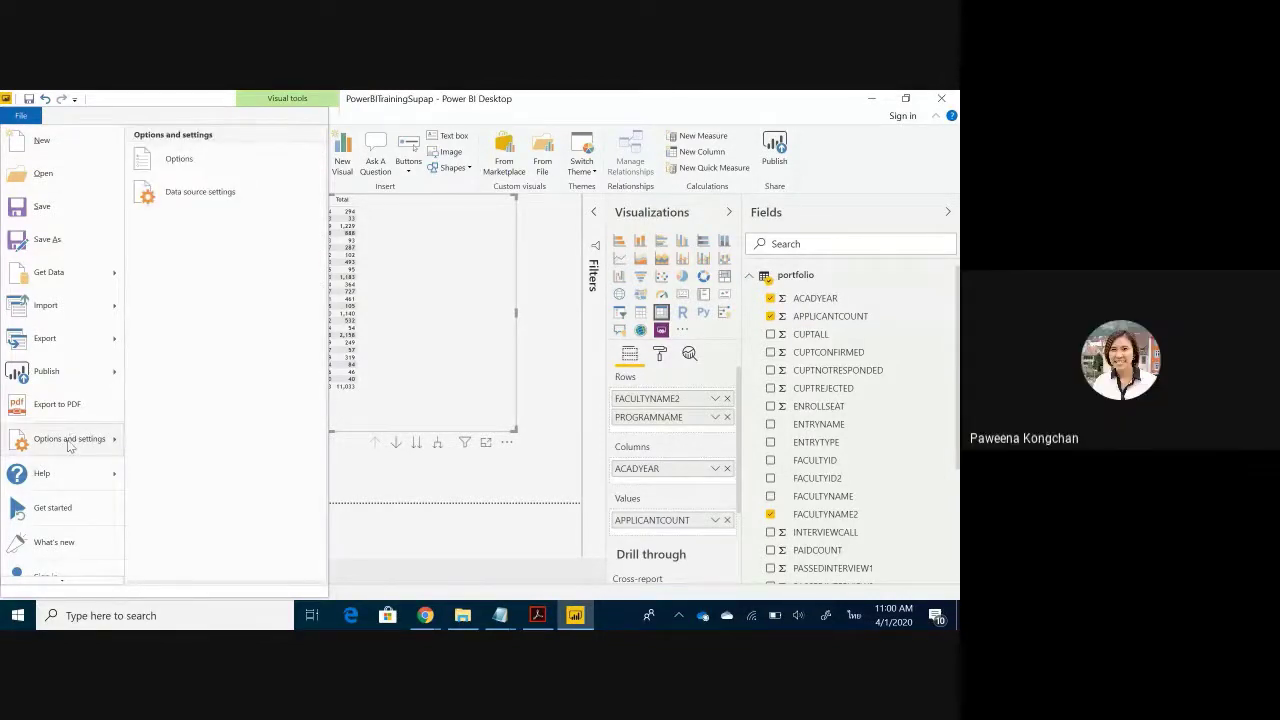
Verify Customize current theme is enabled in Preview features, then cancel Options unchanged
left_click(188, 156)
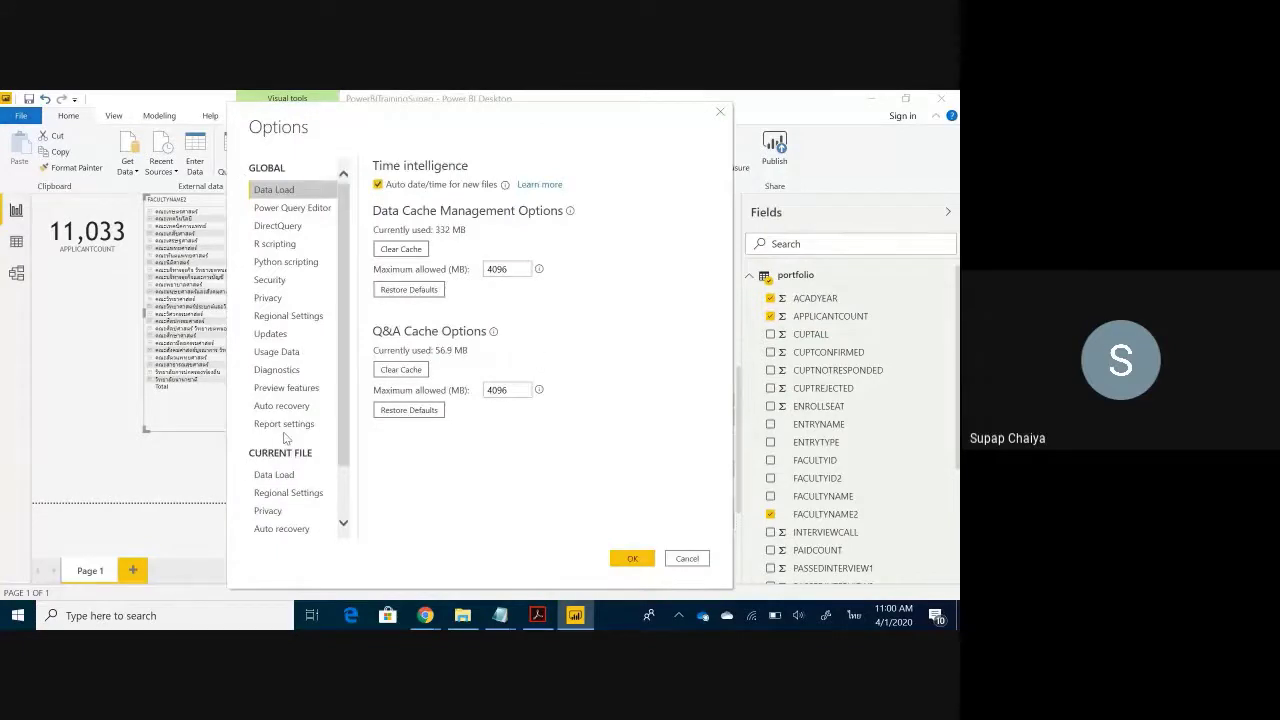
left_click(291, 391)
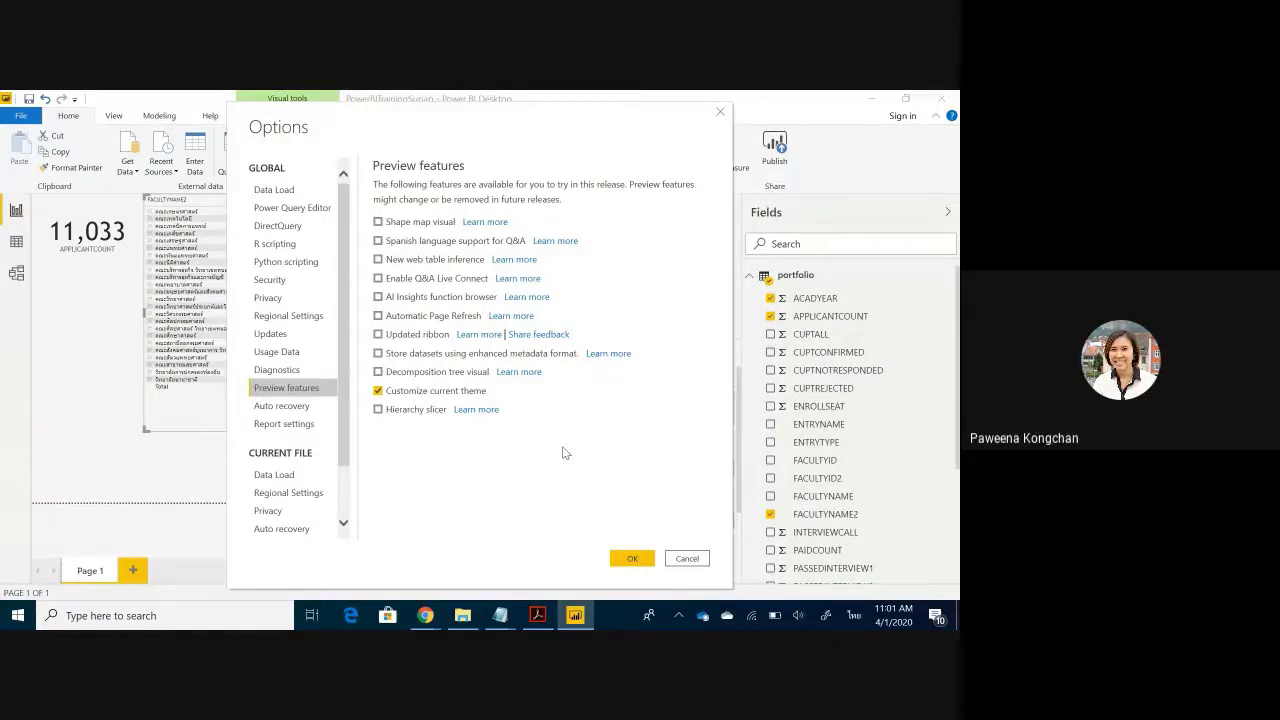
left_click(687, 559)
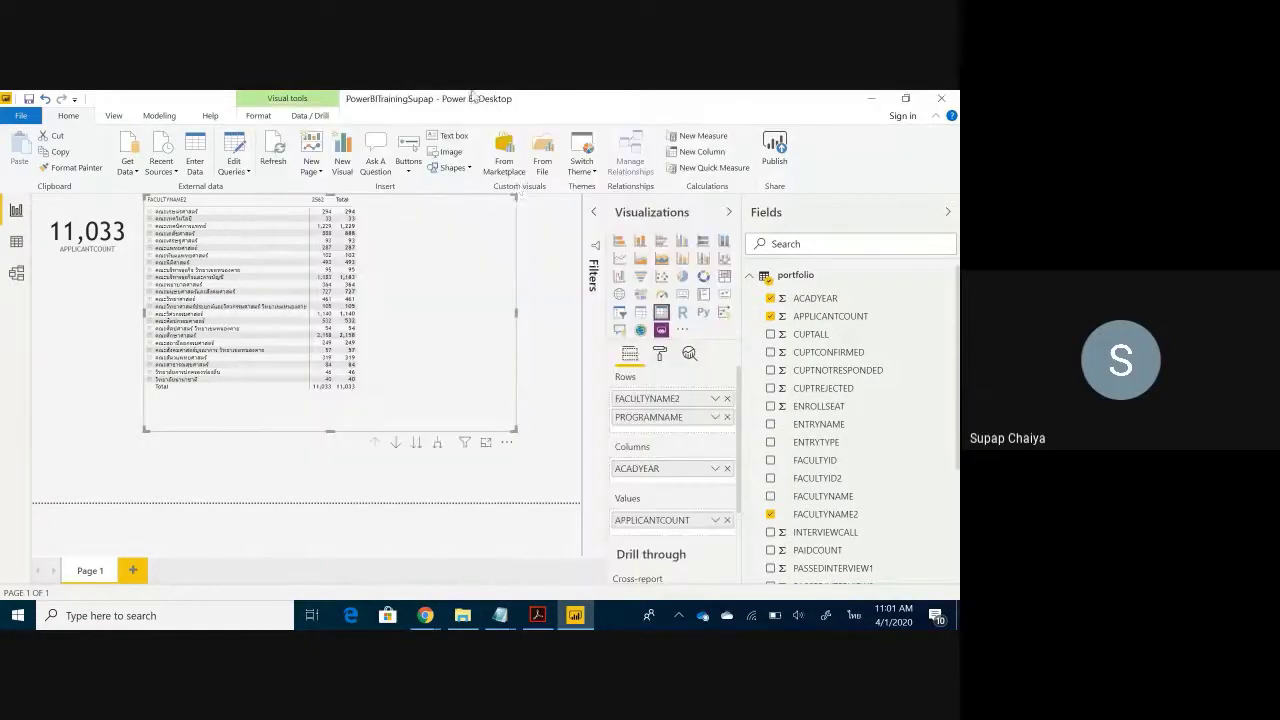
left_click(585, 165)
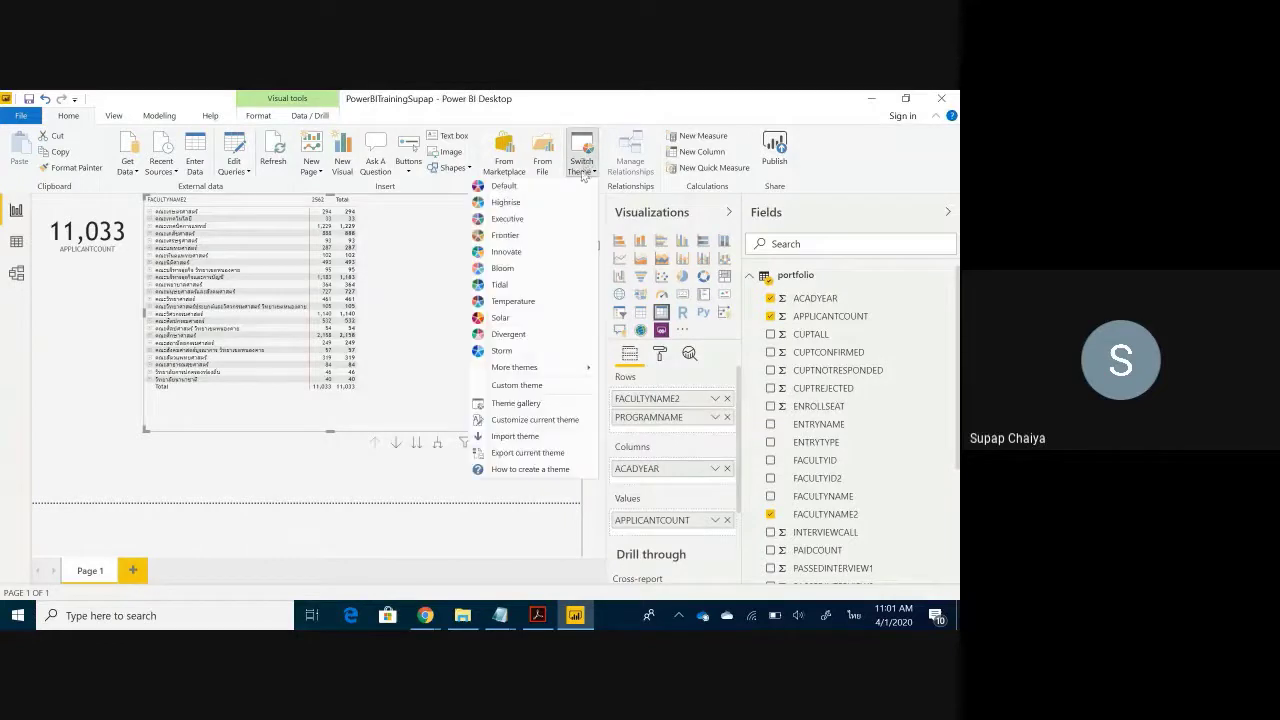
Open Customize current theme on its Text General settings: Trebuchet MS, 10 pt
left_click(570, 421)
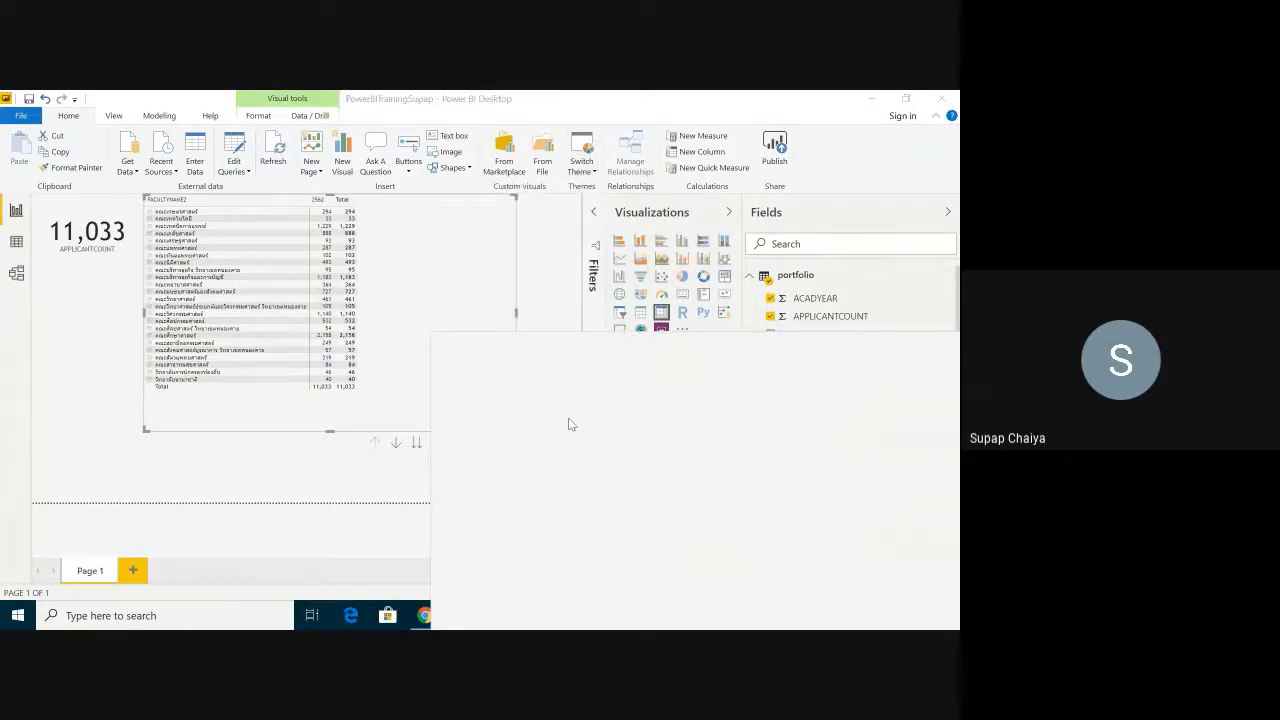
mouse_move(874, 349)
left_mouse_down()
mouse_move(560, 162)
mouse_move(604, 124)
left_mouse_up()
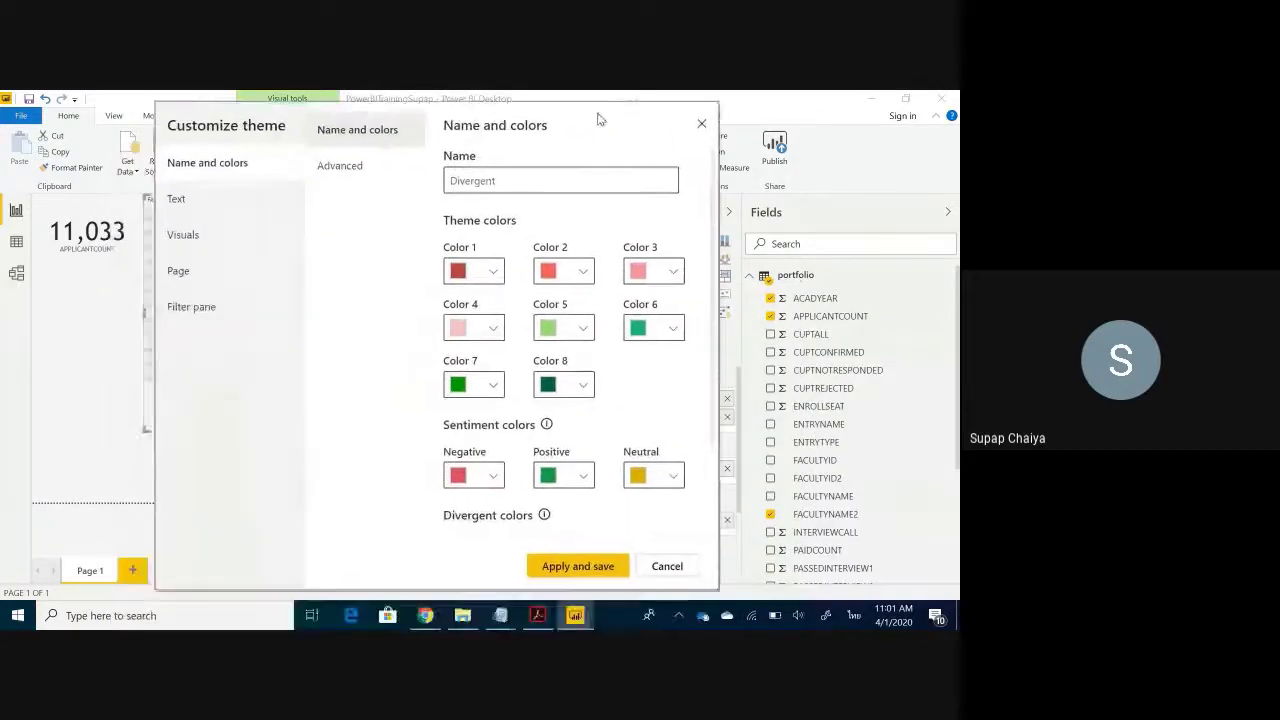
left_click(180, 211)
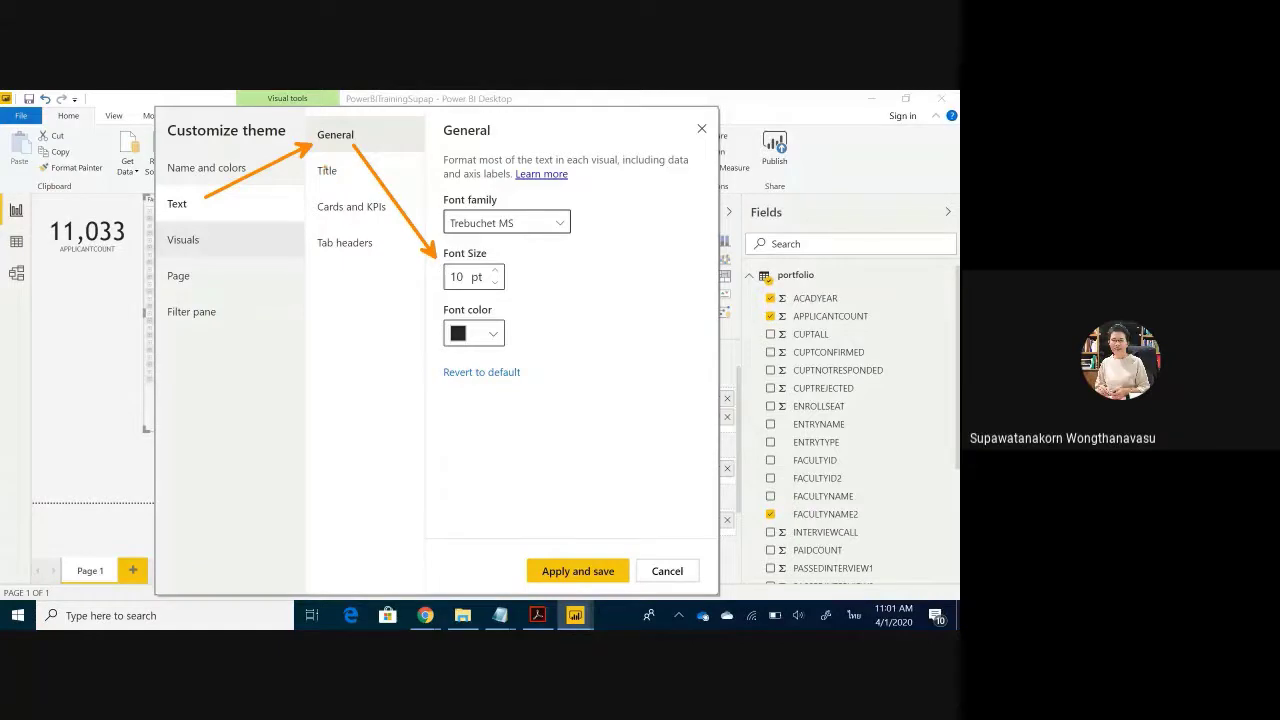
left_click_drag(325, 170, 341, 176)
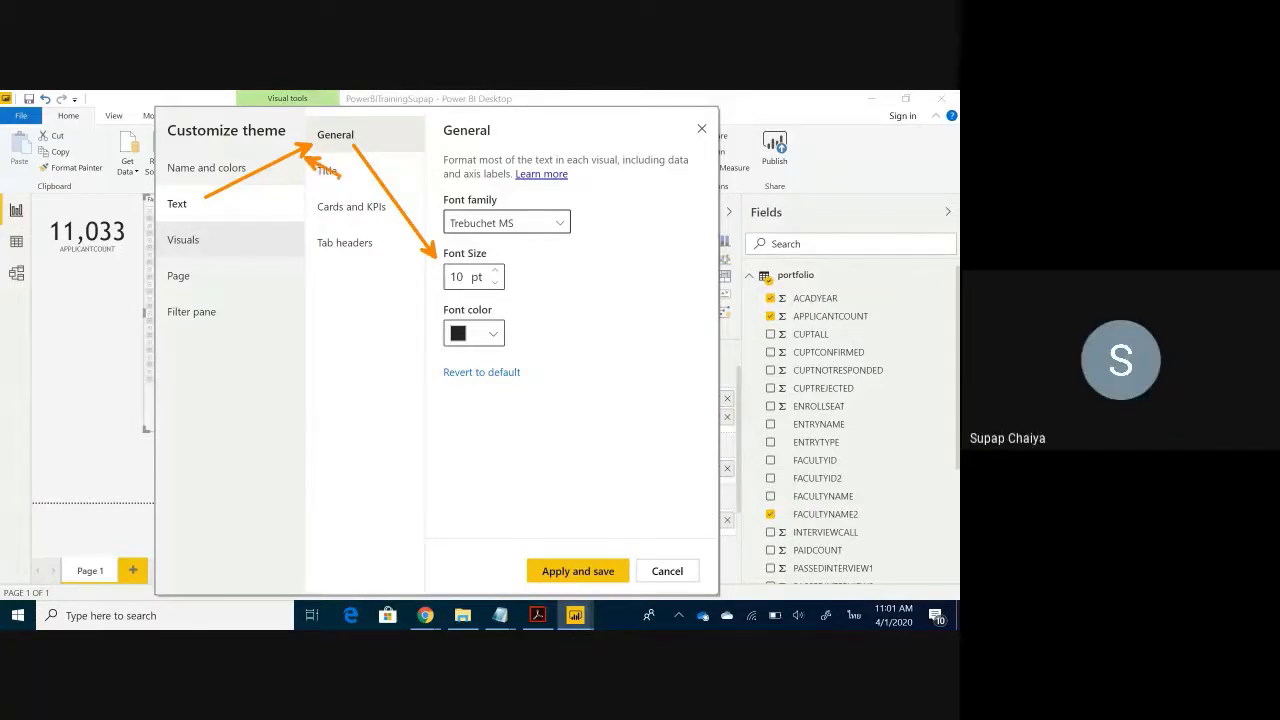
left_click(338, 184)
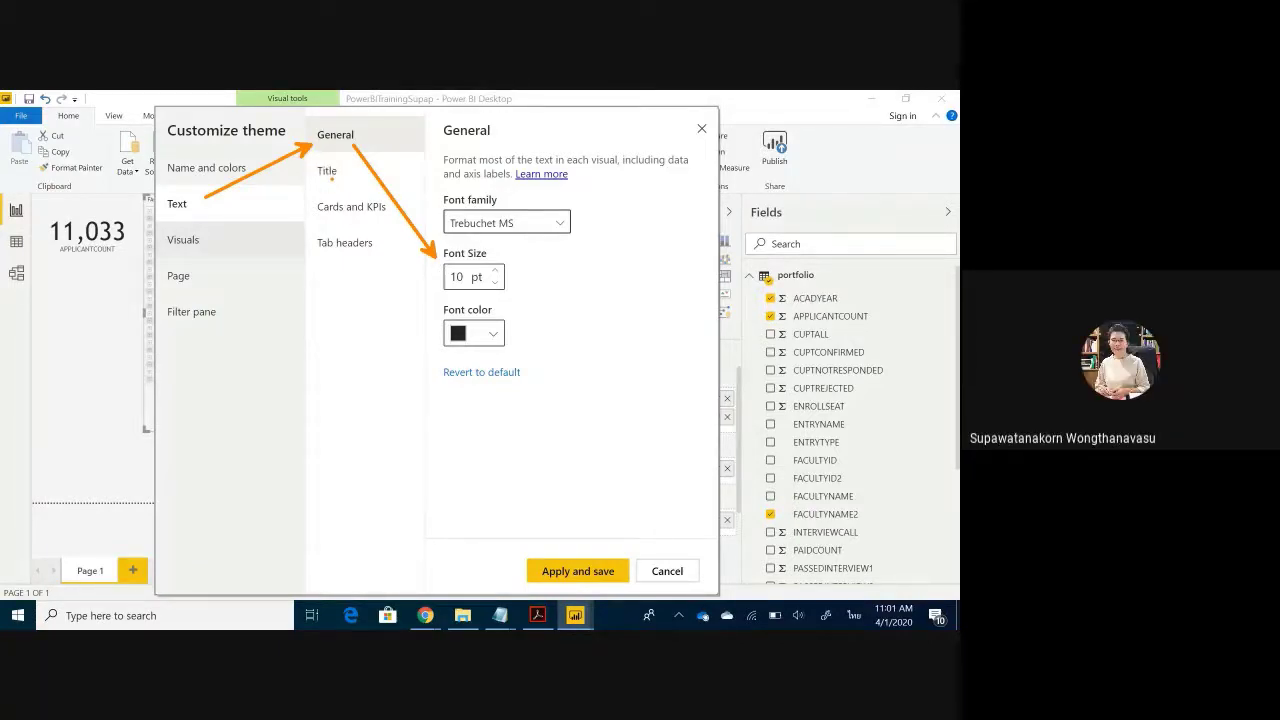
left_click_drag(376, 362, 331, 181)
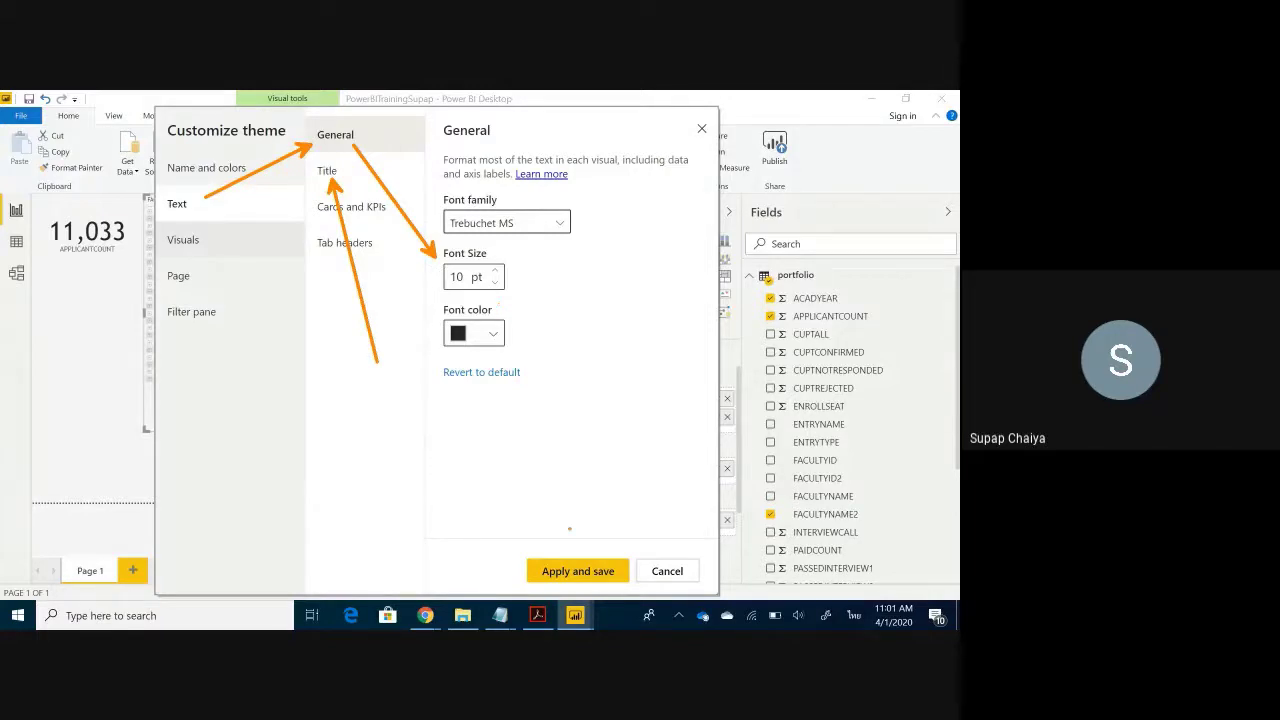
left_click_drag(564, 552, 478, 374)
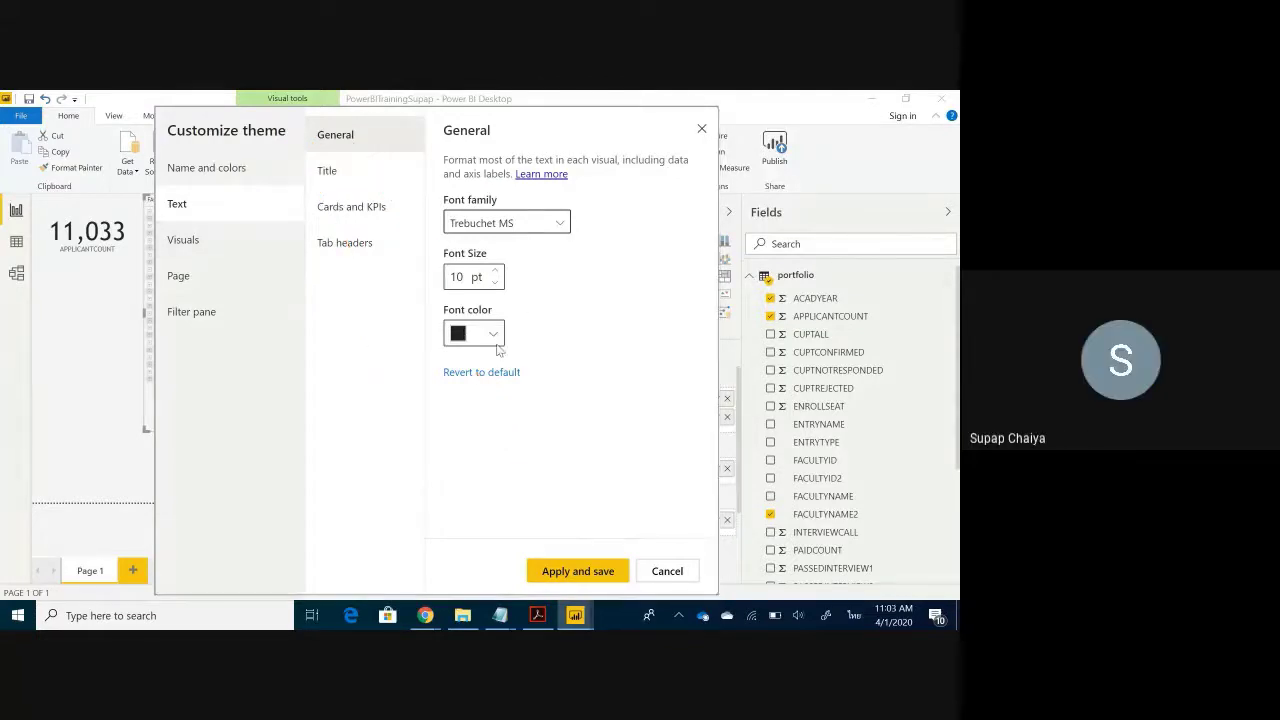
Check the general text colour without changing it, then close Customize theme unsaved
left_click(495, 342)
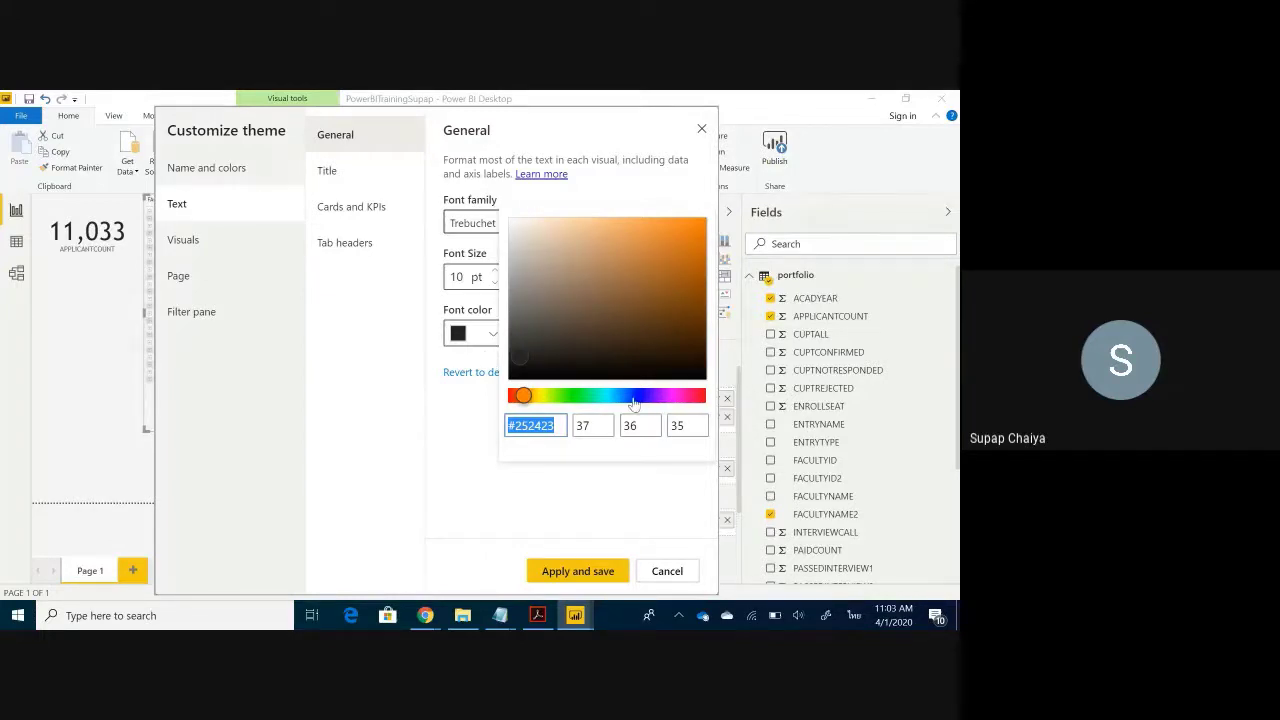
left_click(436, 386)
left_click(495, 340)
left_click(418, 396)
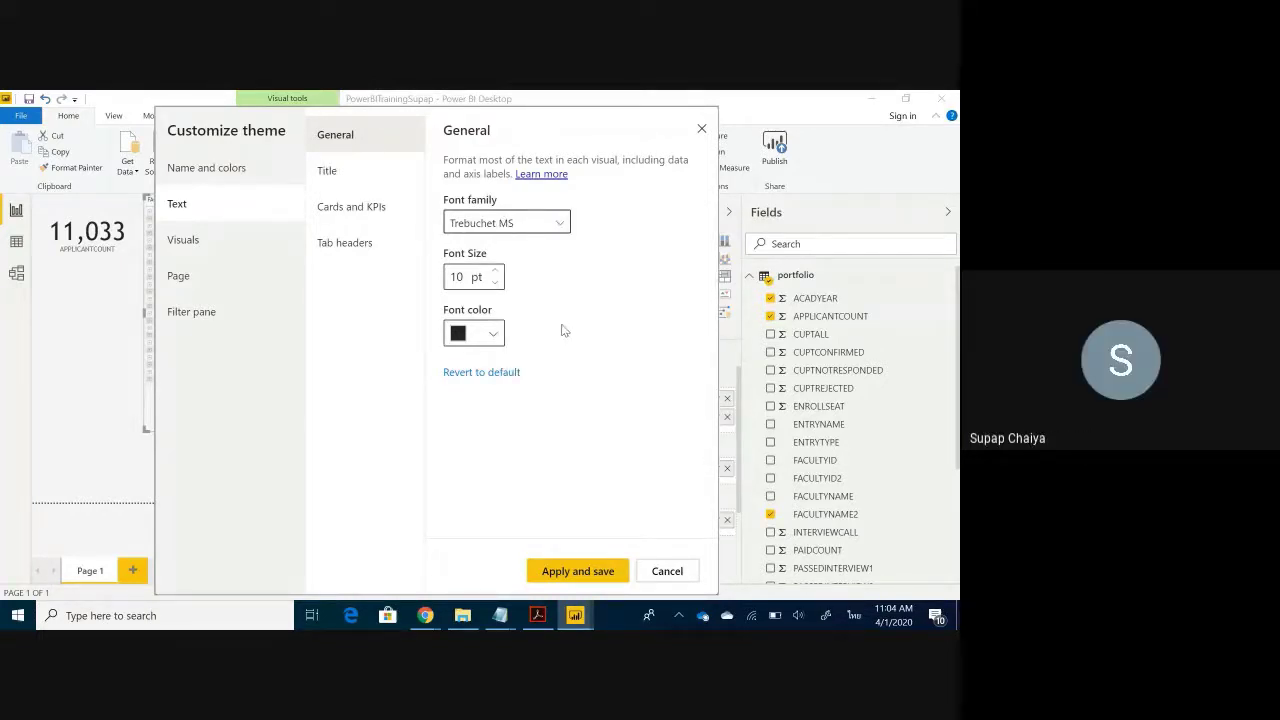
left_click(702, 129)
Reopen Customize current theme for the Divergent theme from the theme list
left_click(594, 174)
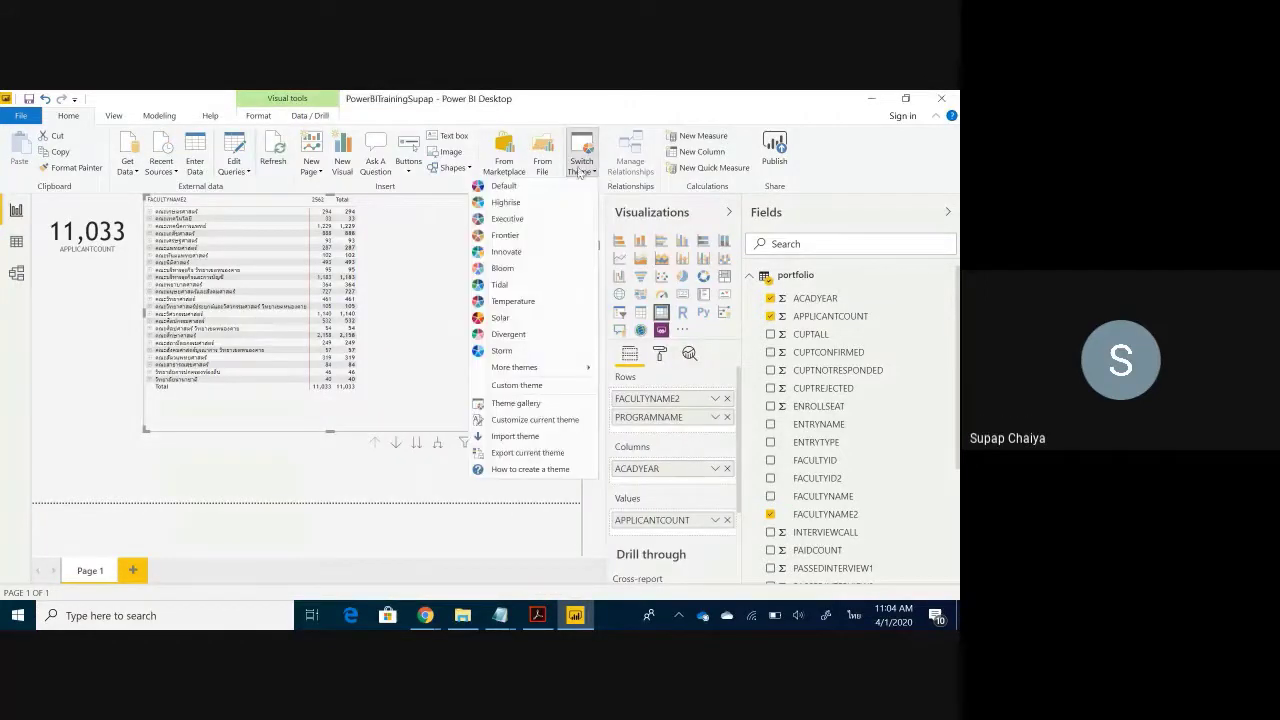
mouse_move(550, 368)
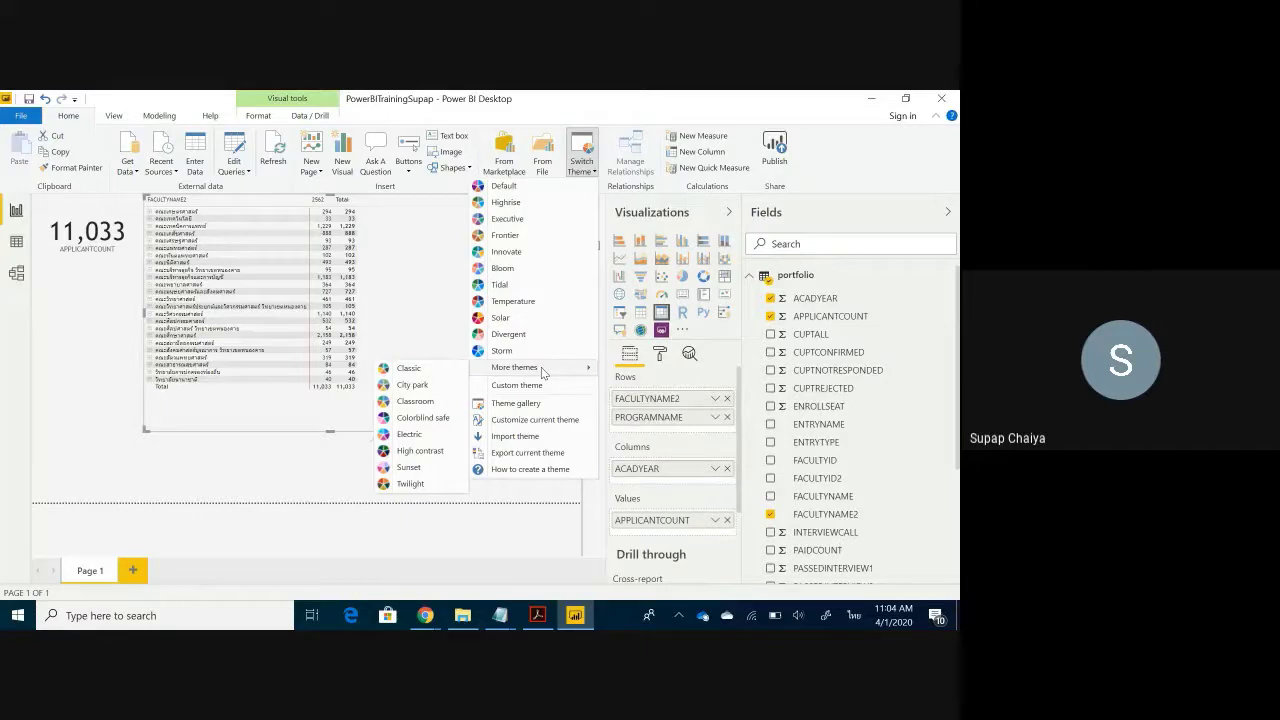
left_click(543, 419)
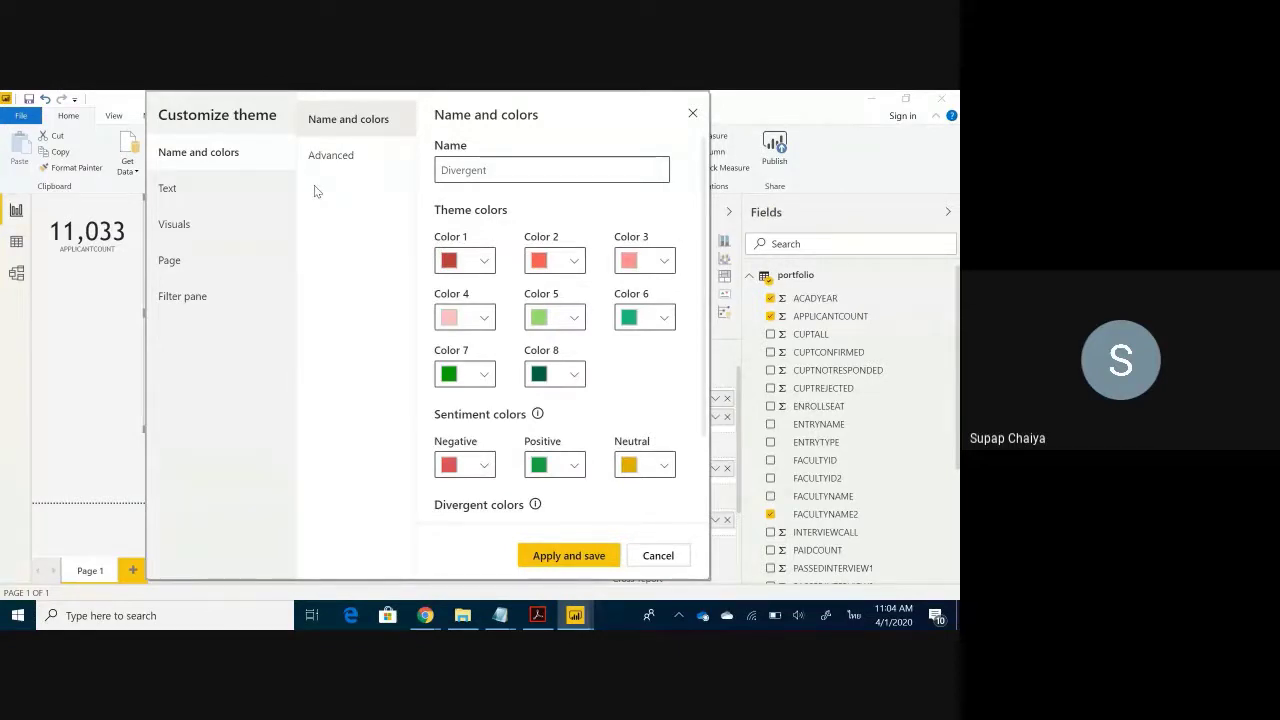
Review the theme's general and title text settings, leaving the title colour unchanged
left_click(203, 197)
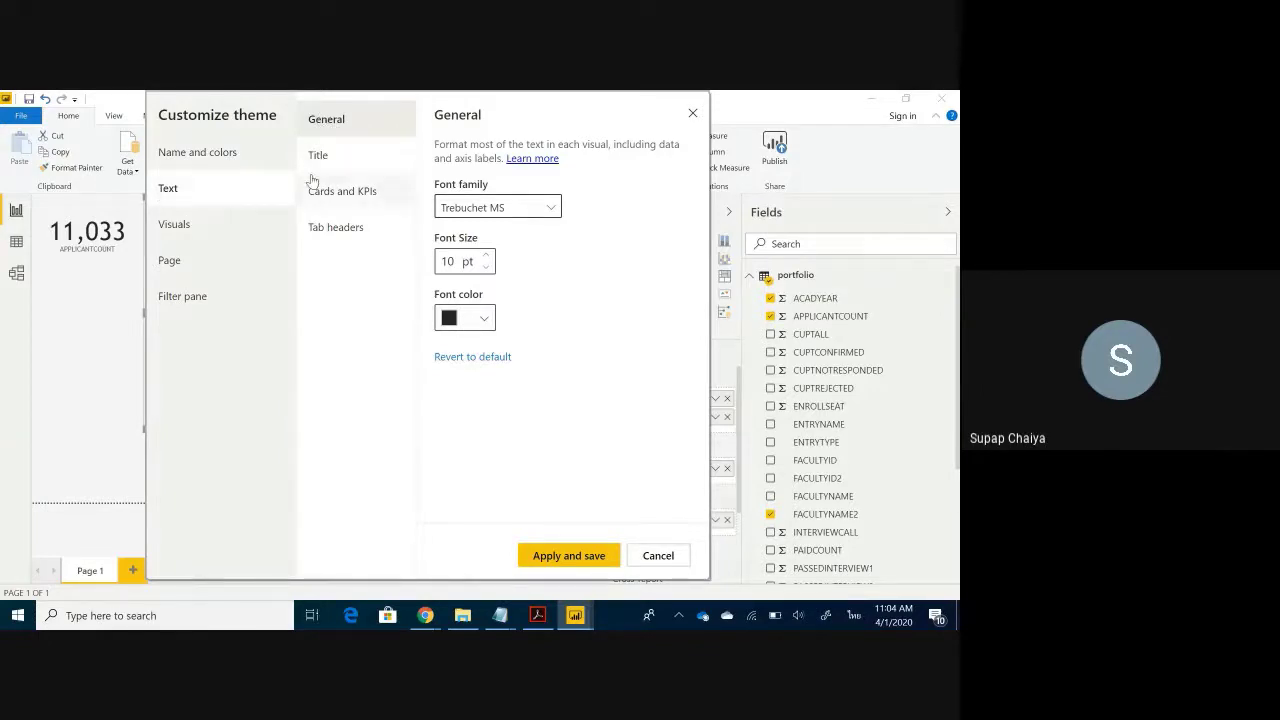
left_click(318, 156)
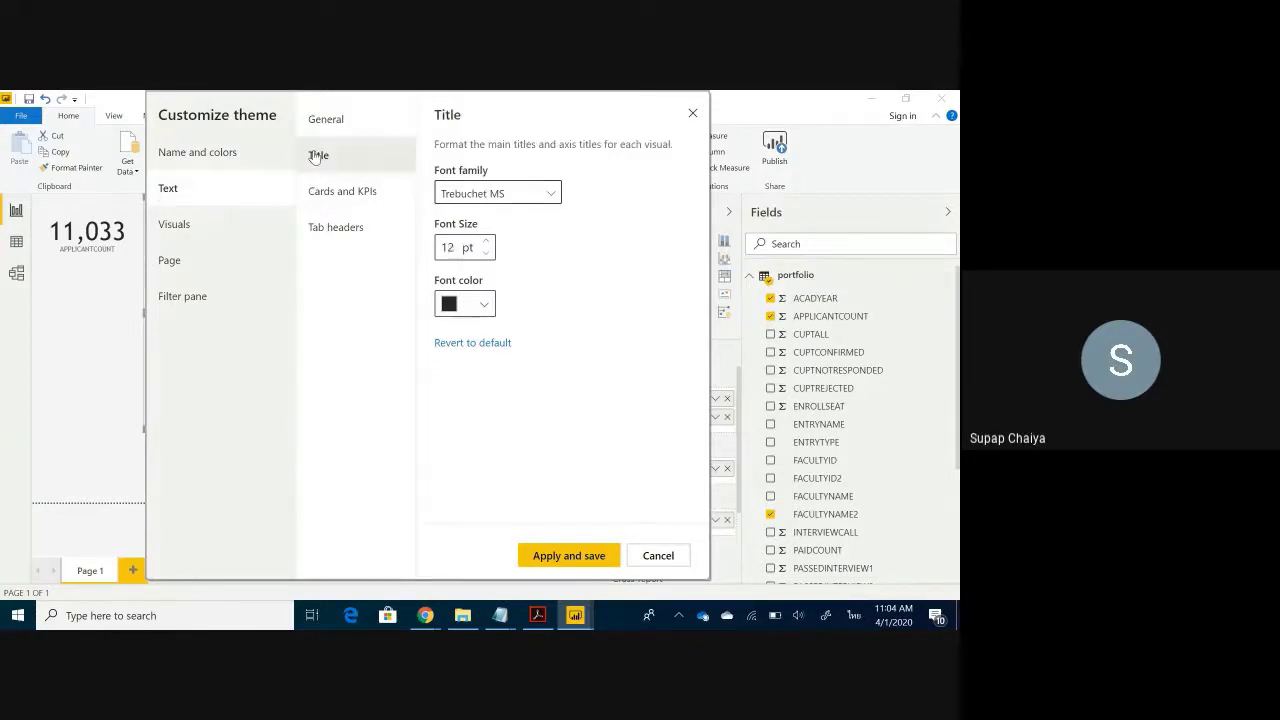
left_click(484, 310)
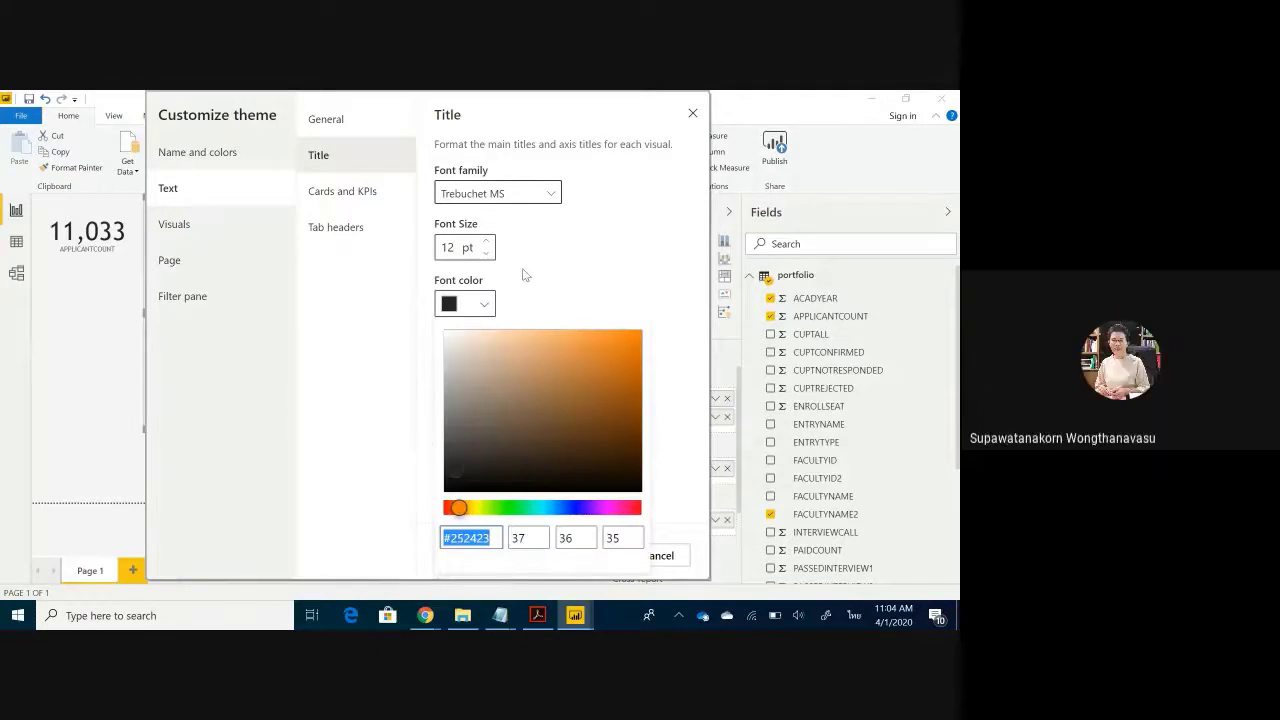
left_click(575, 262)
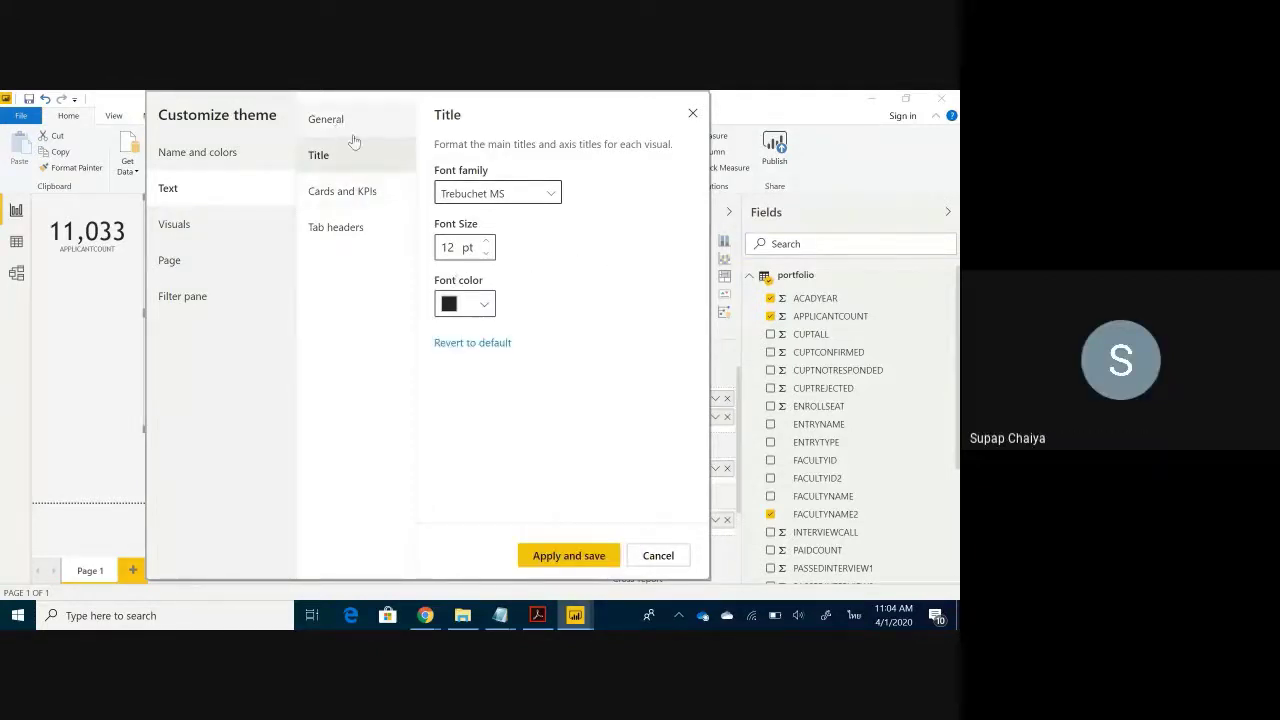
left_click(320, 119)
Enlarge general text to 15 pt and titles to 18 pt, then apply and save the theme
left_click(489, 256)
left_click(489, 256)
left_click(489, 256)
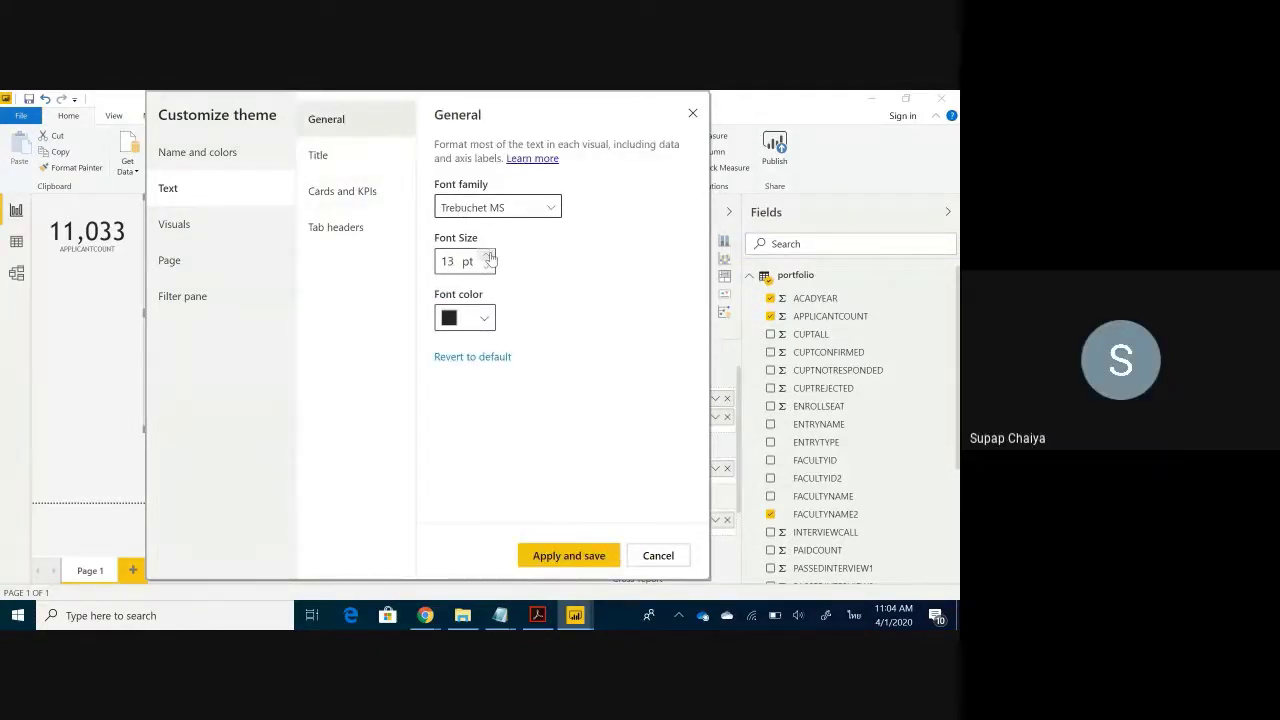
left_click(489, 256)
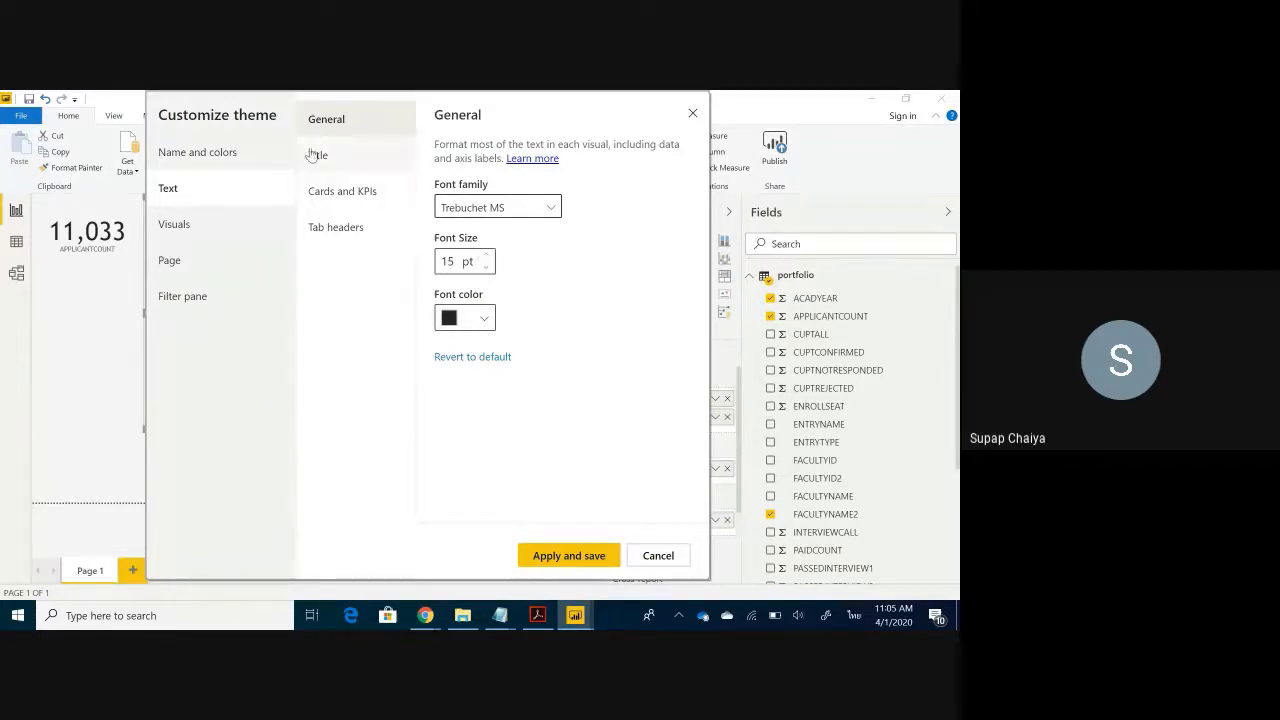
left_click(344, 154)
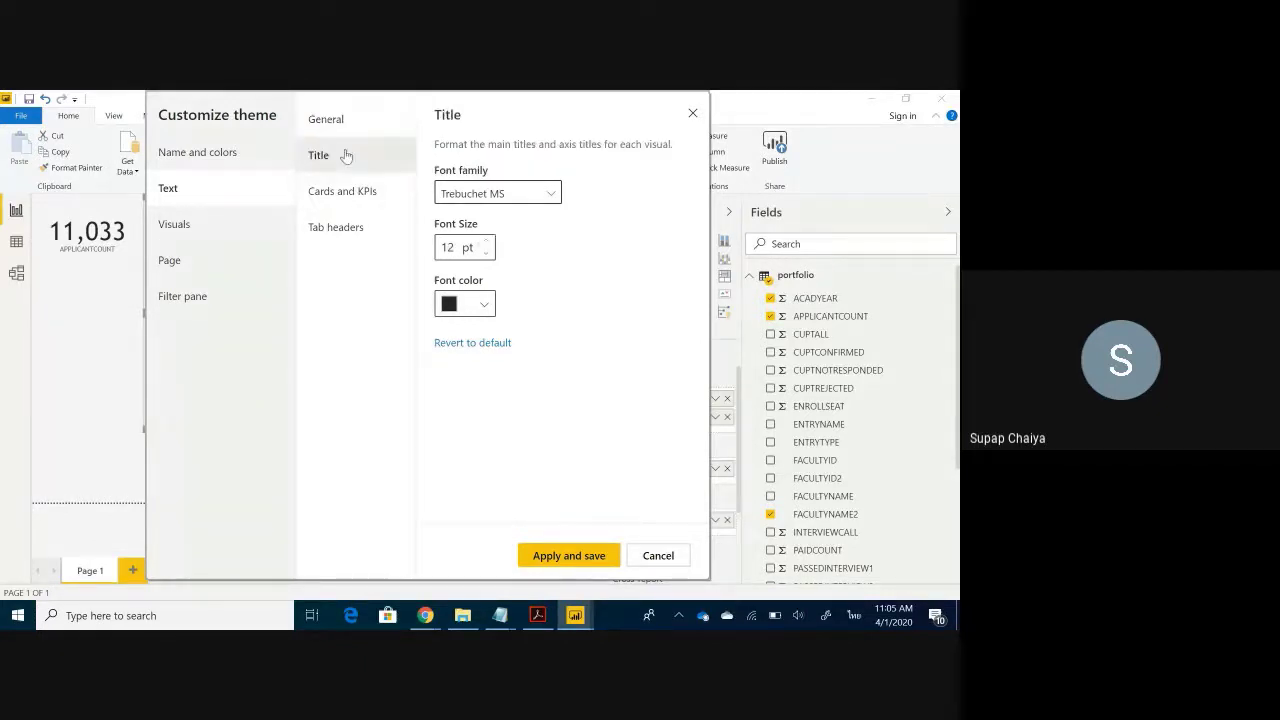
left_click(486, 244)
left_click(486, 244)
left_click(486, 244)
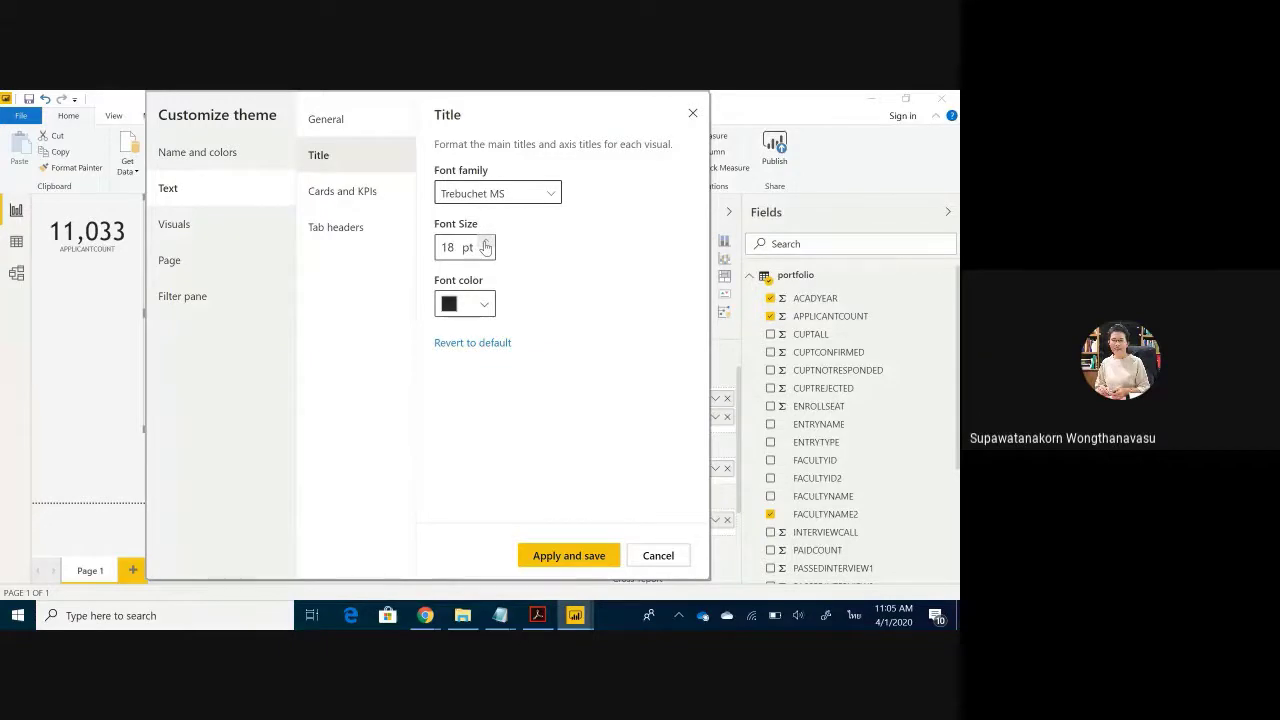
left_click(549, 565)
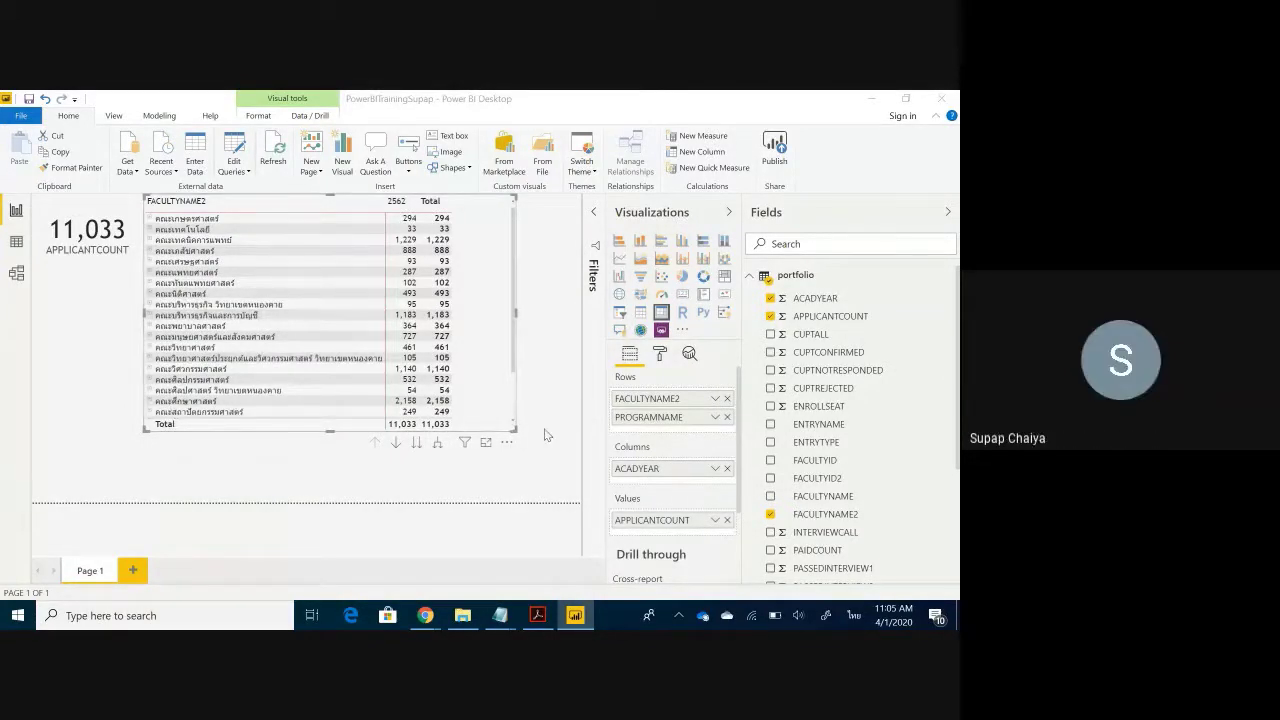
Drag the matrix's bottom edge down to show more faculty rows, then reopen the theme list
left_click_drag(516, 431, 513, 480)
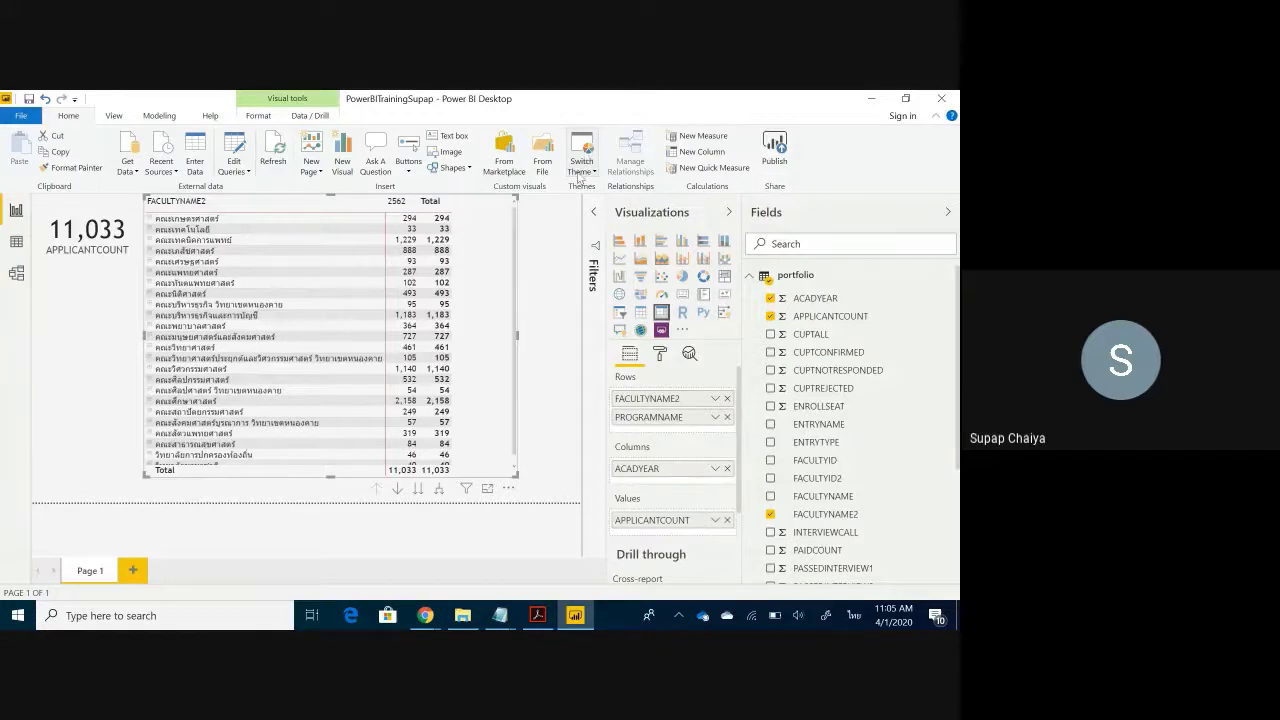
left_click(587, 158)
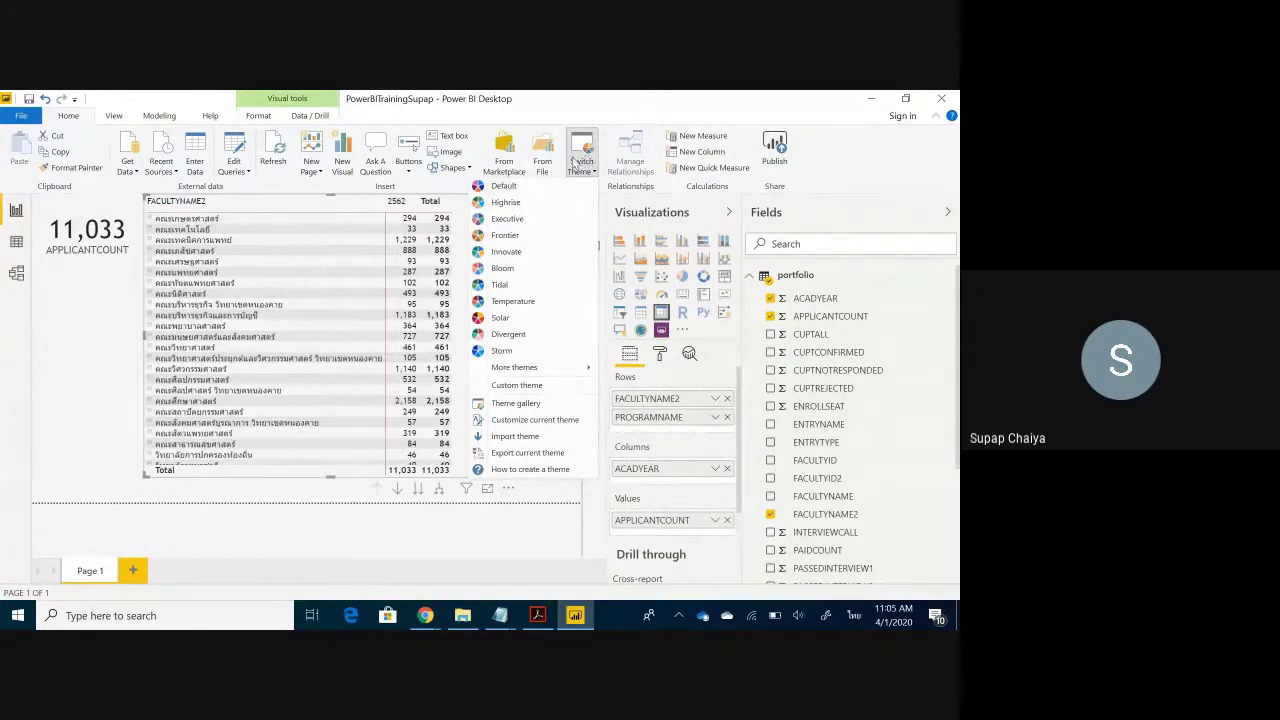
Export the current theme so a Save As dialog proposes Theme.json in the Example folder
left_click(570, 457)
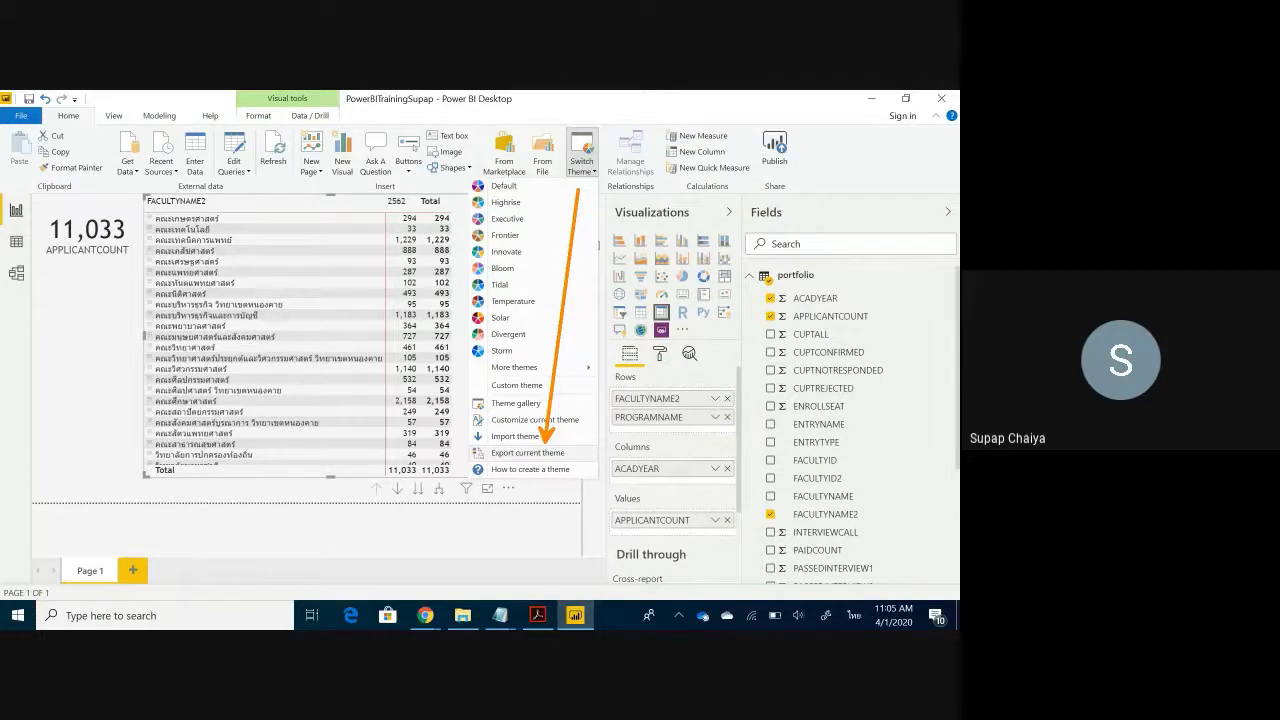
left_click(586, 165)
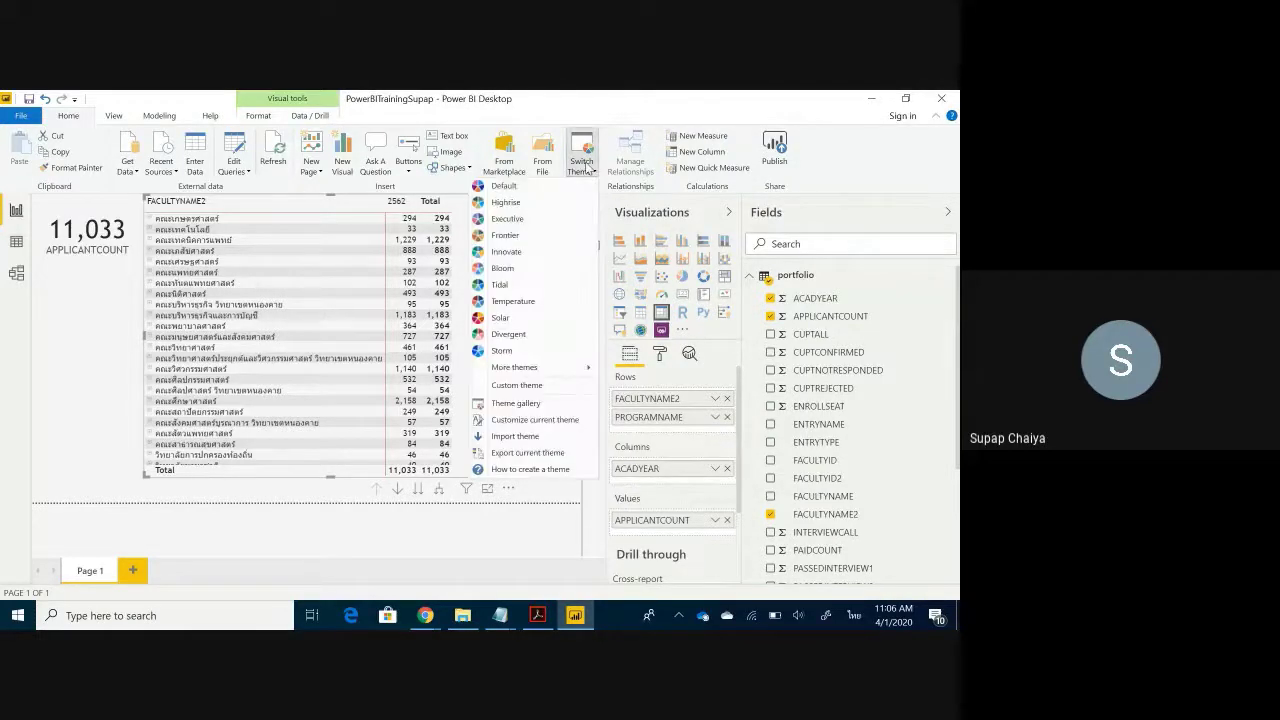
left_click(569, 462)
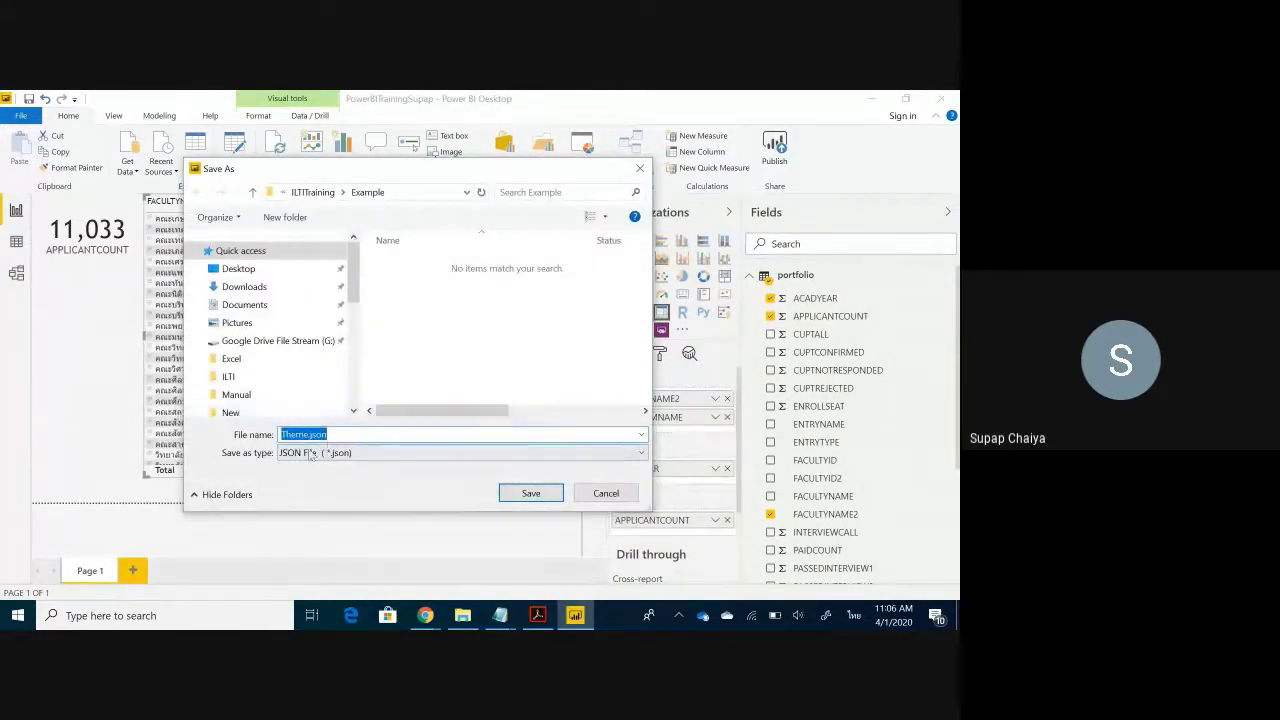
Cancel saving Theme.json and bring File Explorer forward on the Example folder
left_click(385, 434)
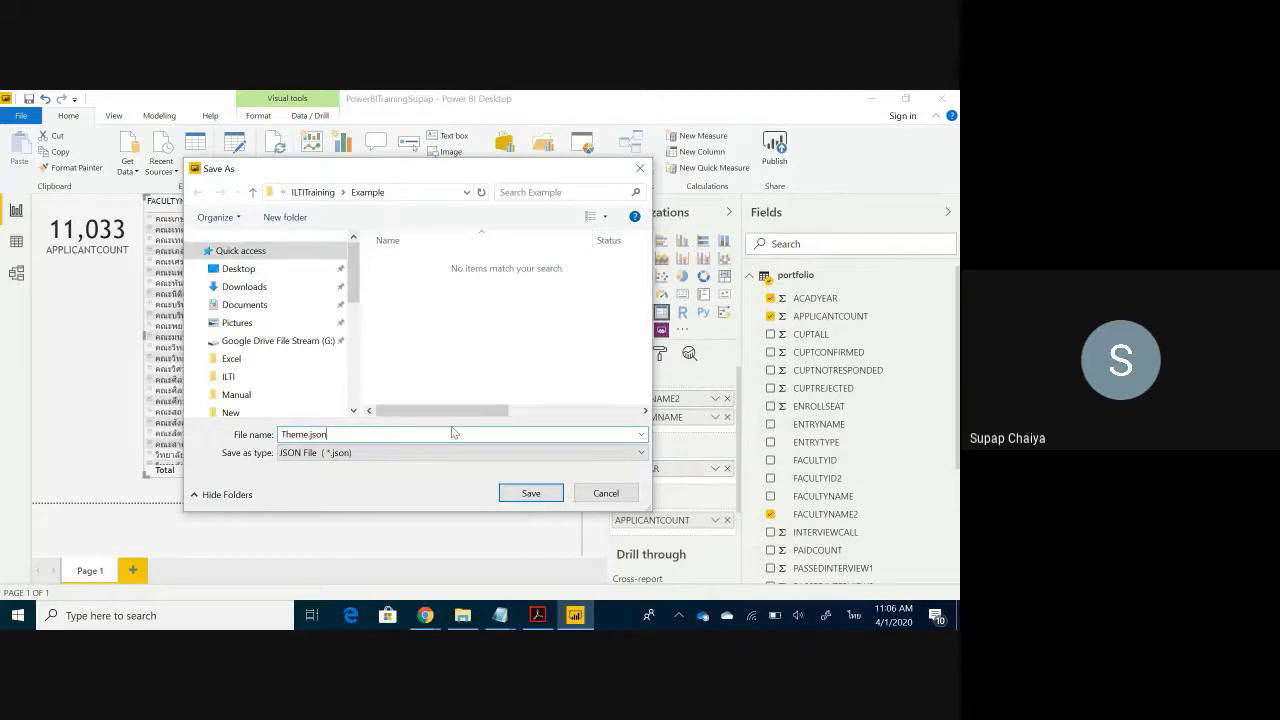
left_click(594, 495)
left_click(462, 615)
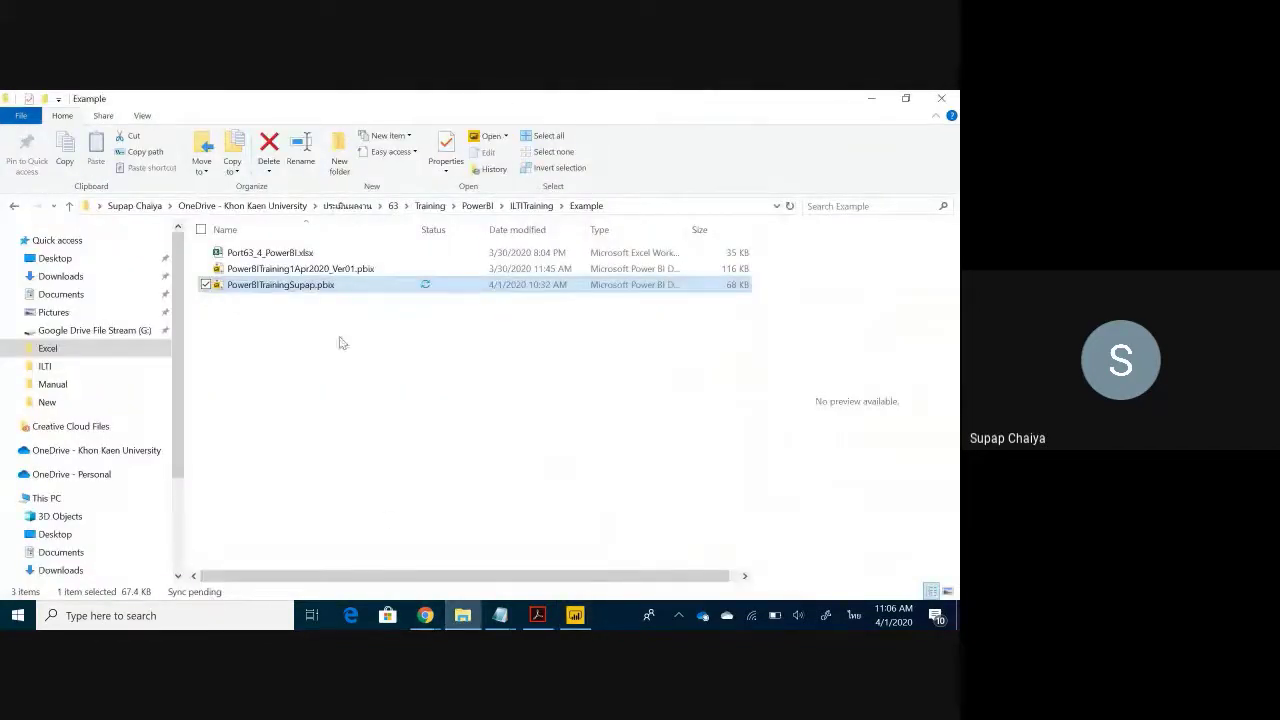
Browse from ILTITraining into the Theme folder and locate BigFontTheme.json
left_click(531, 205)
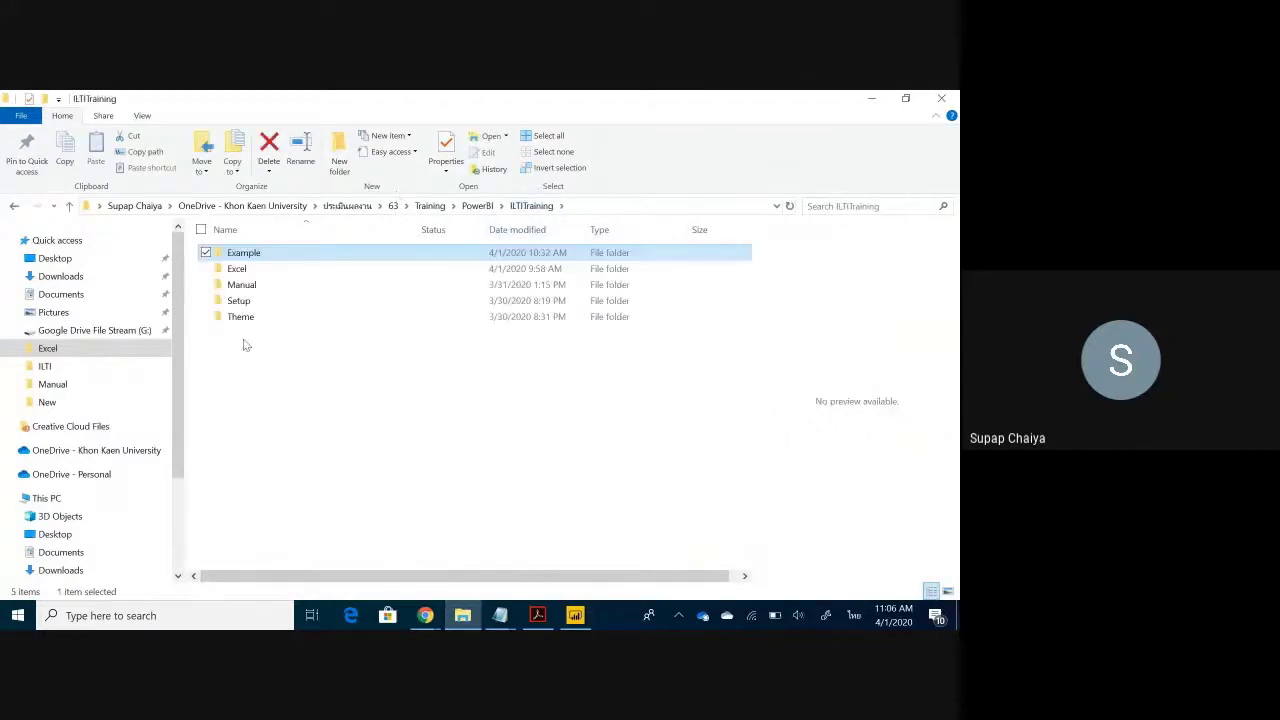
left_click(274, 290)
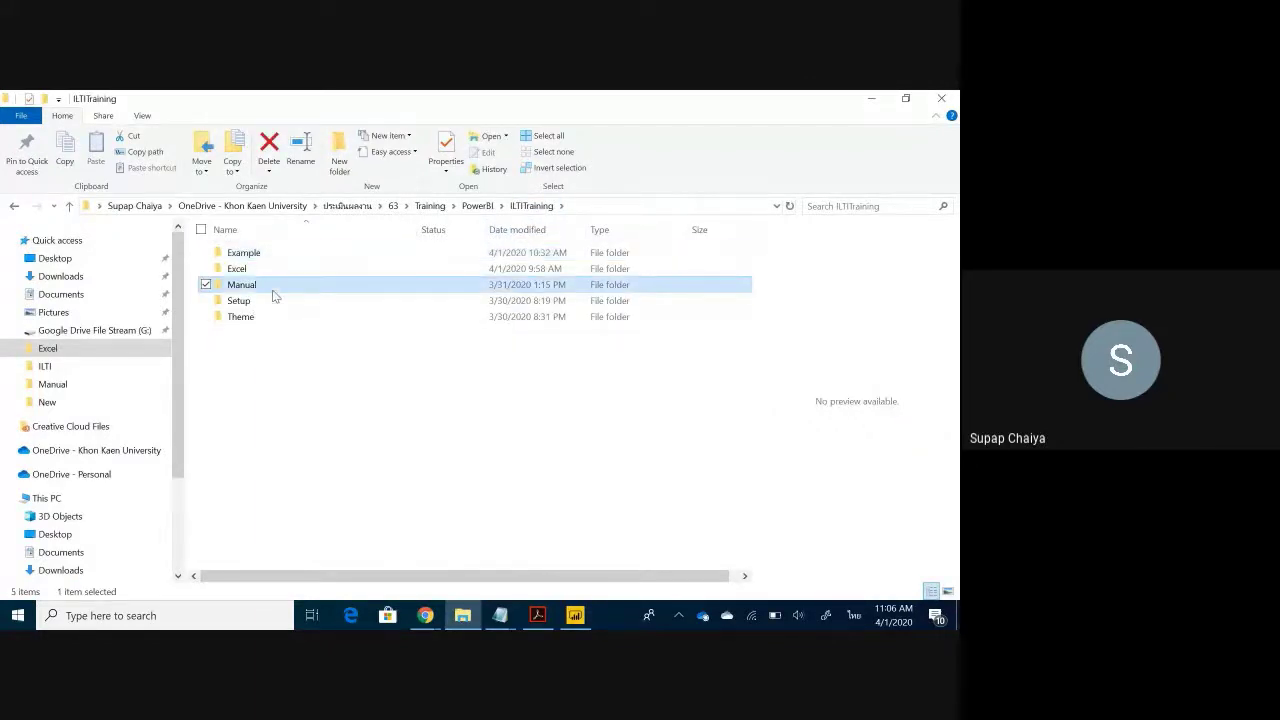
double_click(273, 289)
key("BackSpace")
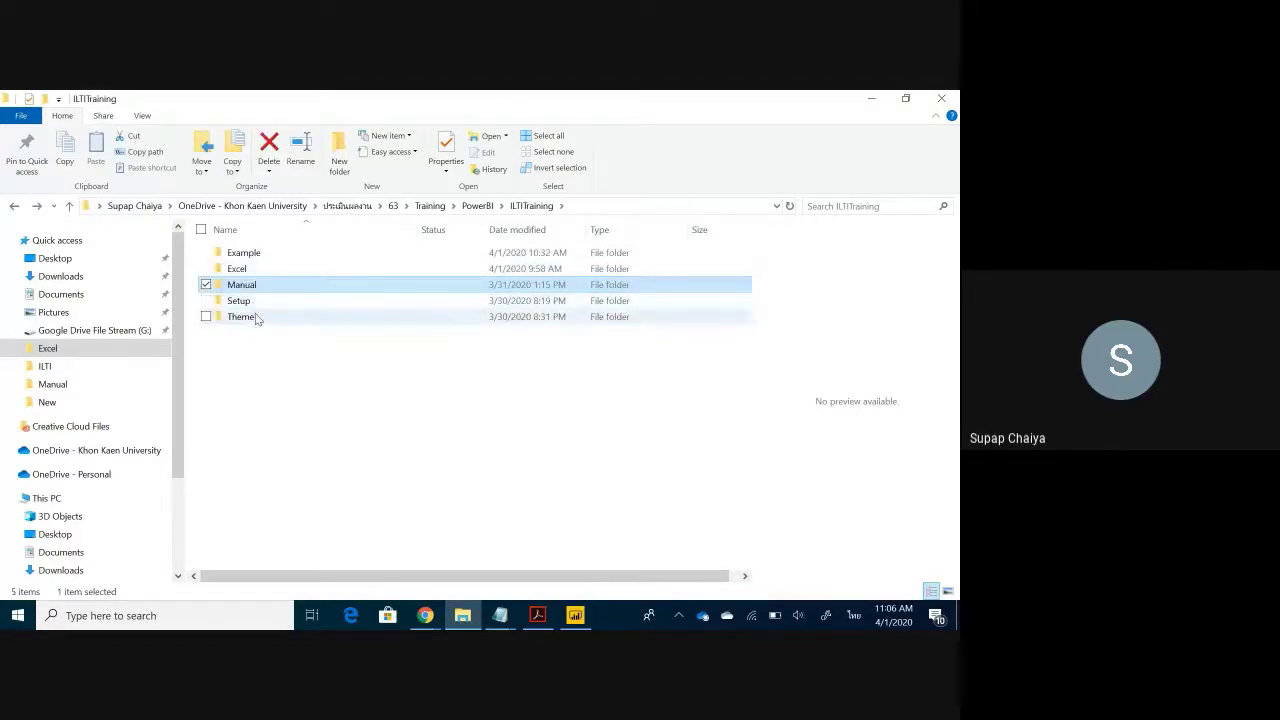
left_click(246, 316)
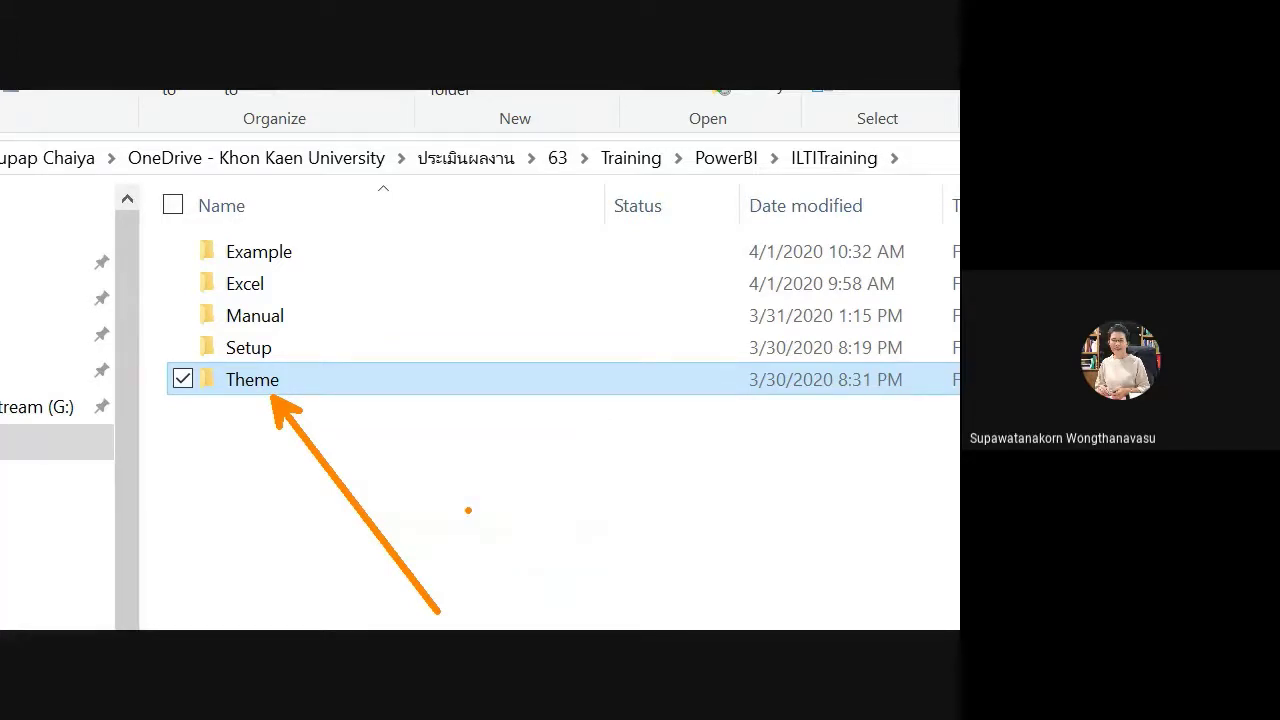
double_click(274, 318)
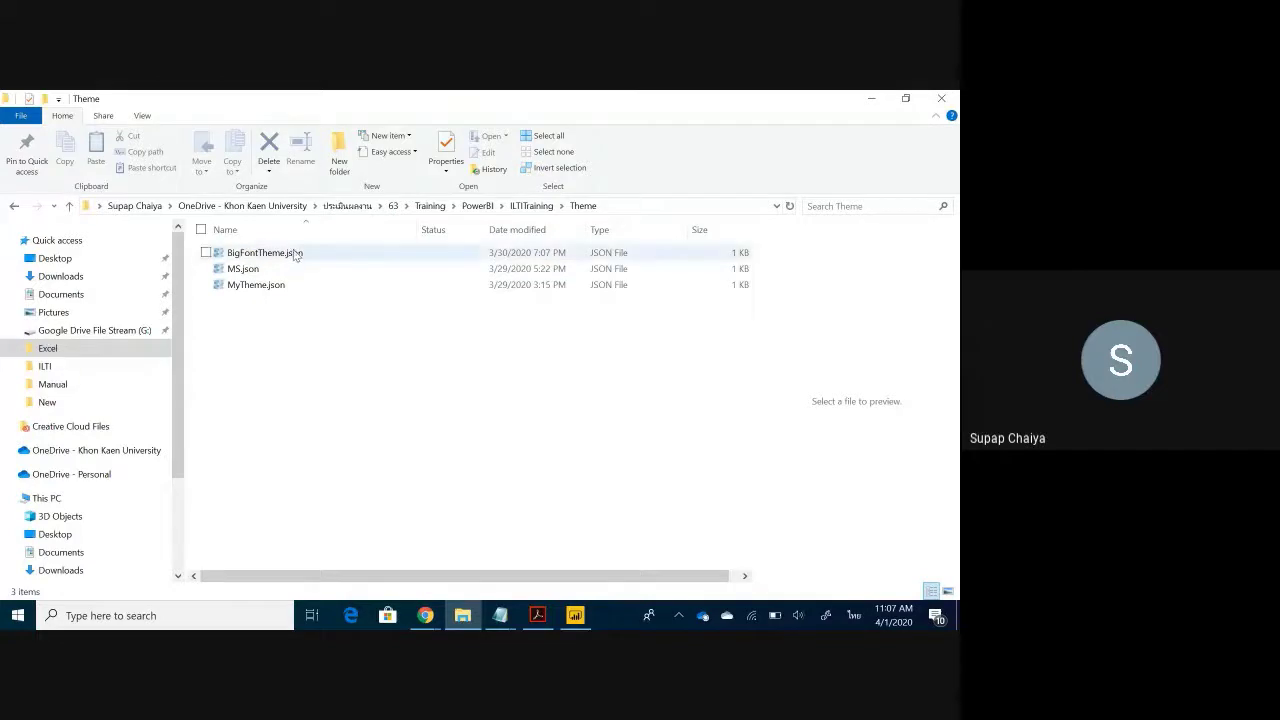
left_click(265, 257)
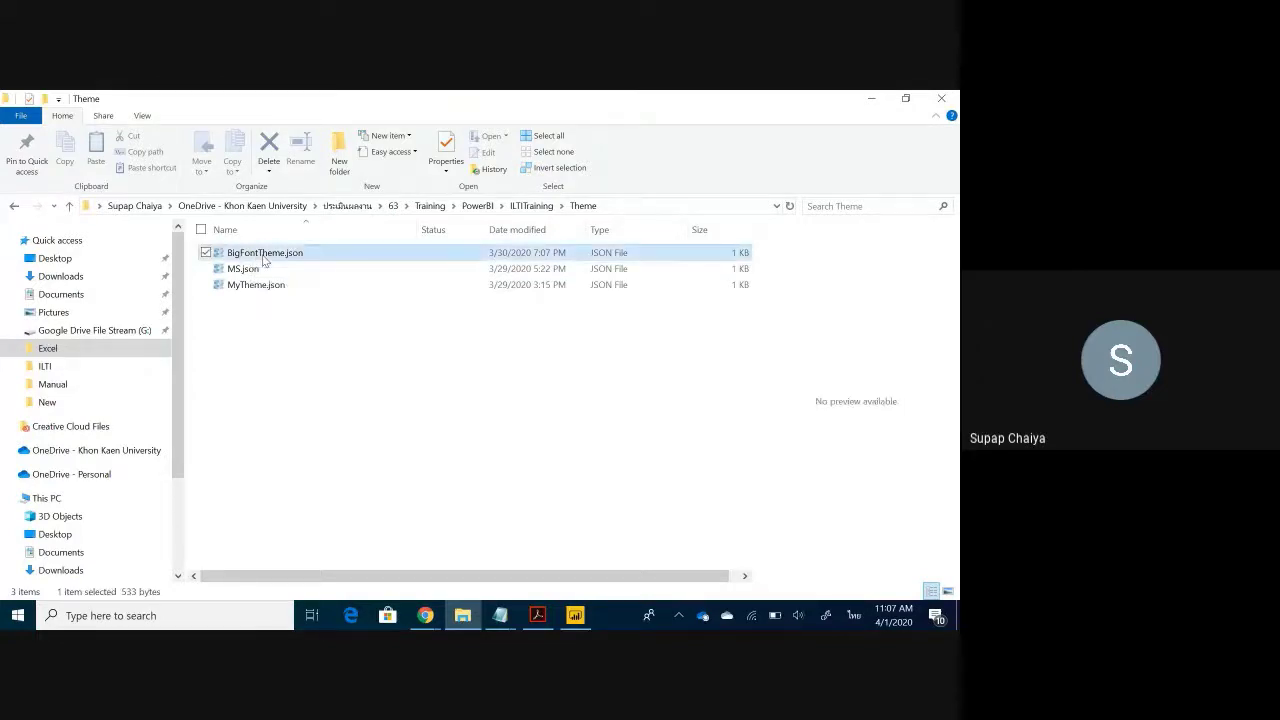
right_click(264, 258)
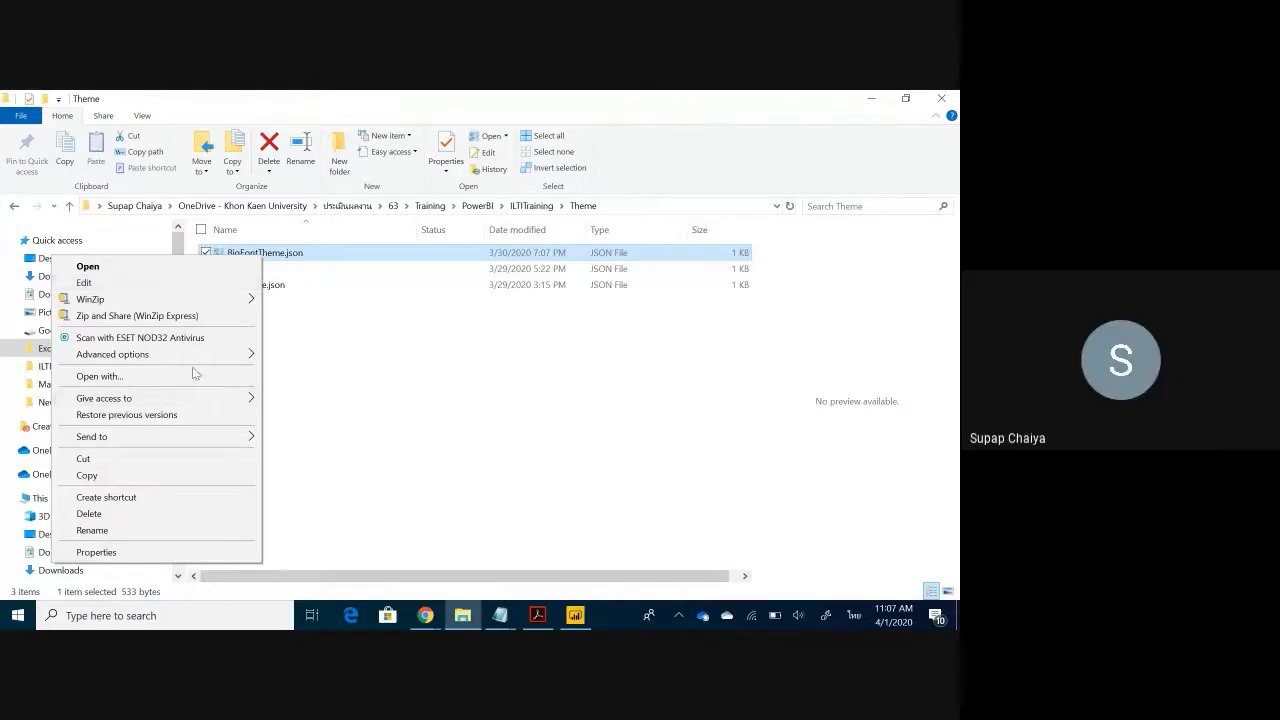
left_click(525, 458)
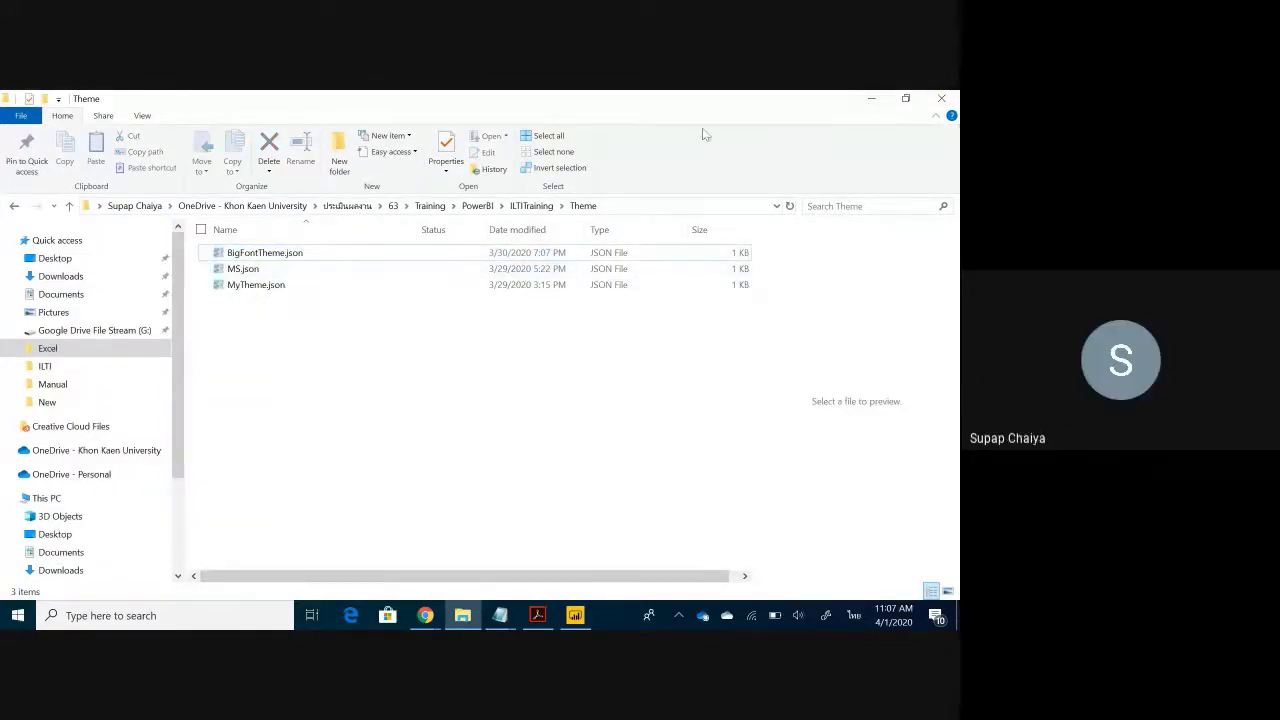
In Power BI, deselect the matrix, point out Import theme in the theme list, then switch to Chrome
left_click(575, 615)
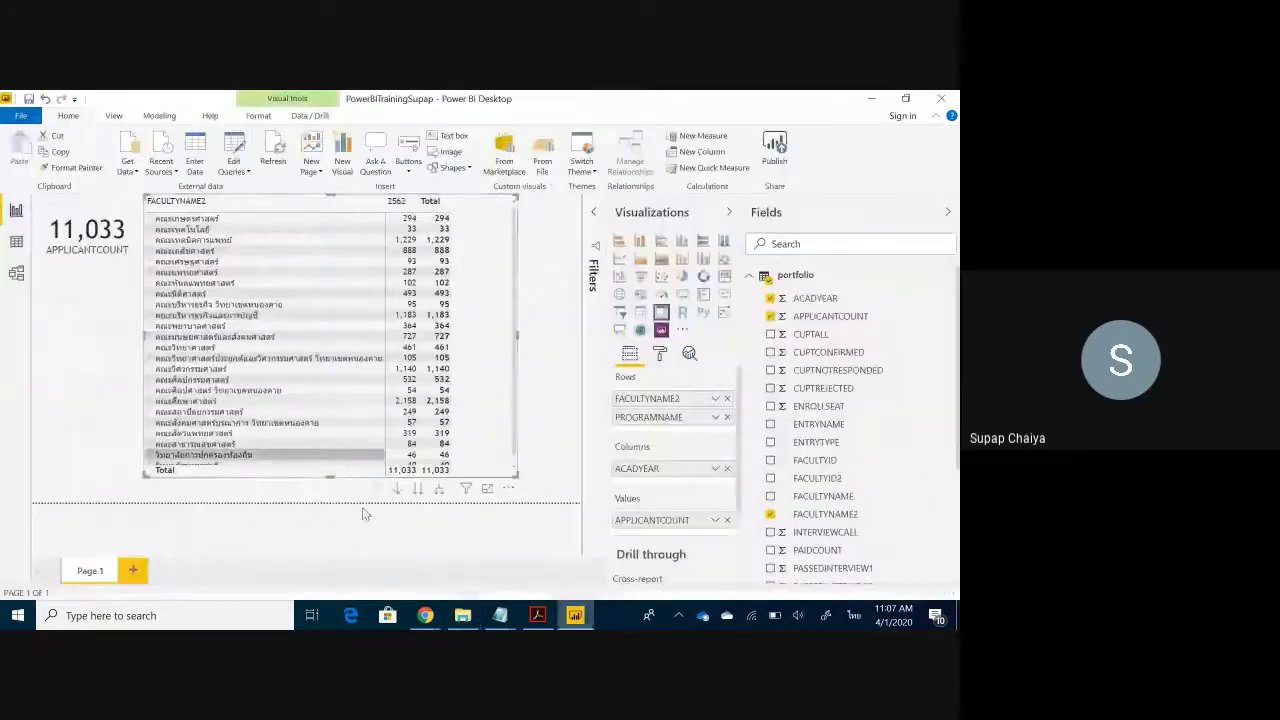
left_click(541, 425)
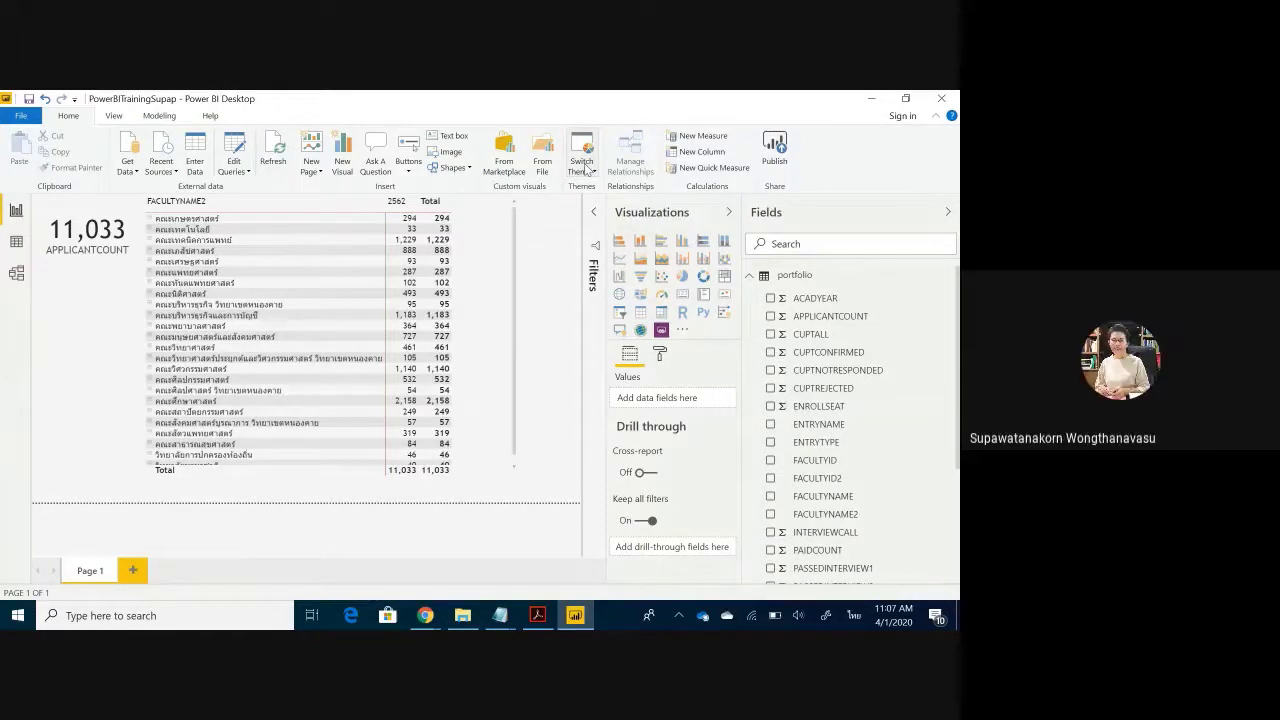
left_click(586, 170)
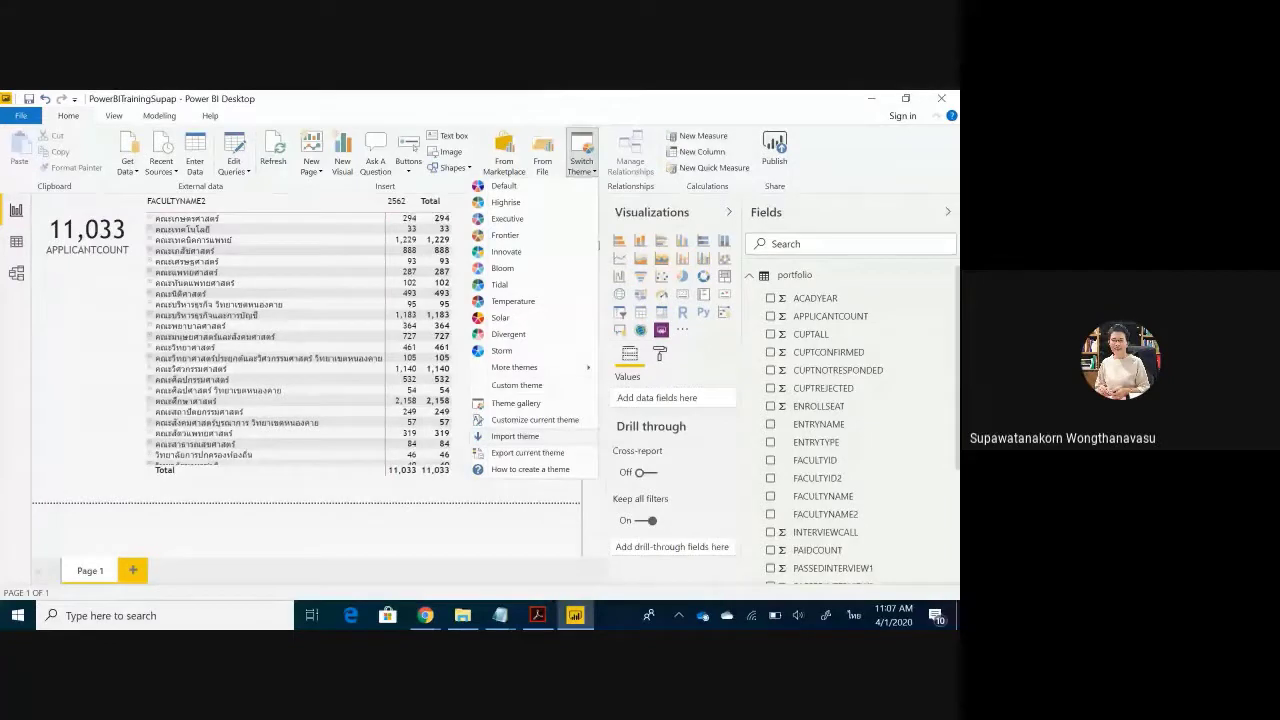
left_click_drag(538, 434, 573, 304)
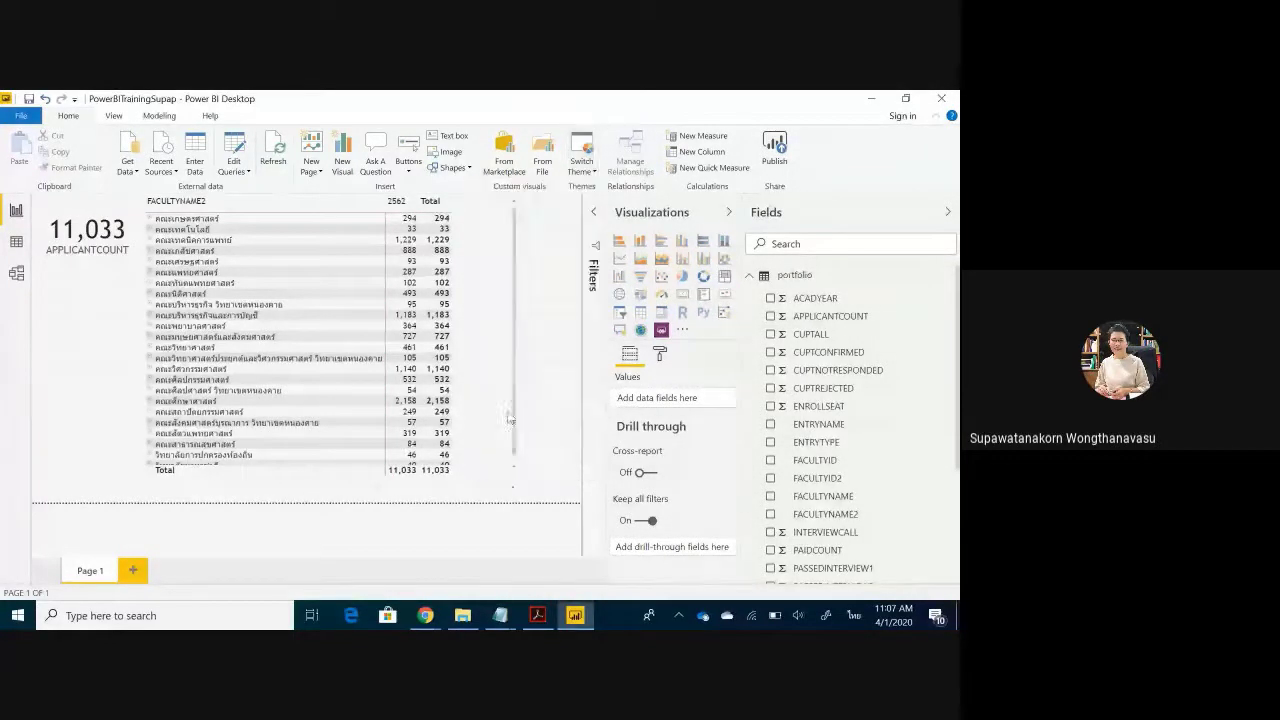
left_click(590, 172)
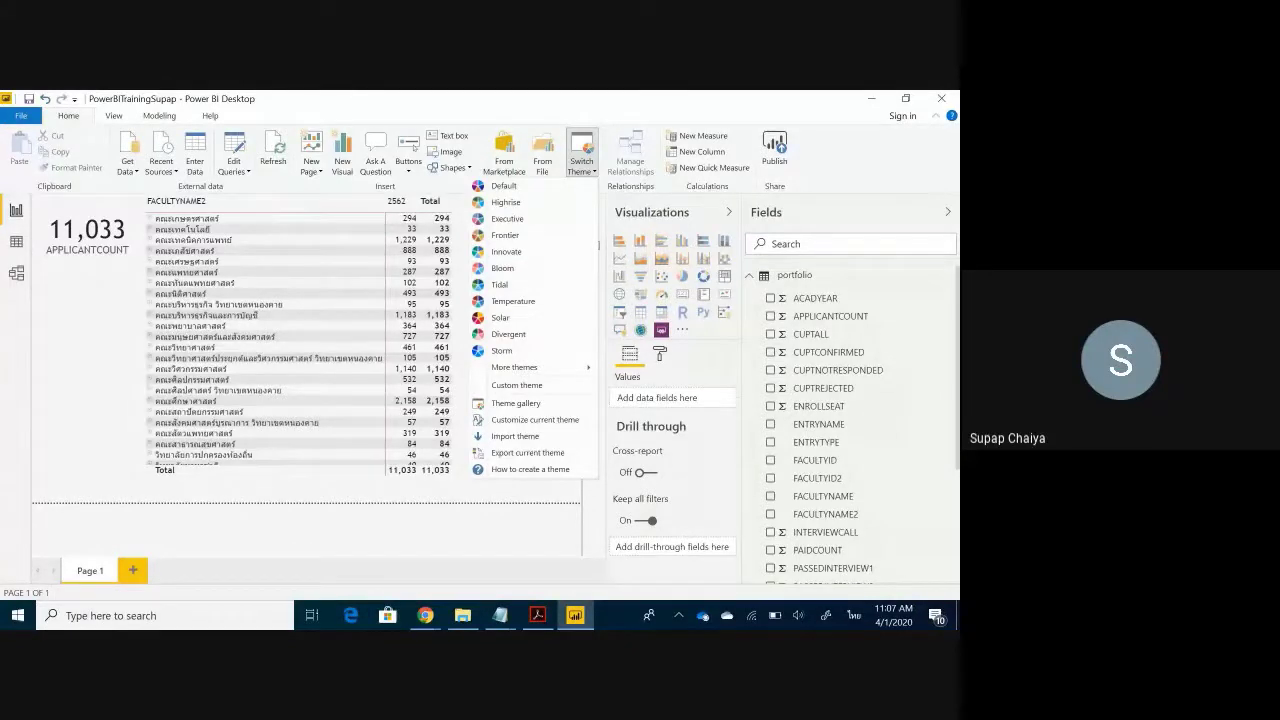
left_click(426, 615)
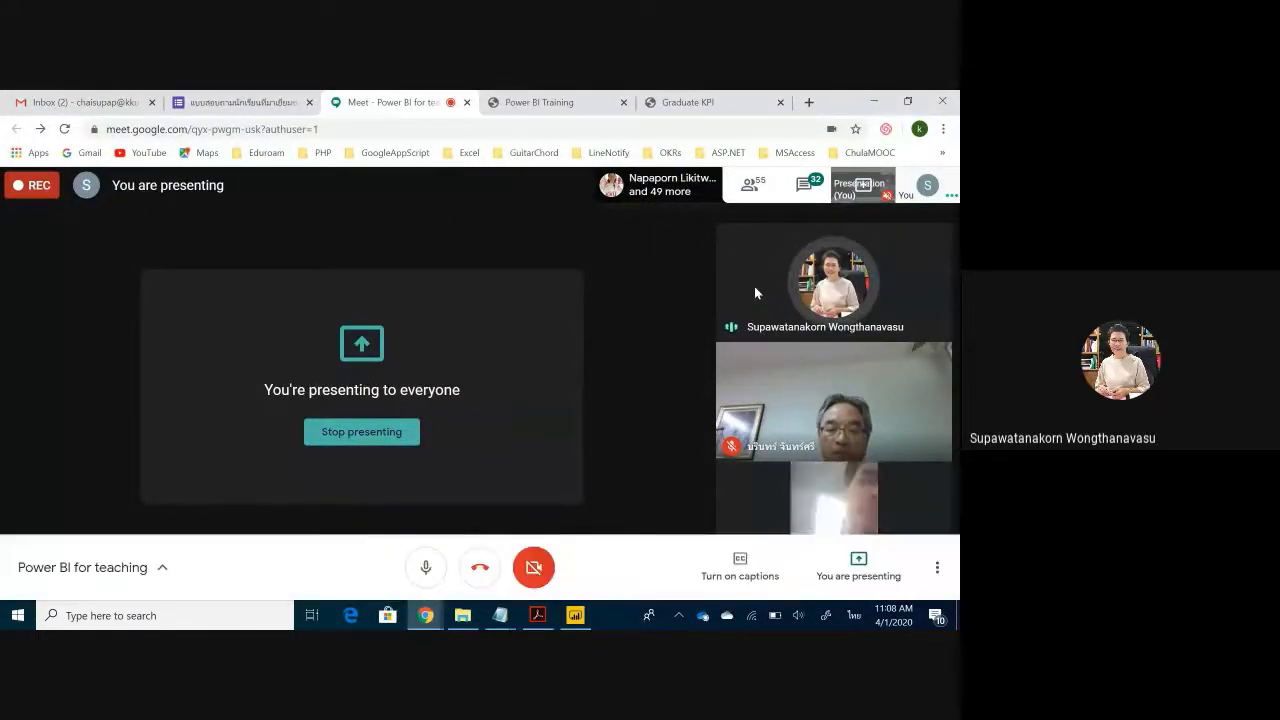
Put the Meet call full screen, then Alt+Tab back to Power BI Desktop
key("F11")
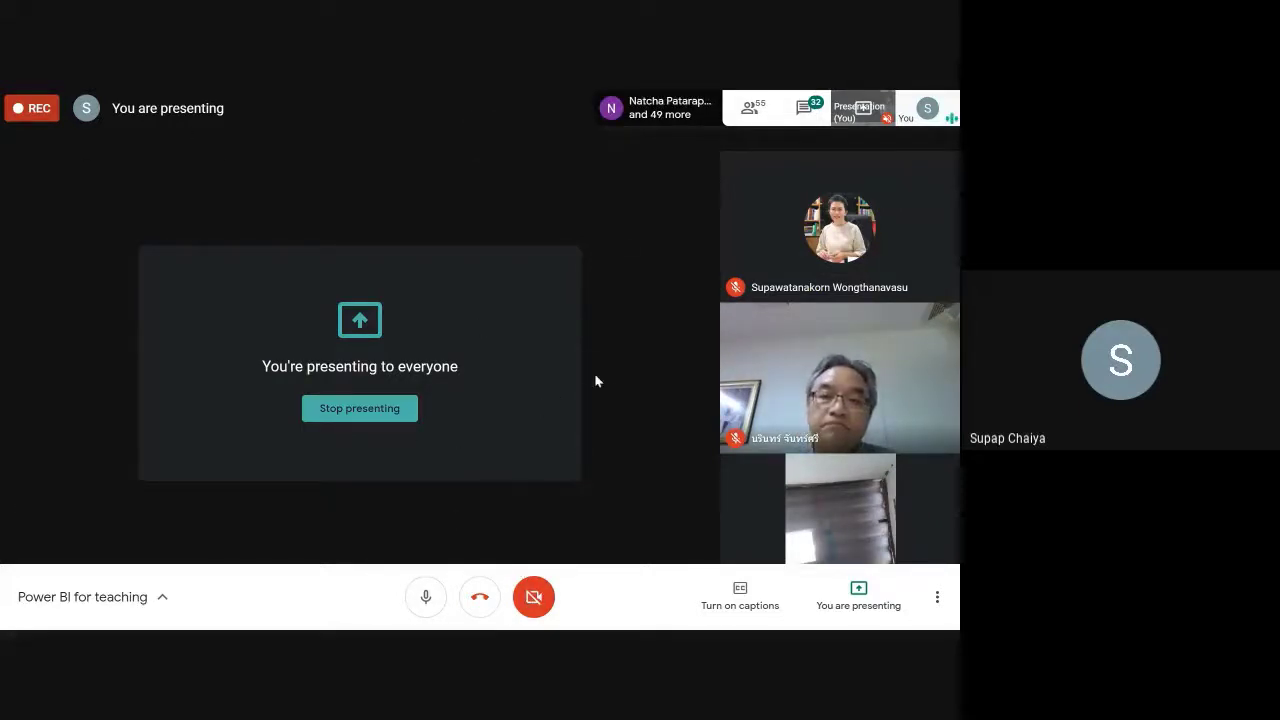
key("alt+Tab")
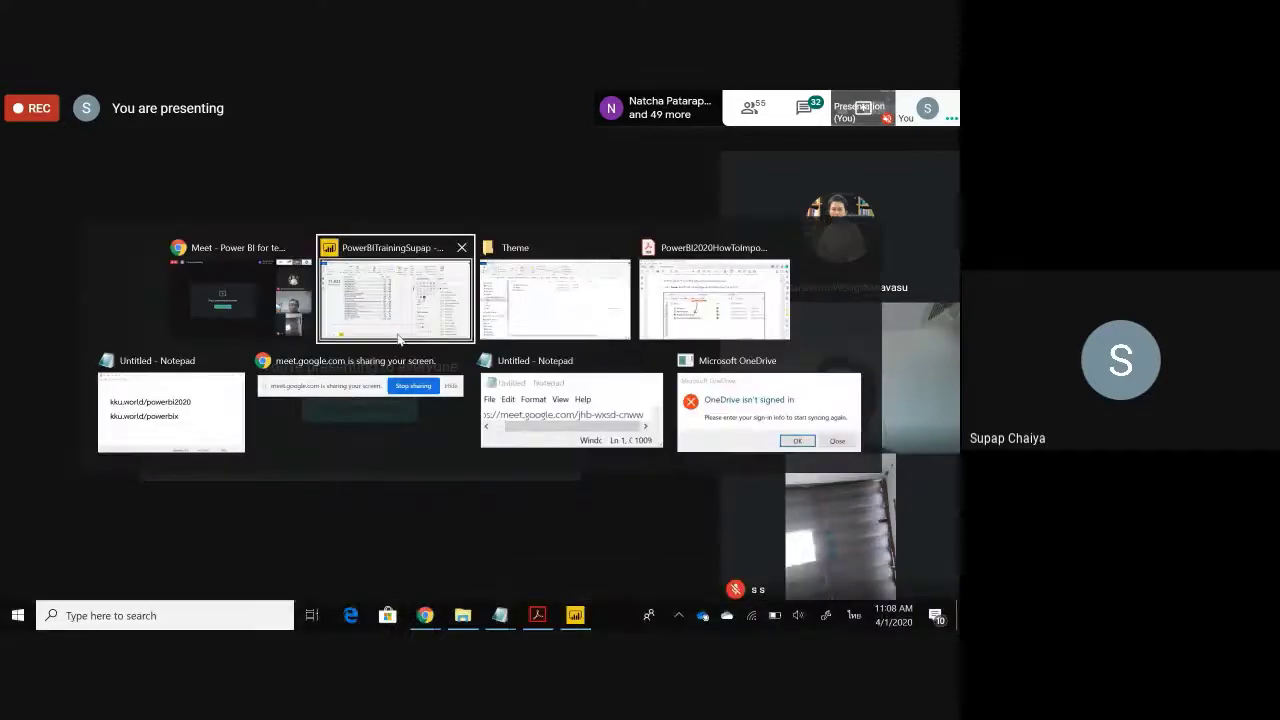
key("alt+Tab")
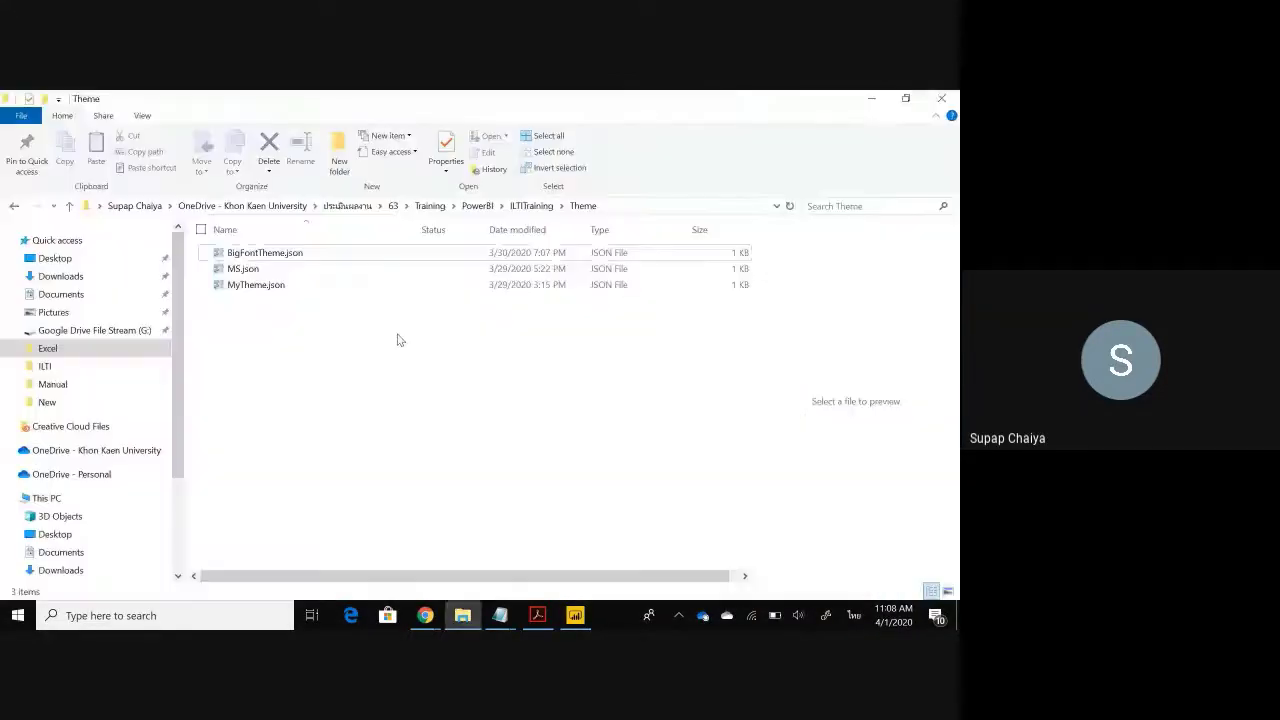
key("alt+Tab")
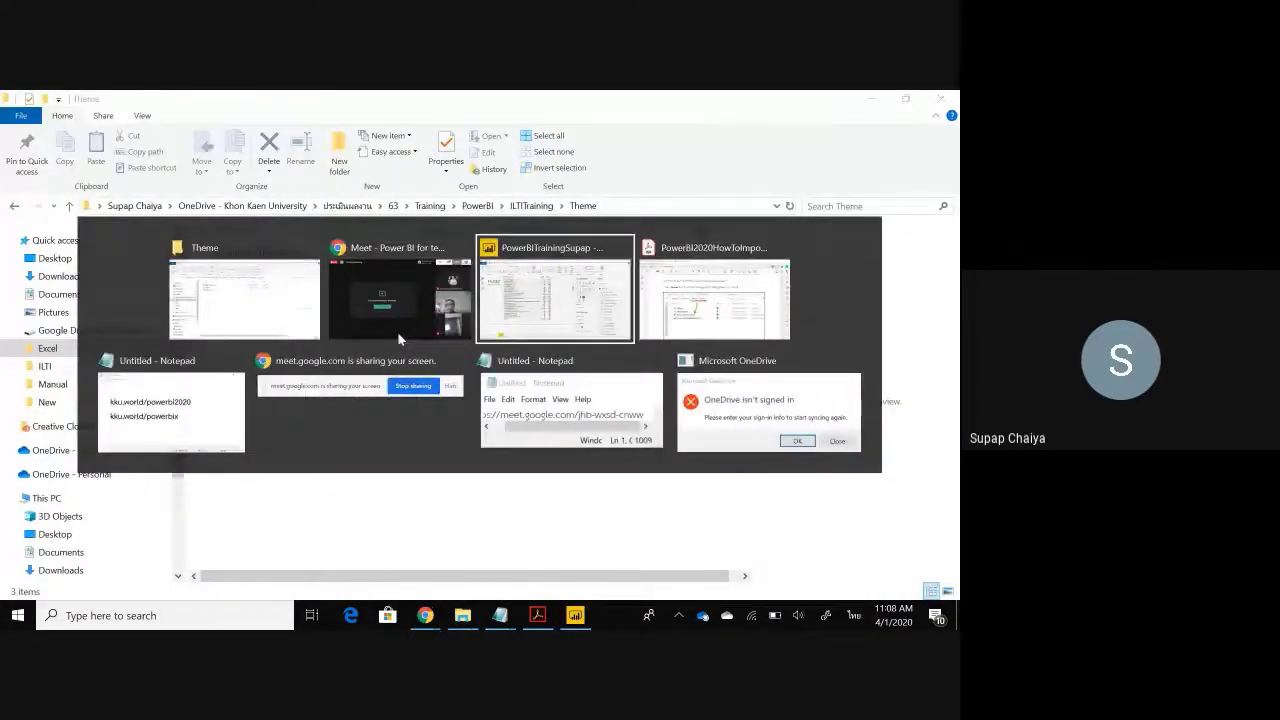
left_click(542, 340)
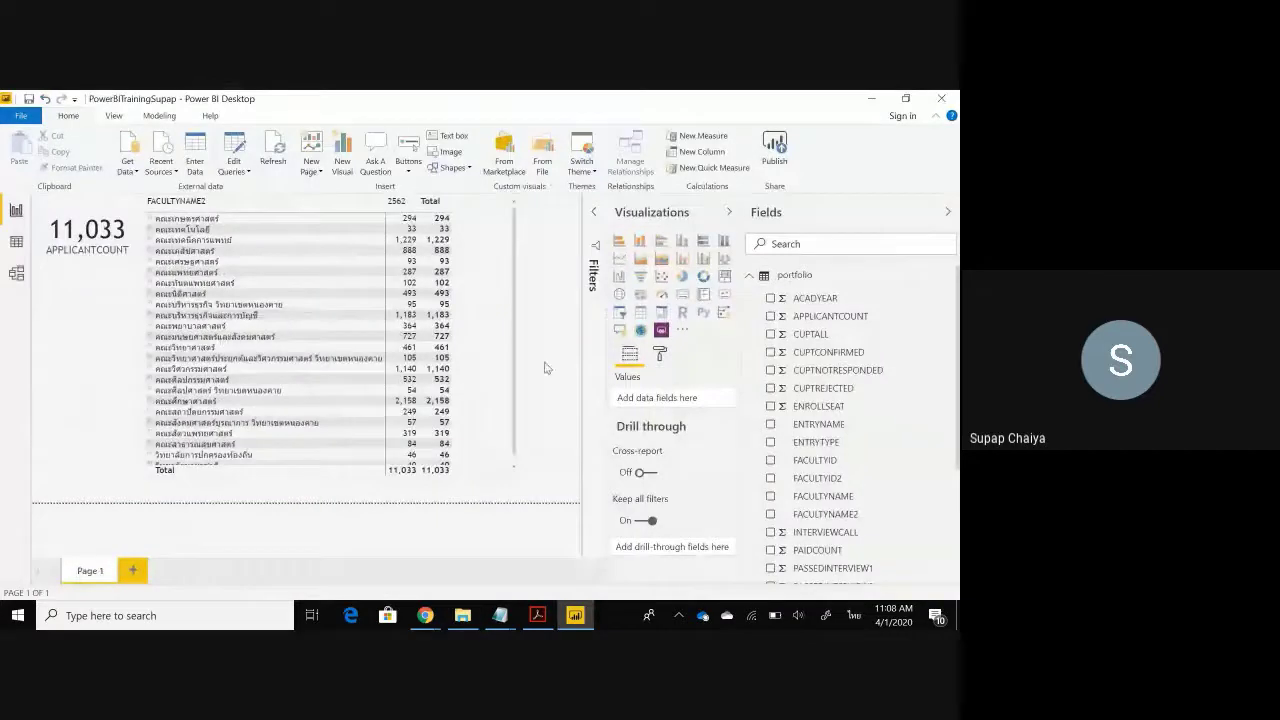
Import BigFontTheme.json from ILTITraining\Theme and close the success message
left_click(590, 166)
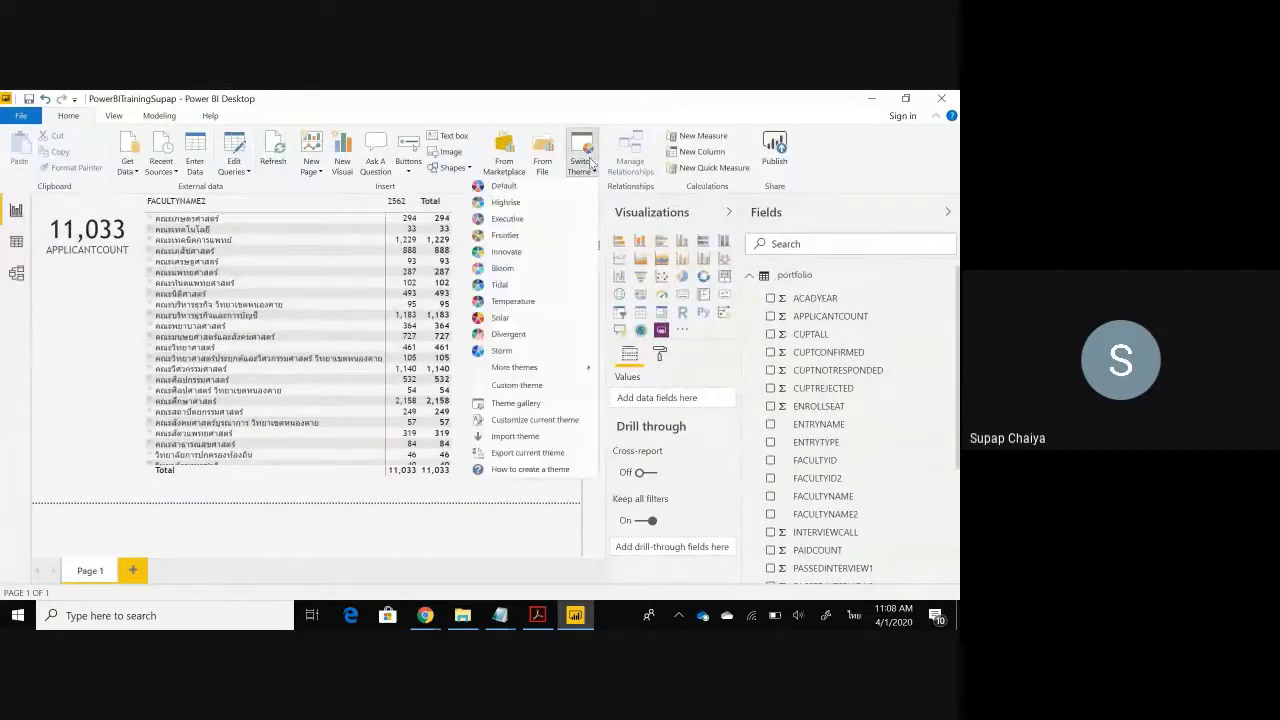
left_click(550, 438)
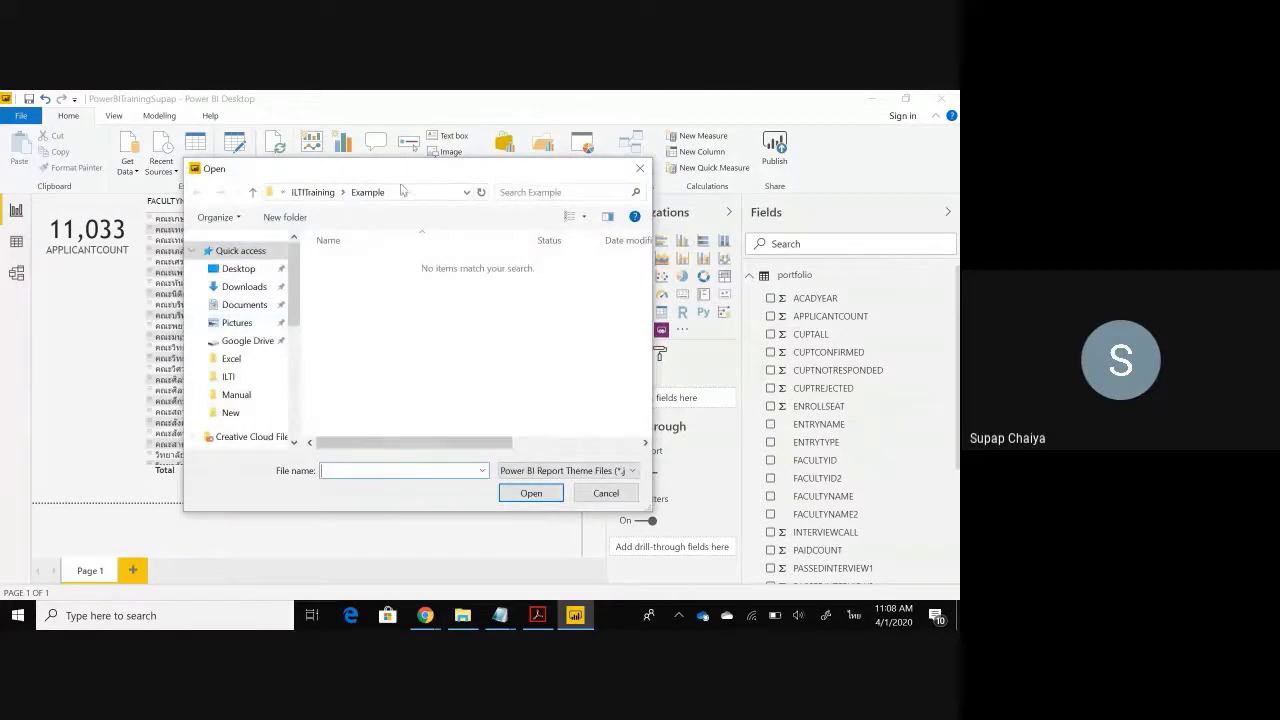
left_click(318, 194)
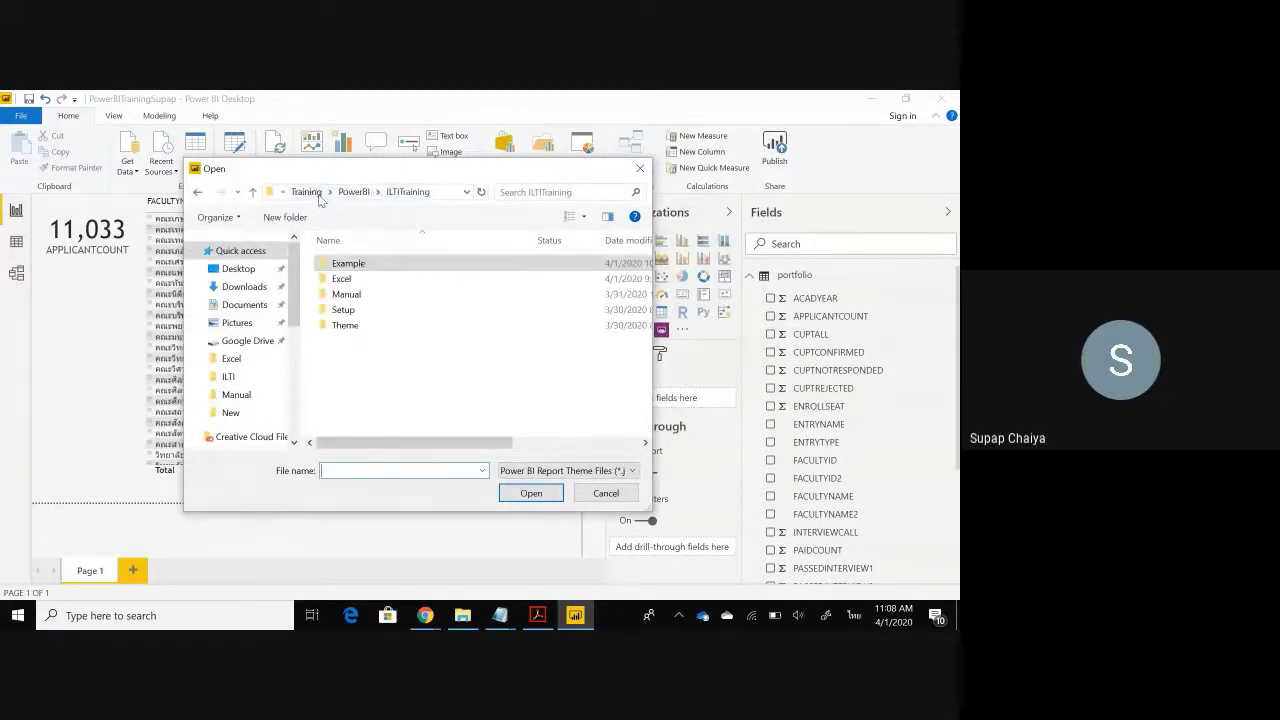
double_click(340, 326)
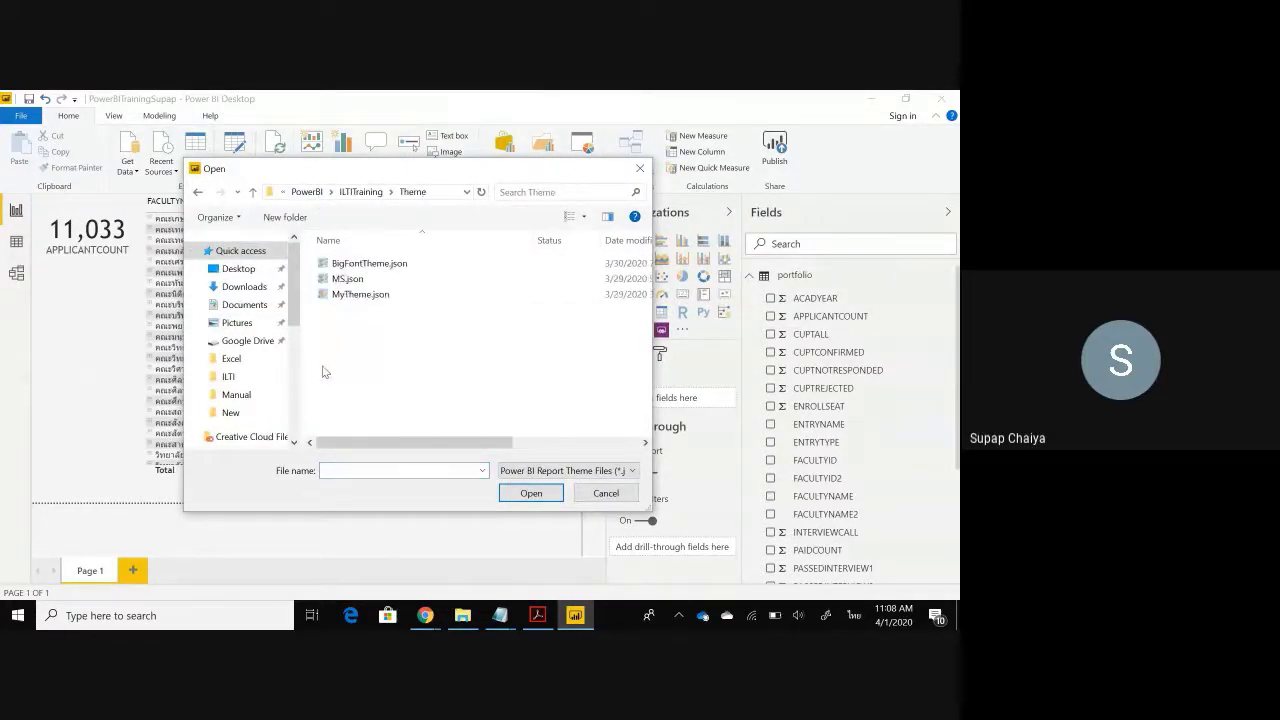
left_click(372, 266)
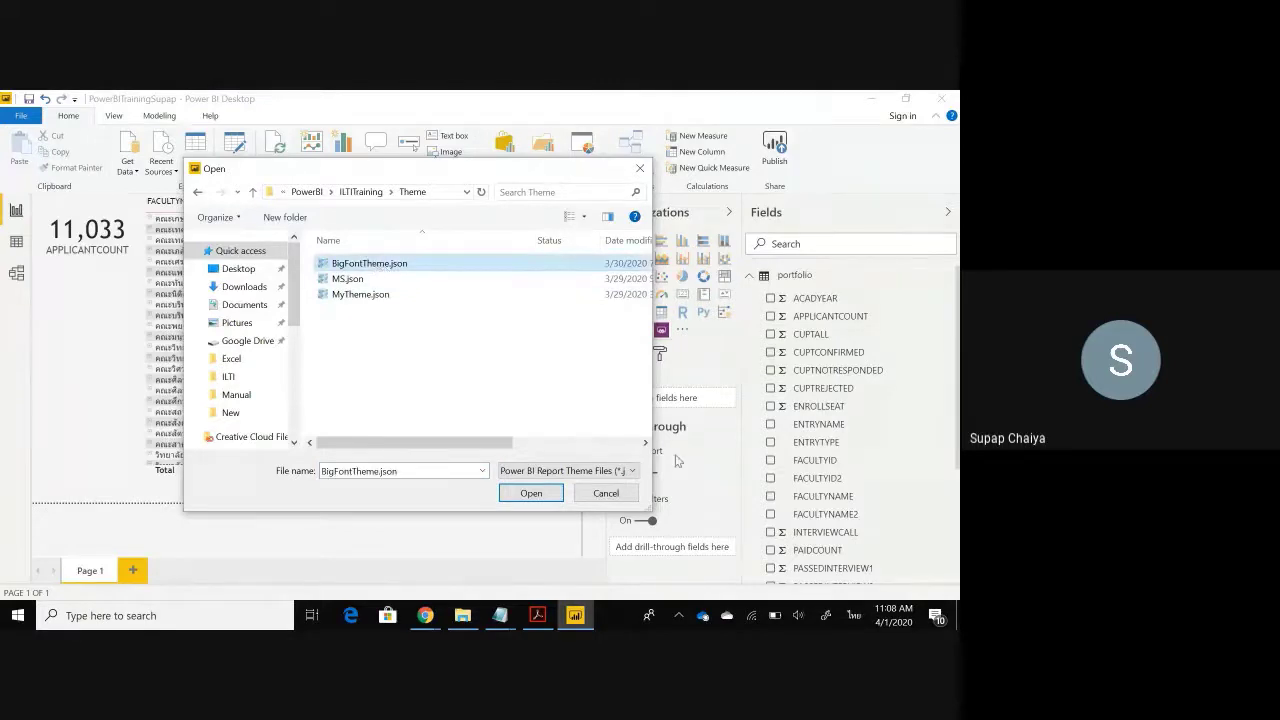
left_click(532, 496)
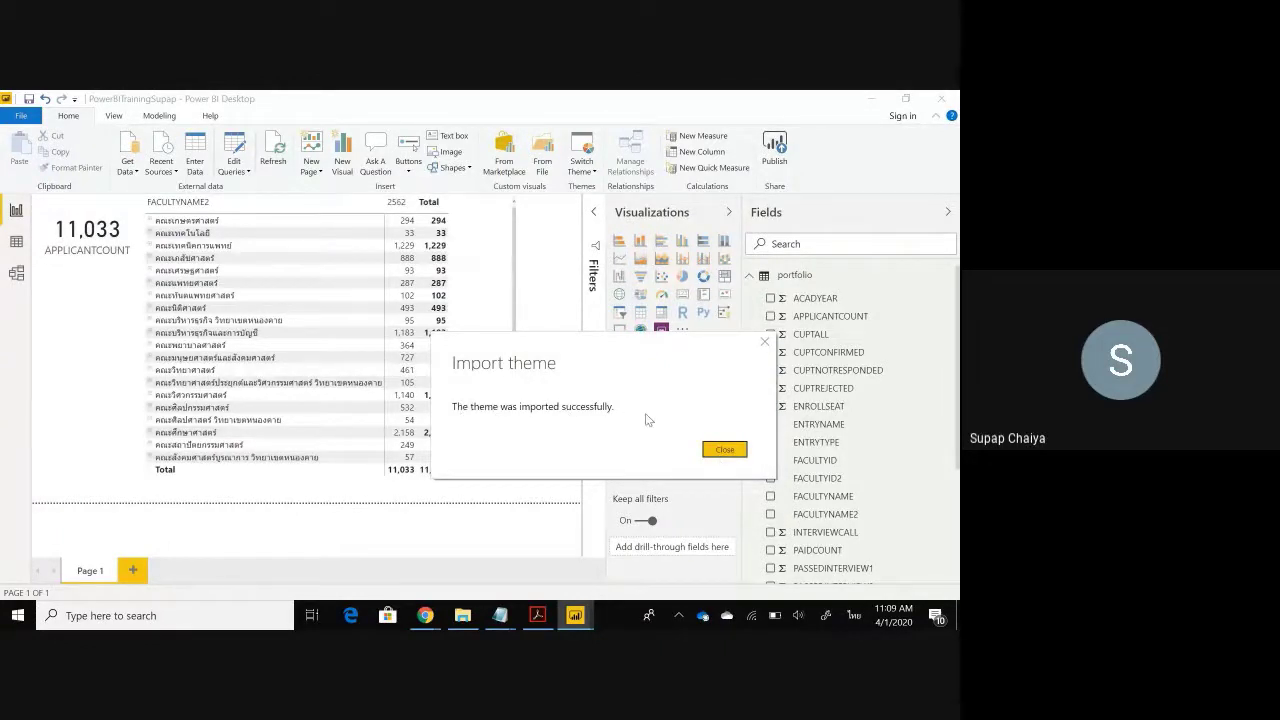
left_click(727, 453)
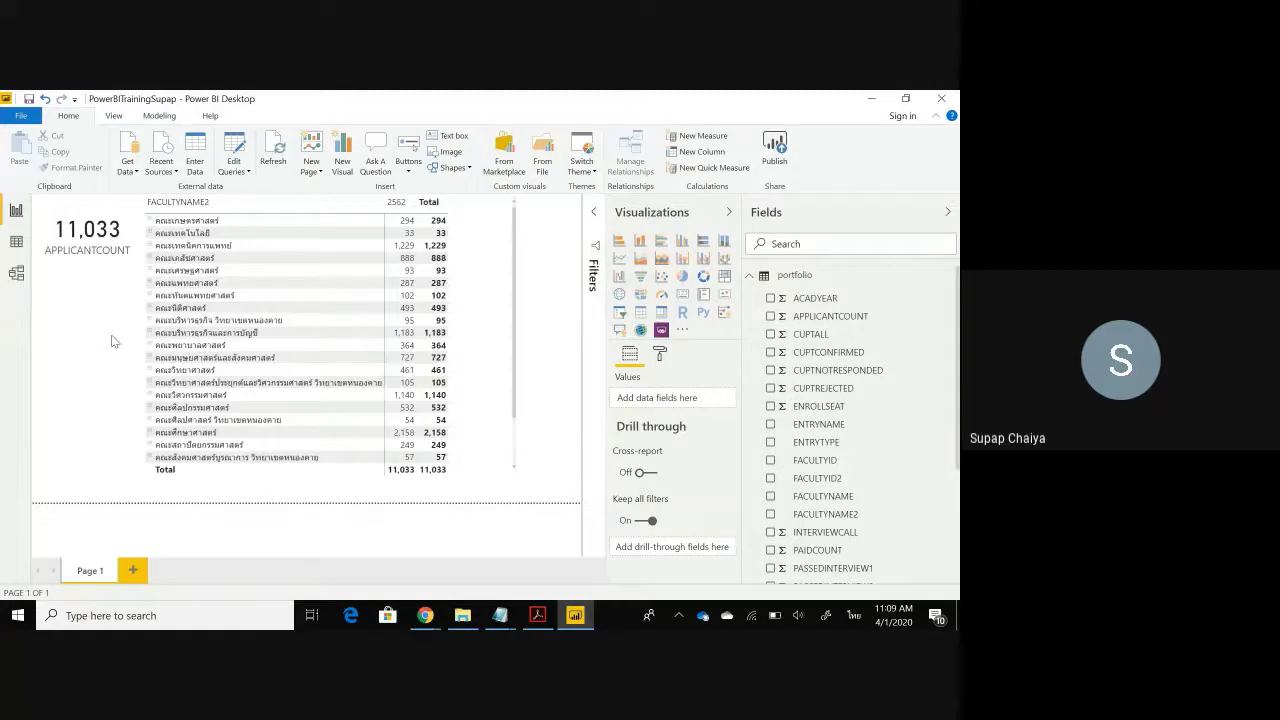
Select the matrix that breaks APPLICANTCOUNT down by FACULTYNAME2 and PROGRAMNAME for ACADYEAR 2562
left_click(483, 238)
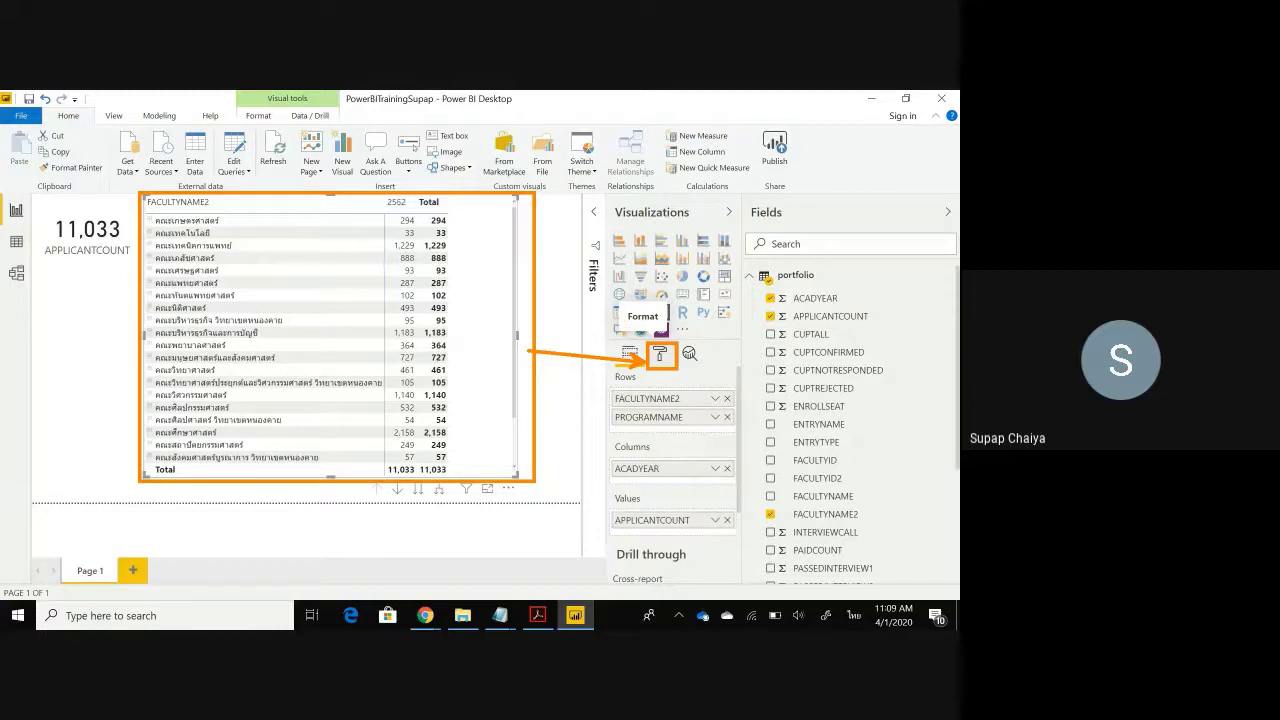
Filter the matrix's Format pane settings with the search term 'size'
left_click(661, 355)
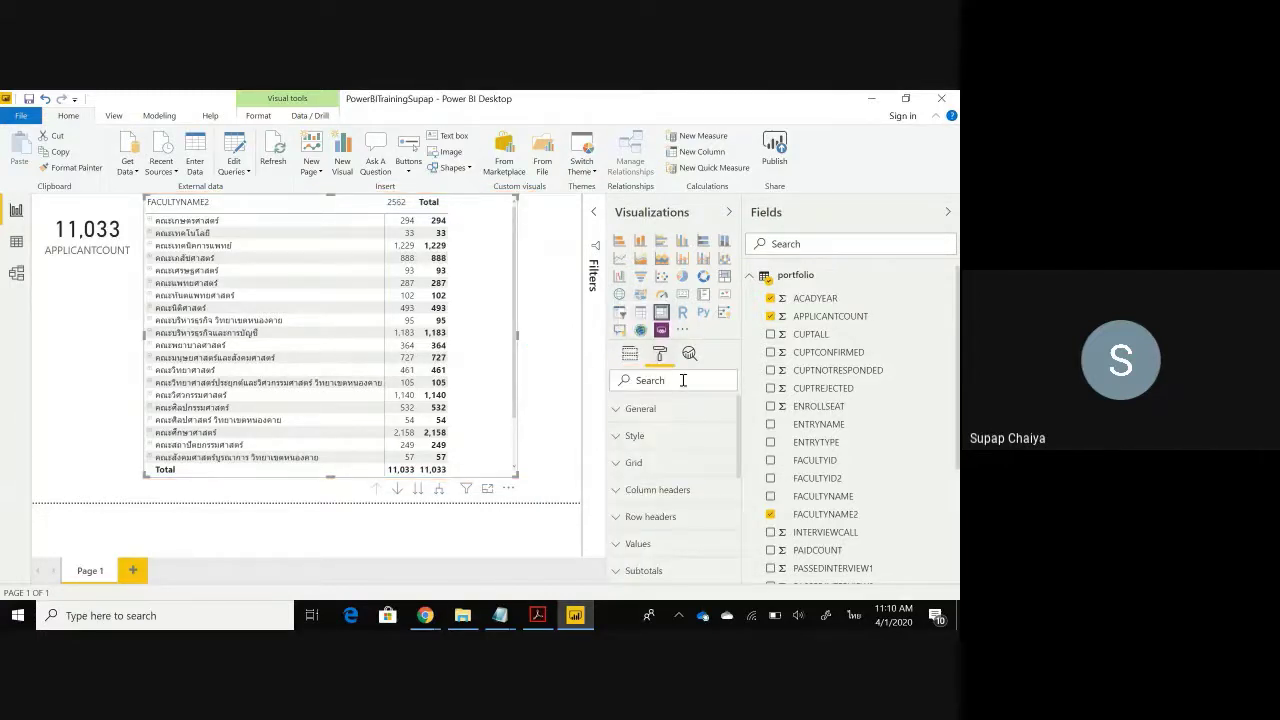
left_click(684, 380)
type("size")
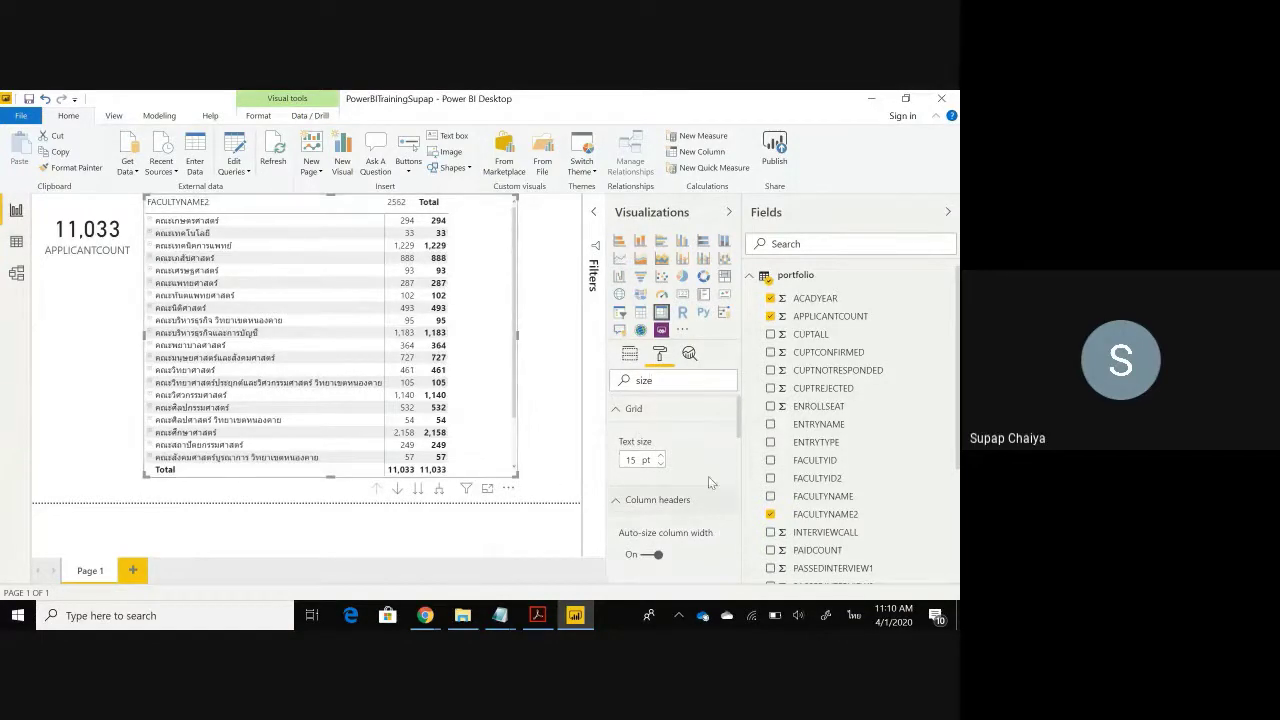
Review the Text size fields, confirming grid, headers, values and totals are all 15 pt
scroll(705, 472, "down", 2)
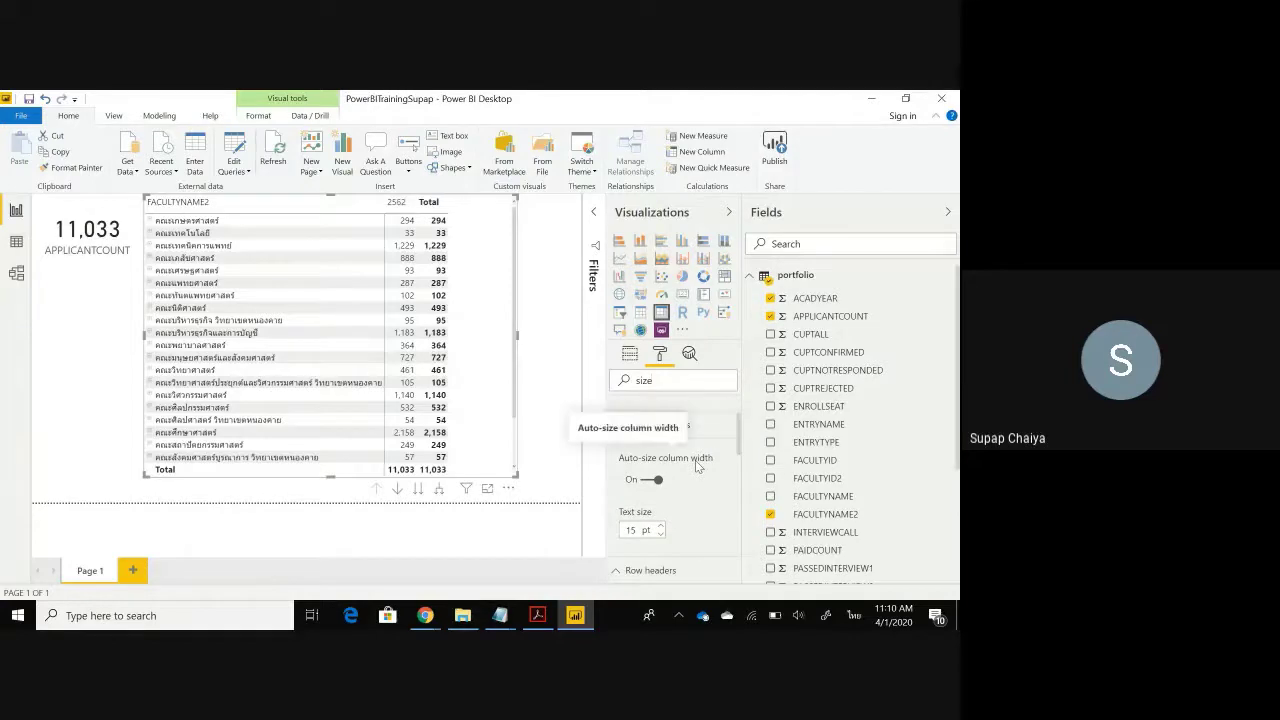
scroll(697, 468, "down", 3)
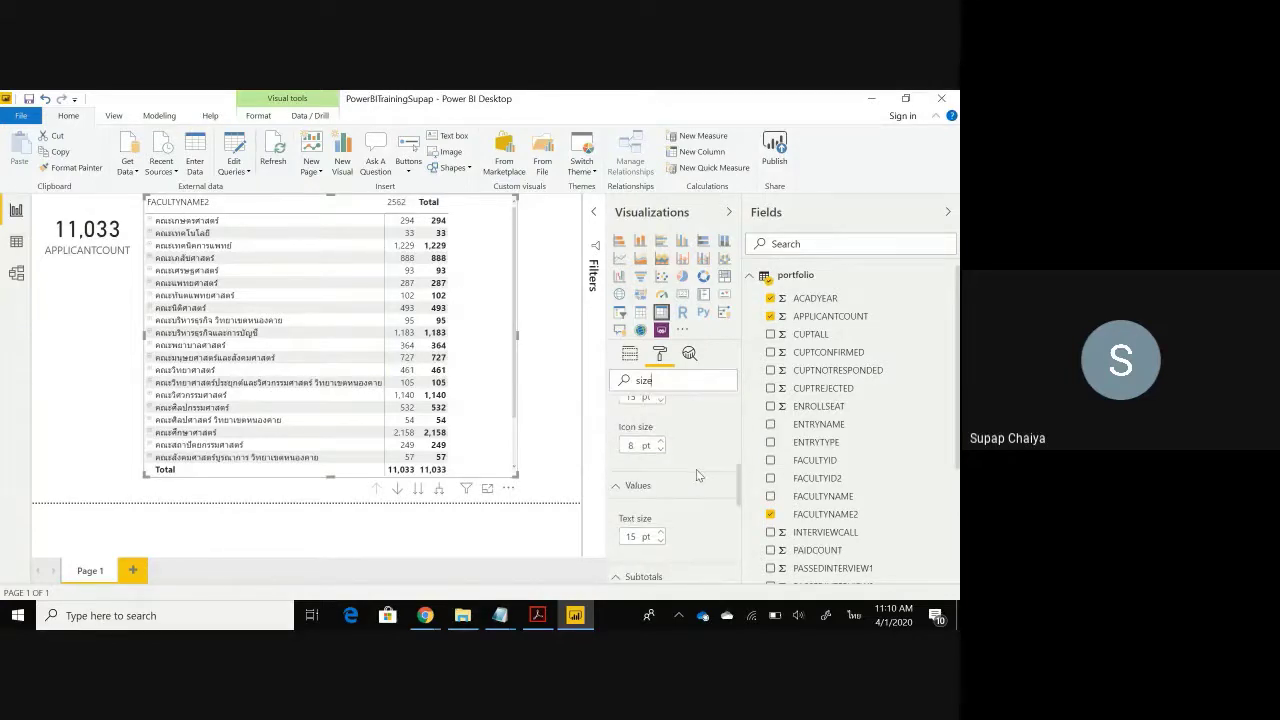
scroll(697, 475, "down", 2)
scroll(697, 475, "down", 2)
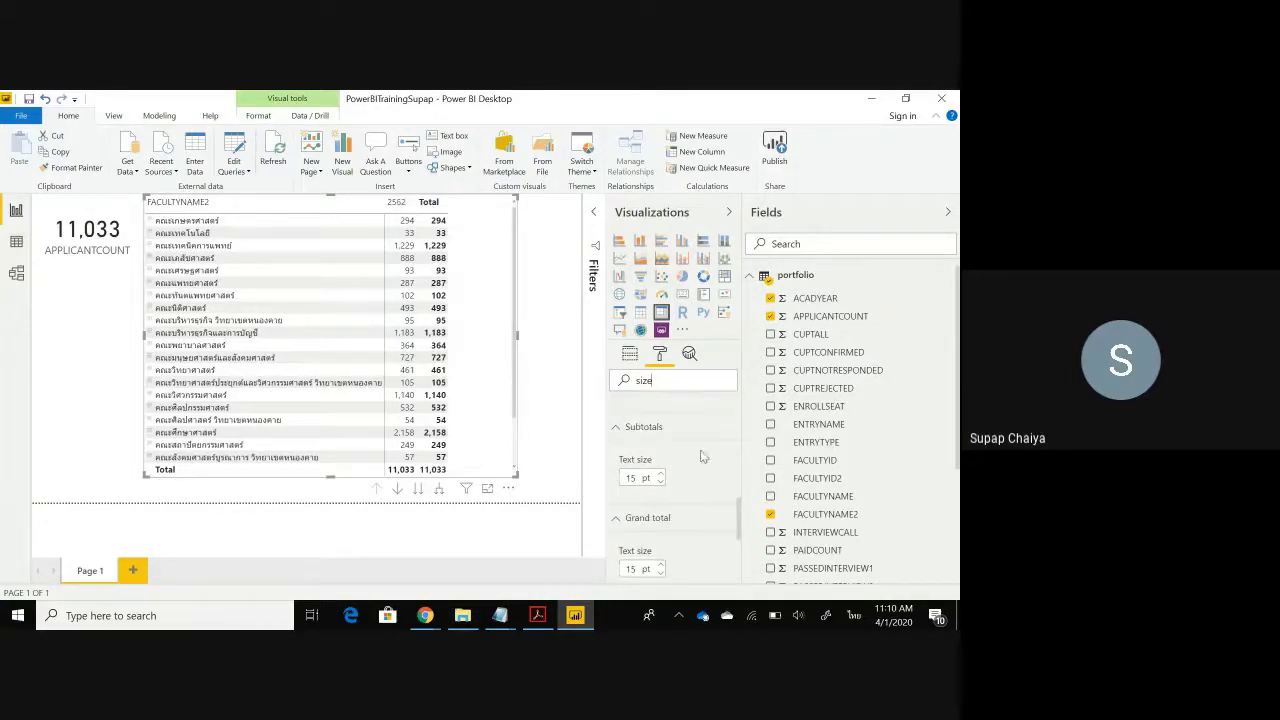
scroll(715, 477, "down", 2)
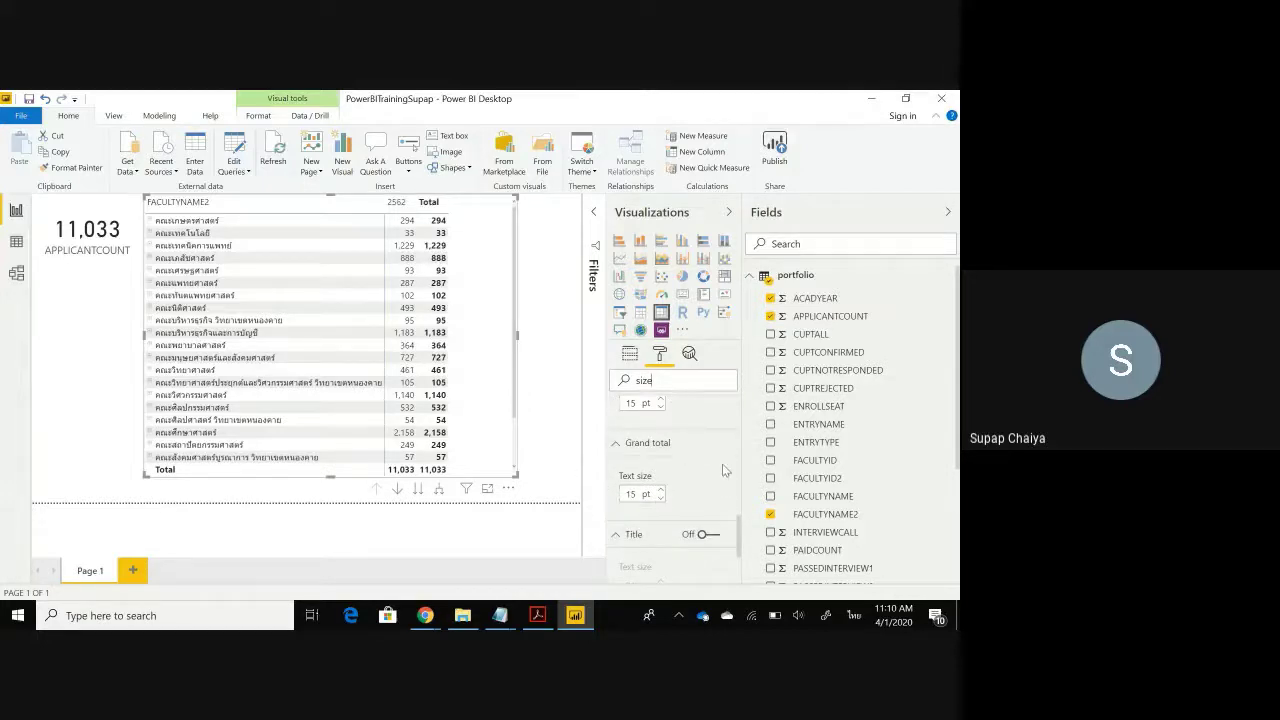
scroll(722, 469, "up", 2)
scroll(722, 469, "up", 1)
scroll(725, 475, "up", 1)
scroll(725, 475, "up", 1)
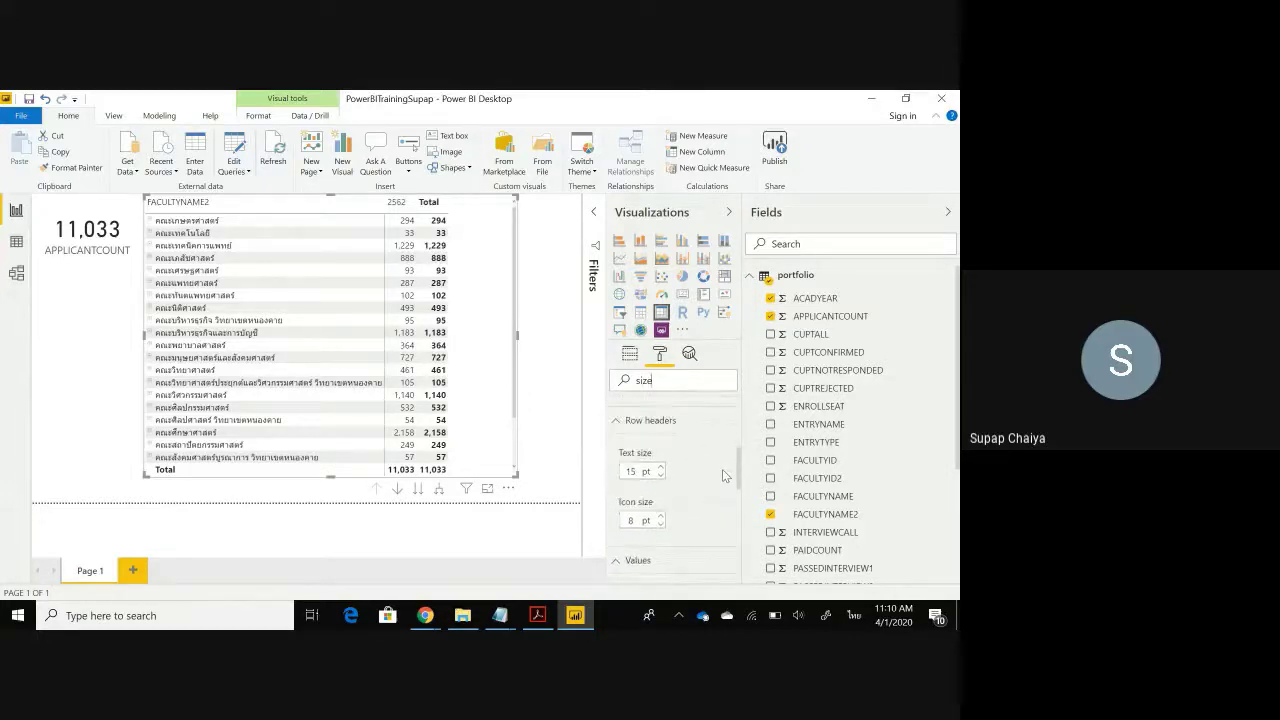
scroll(731, 481, "up", 1)
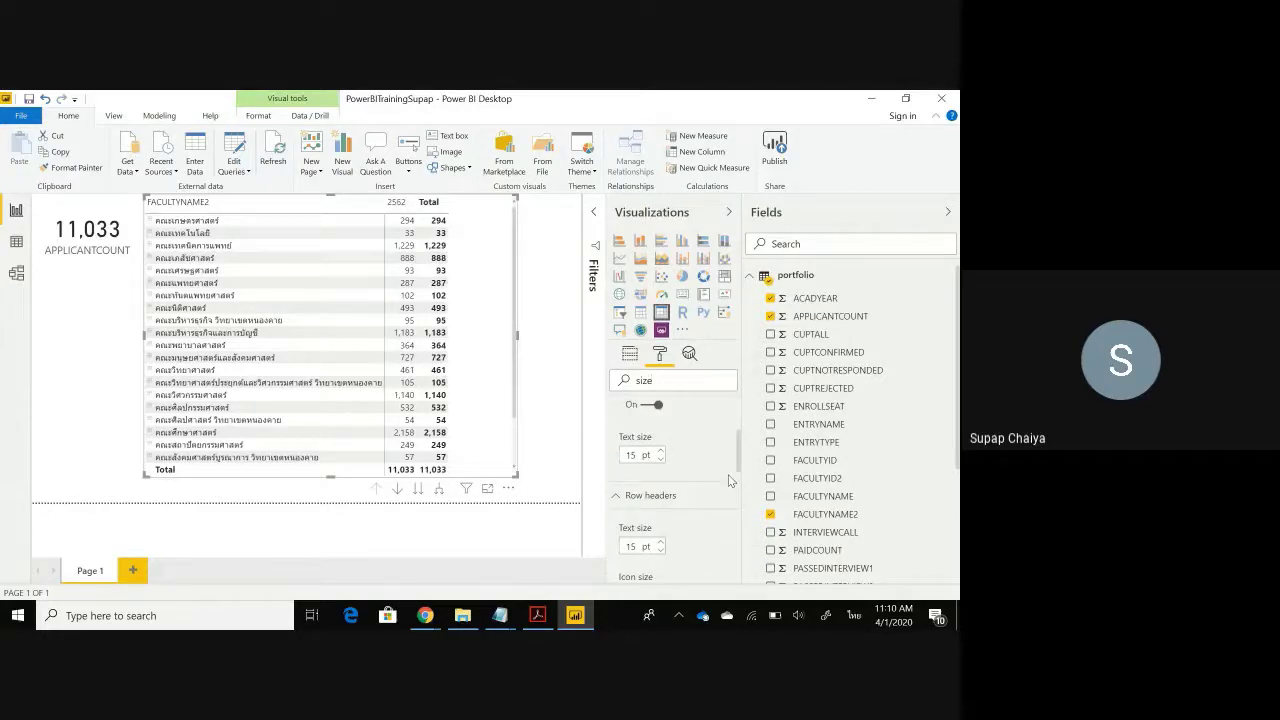
scroll(729, 481, "up", 1)
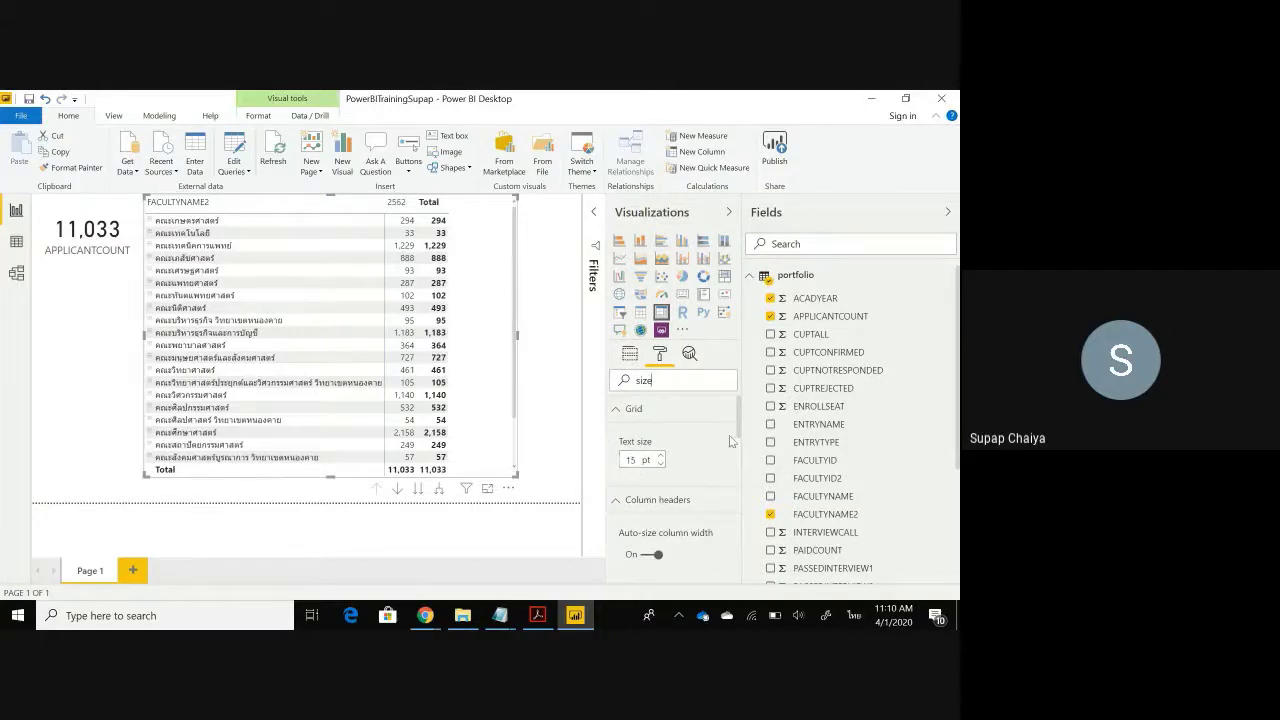
scroll(712, 456, "down", 2)
scroll(714, 460, "down", 2)
scroll(716, 465, "down", 2)
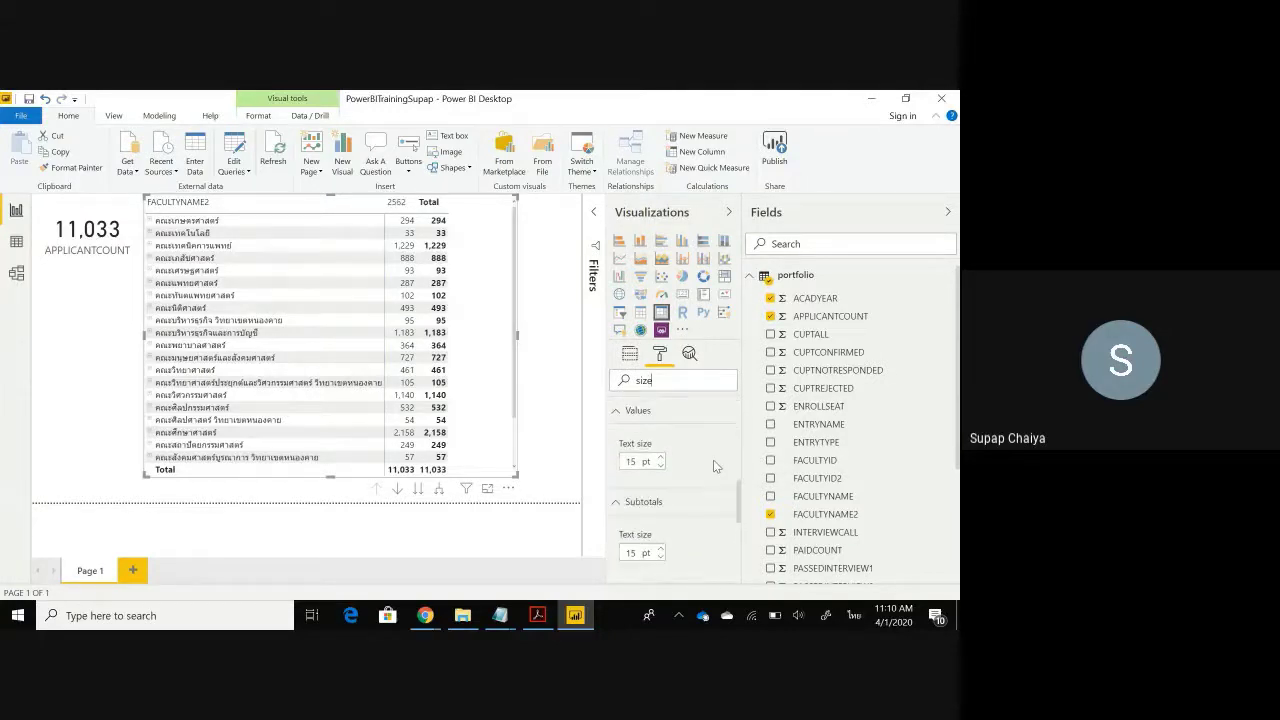
scroll(716, 465, "down", 2)
scroll(714, 465, "down", 2)
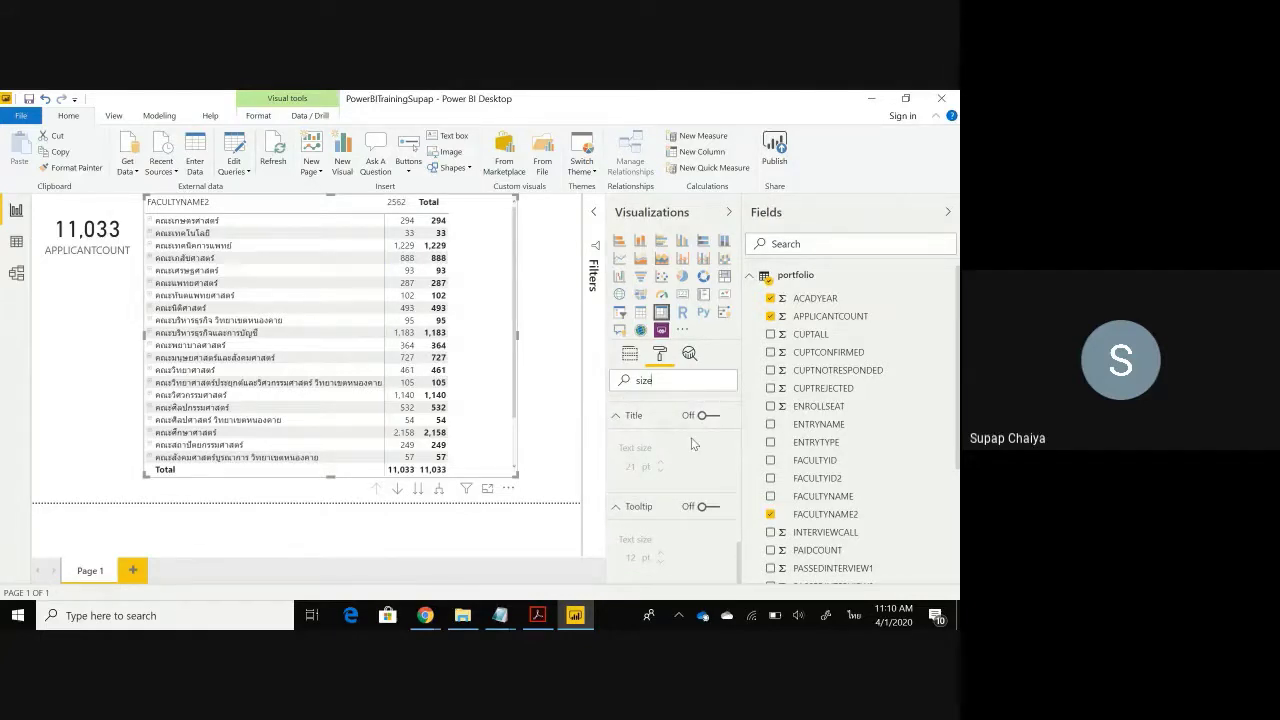
left_click(701, 381)
key("ctrl+a")
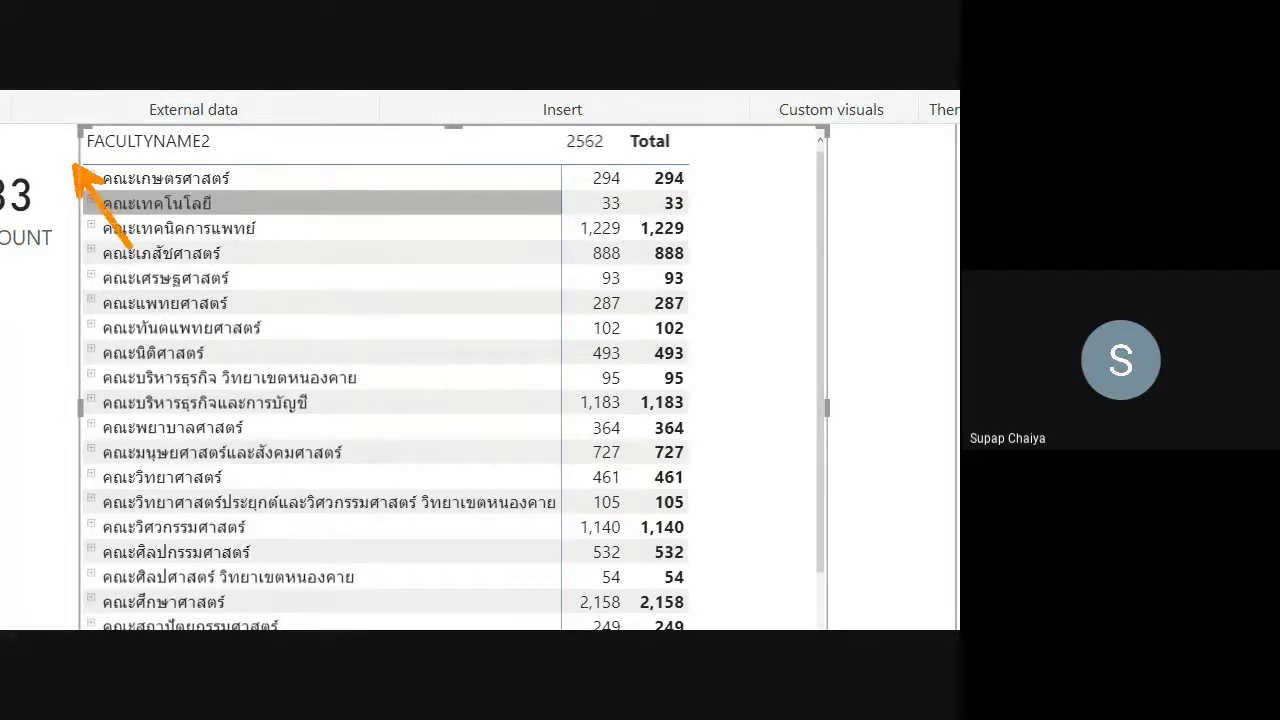
left_click_drag(74, 165, 116, 569)
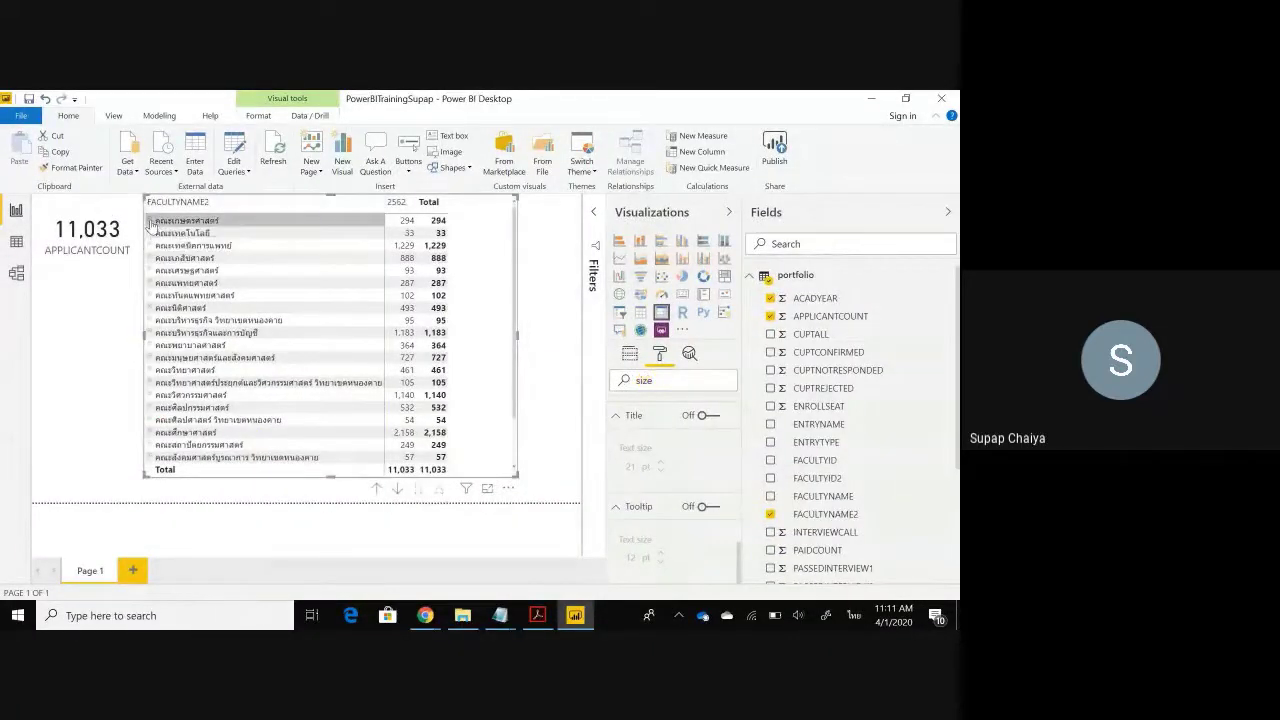
Expand the คณะเกษตรศาสตร์ row (294 applicants) into its programs, collapsing and re-expanding it once
left_click(150, 221)
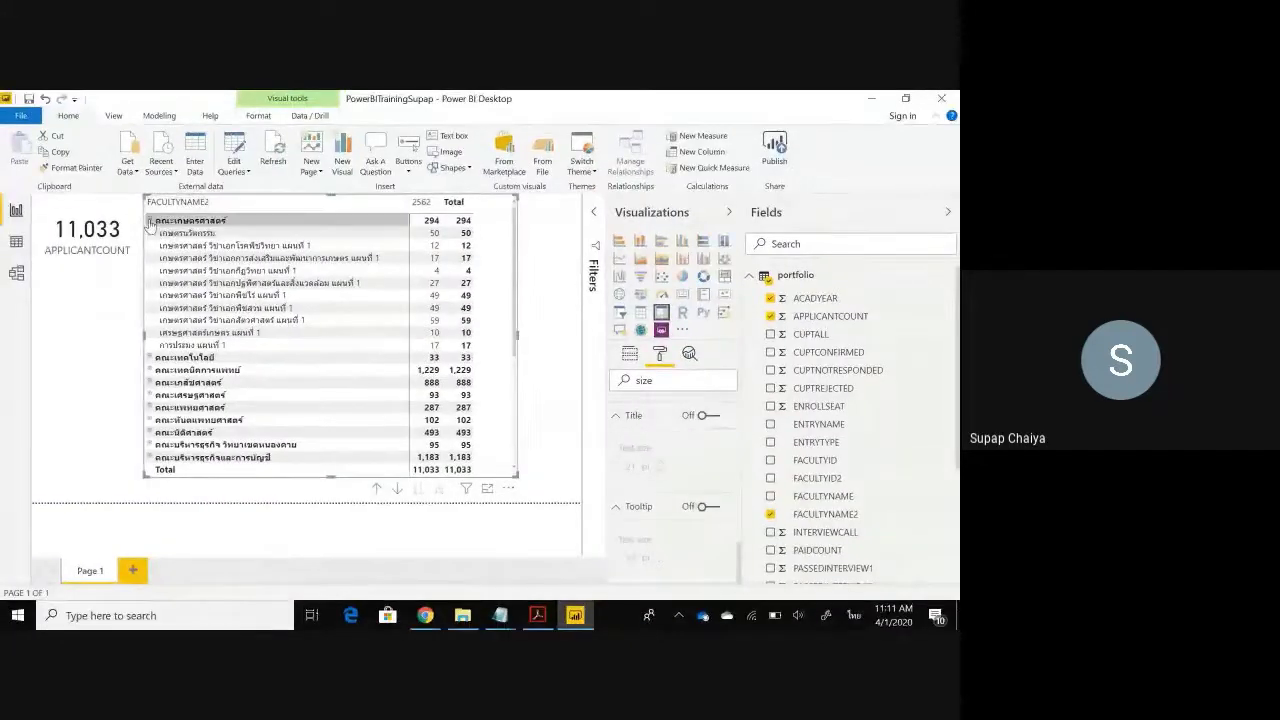
left_click(149, 221)
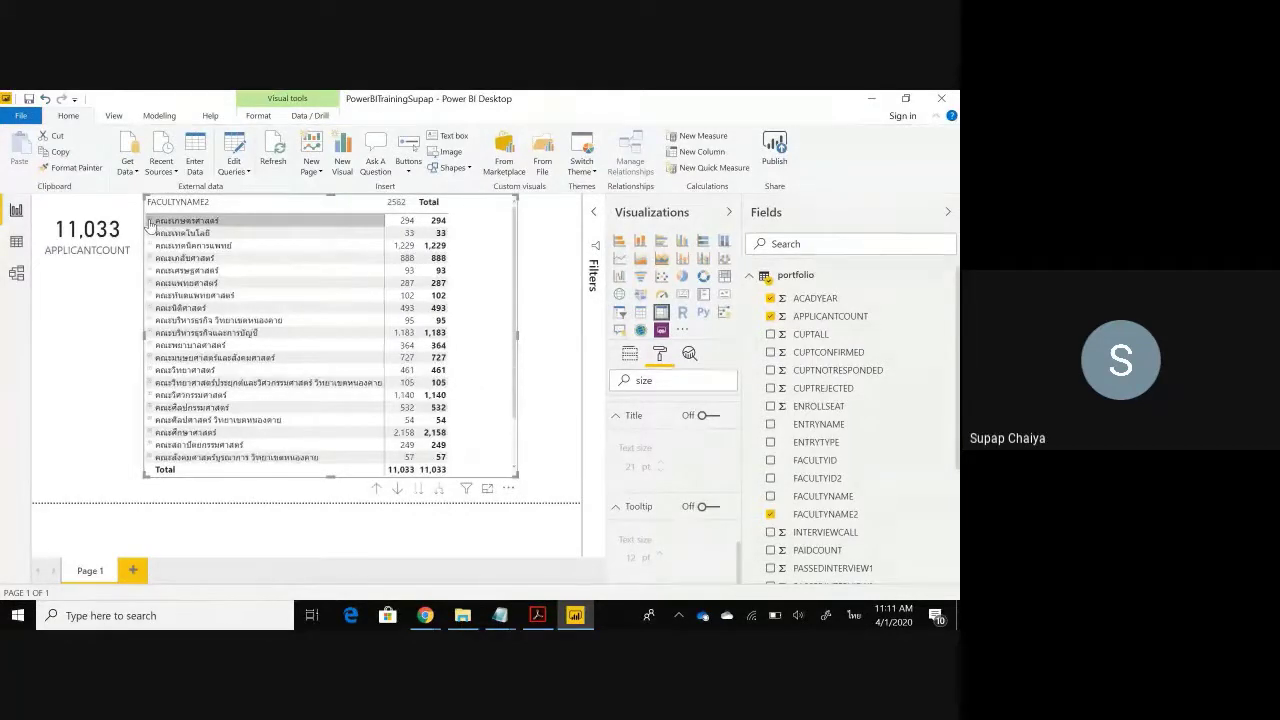
left_click(149, 221)
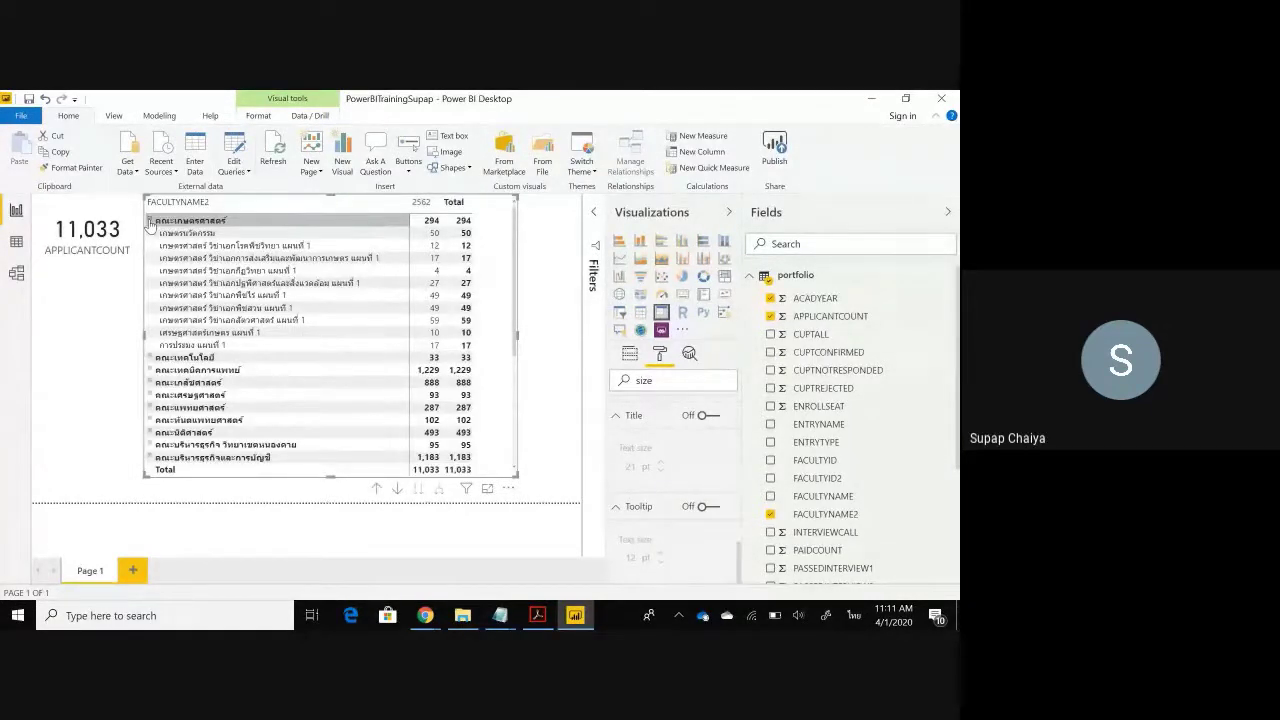
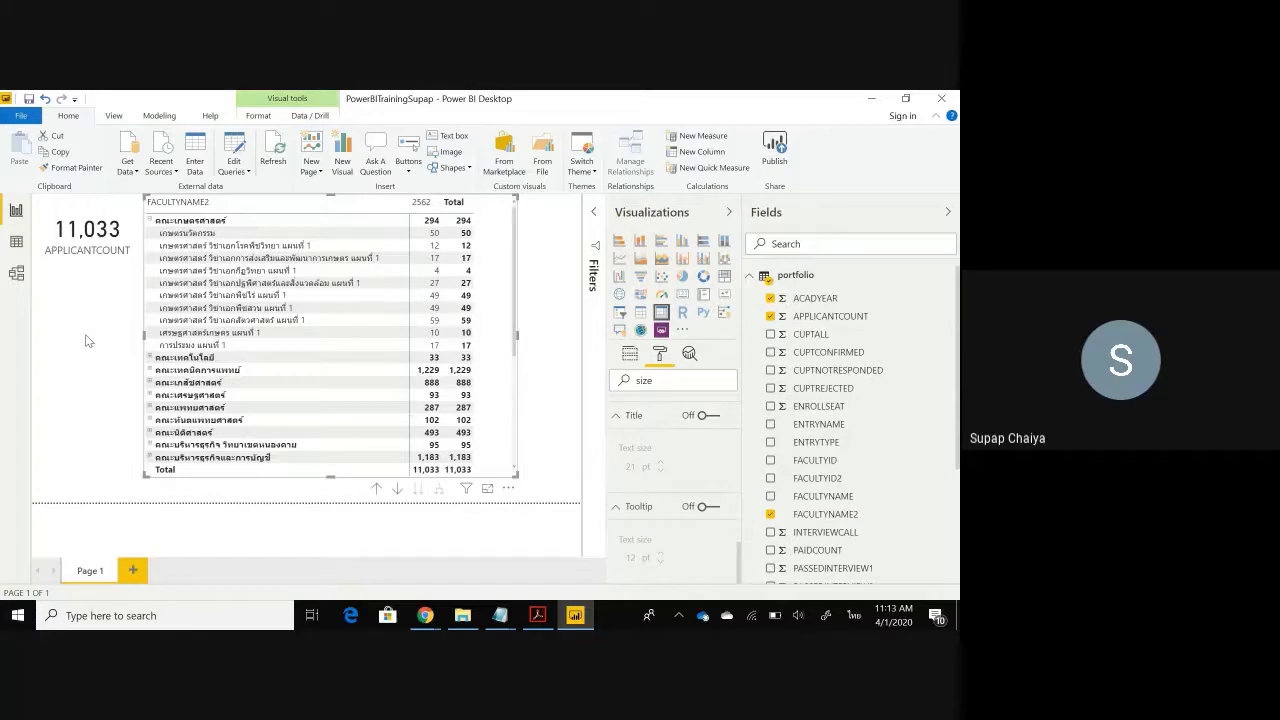
Browse from ILTITraining into the Example folder holding Port63_4_PowerBI.xlsx and two .pbix files
left_click(462, 615)
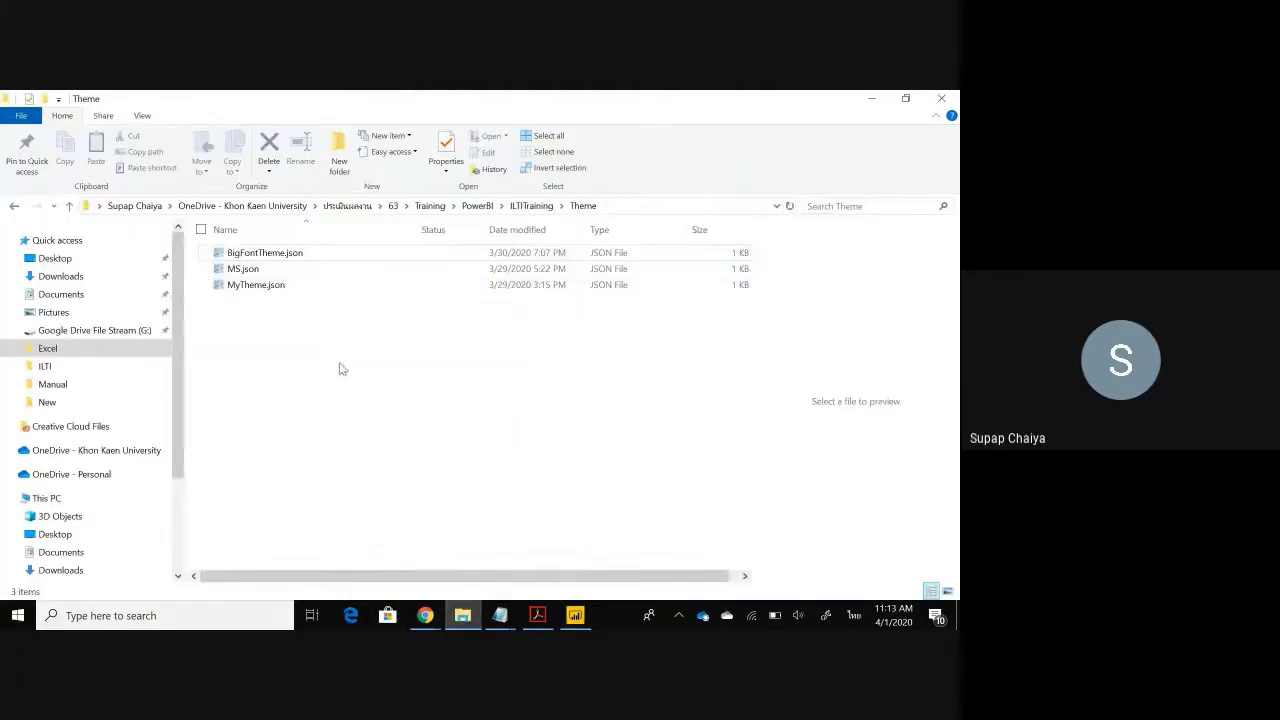
left_click(531, 205)
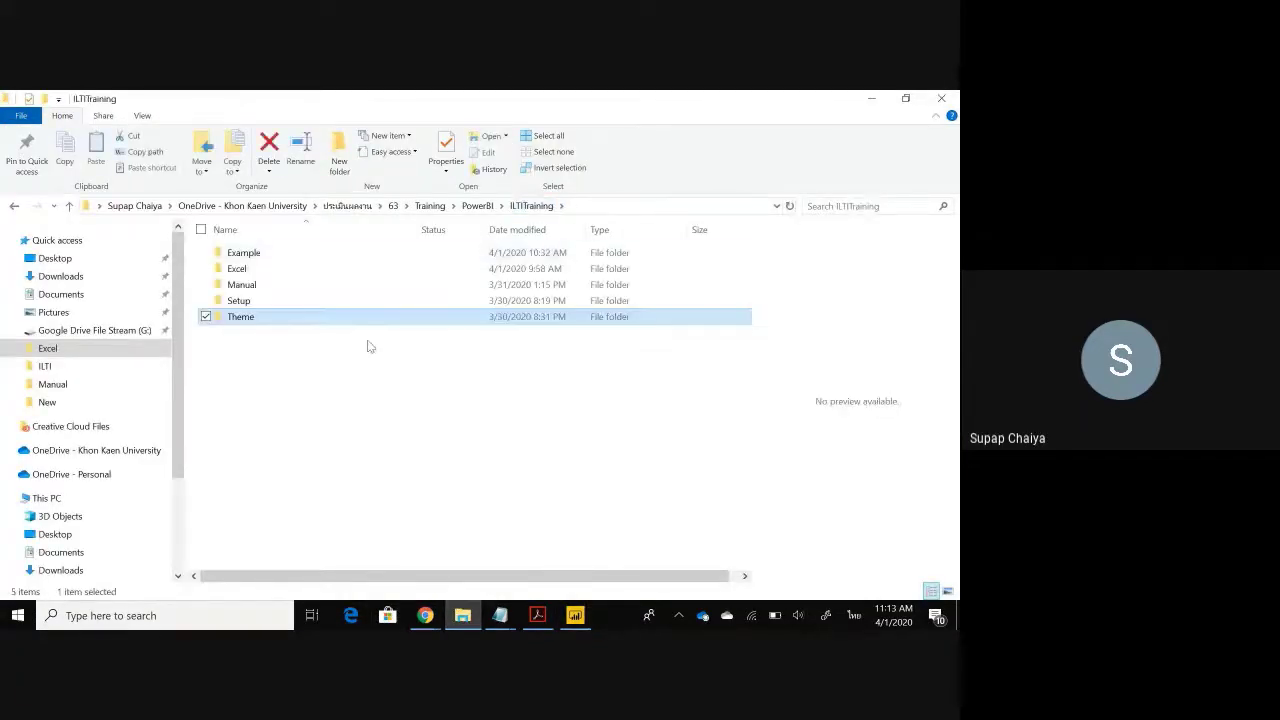
double_click(277, 288)
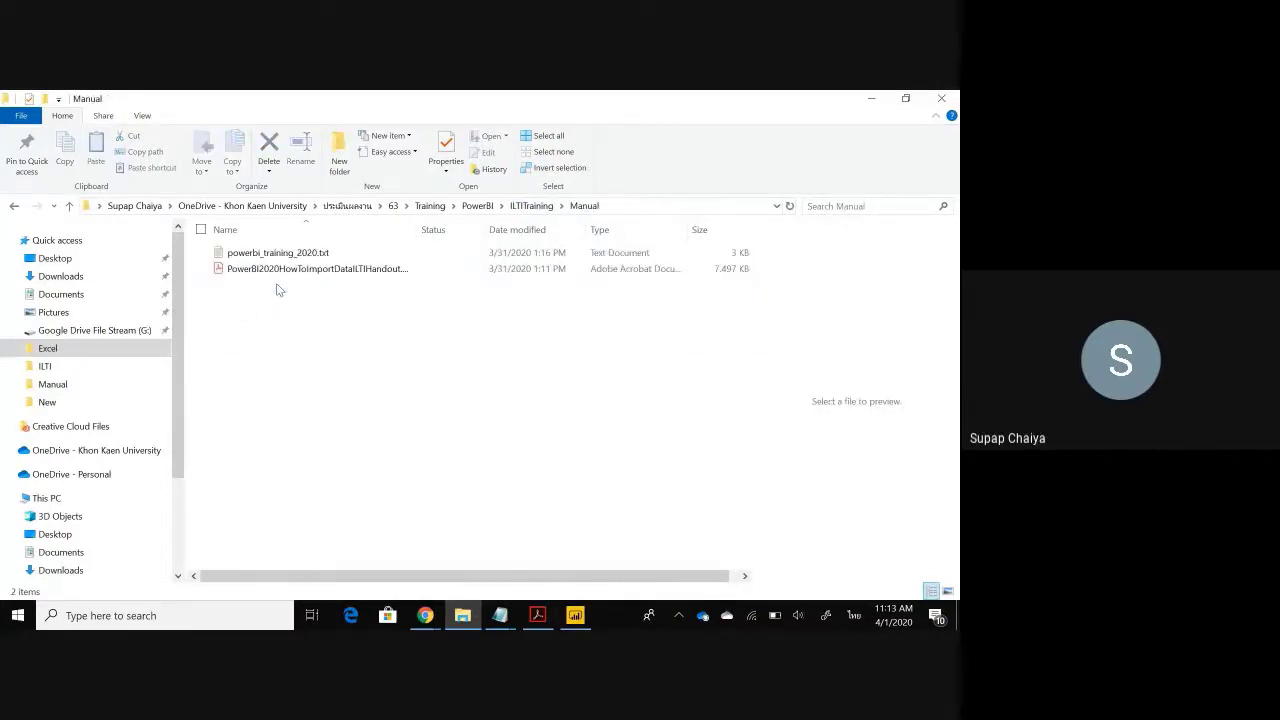
key("alt+Up")
left_click(295, 258)
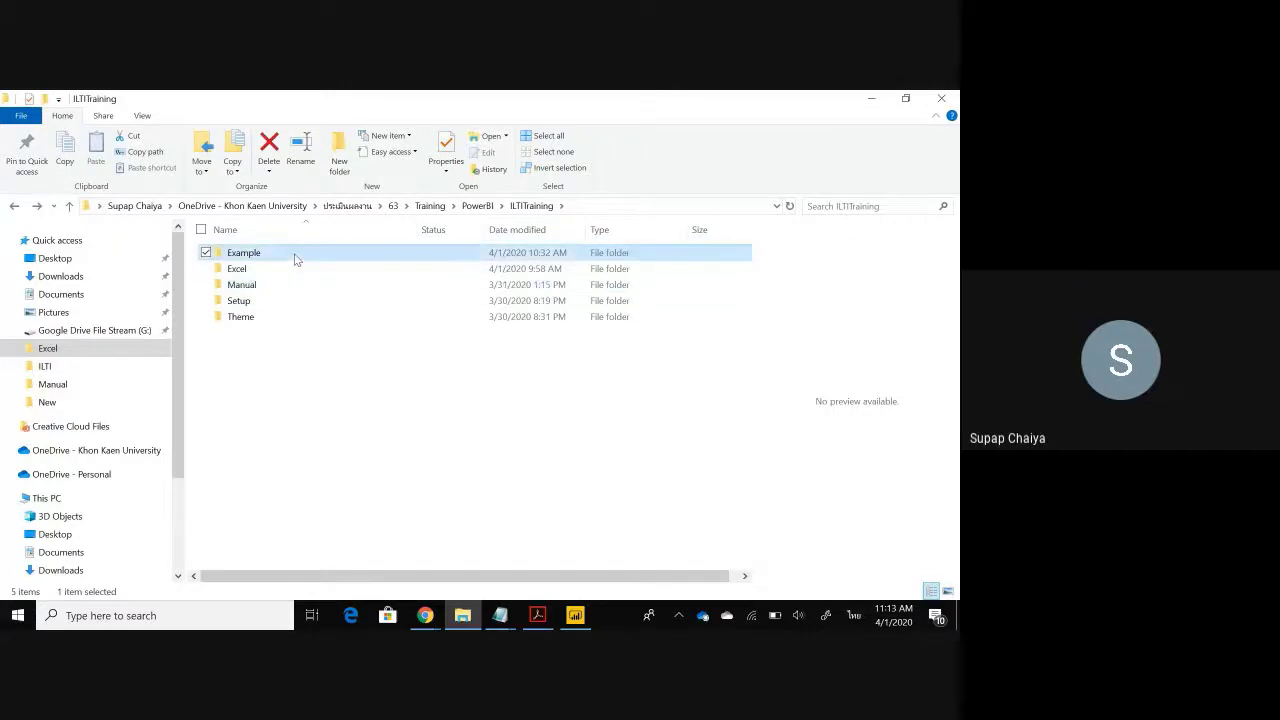
double_click(295, 258)
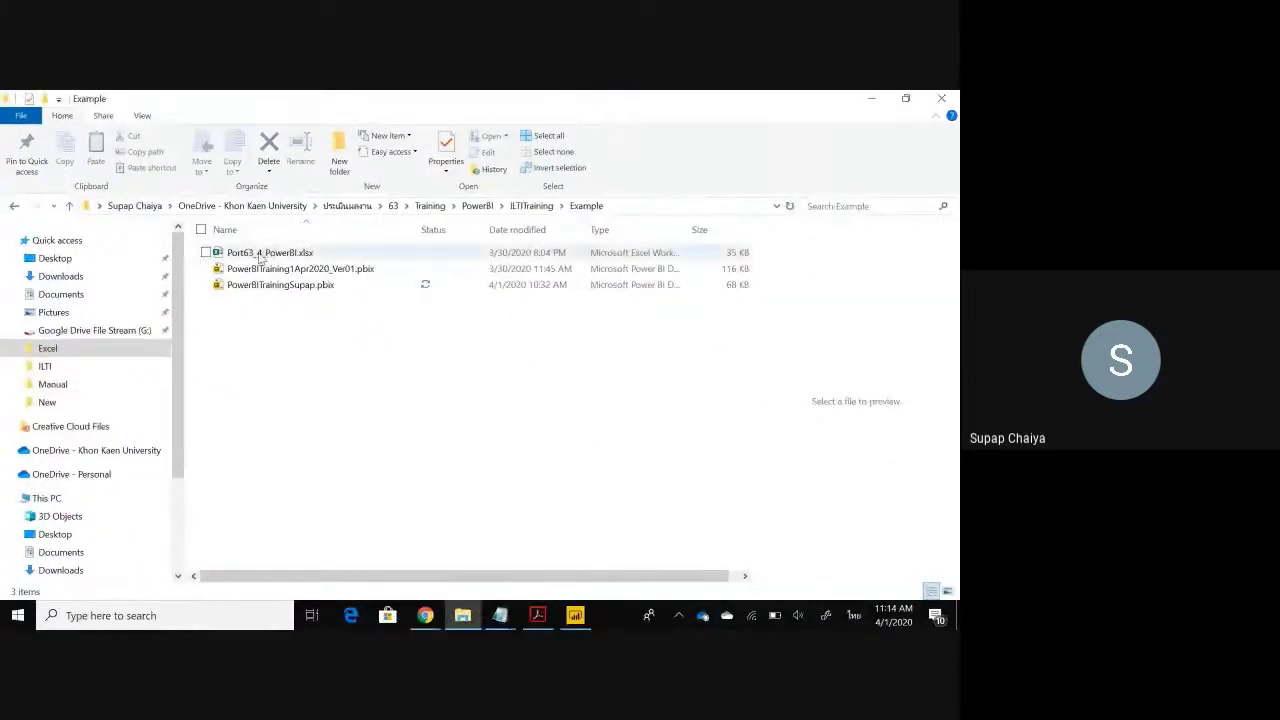
Open Port63_4_PowerBI.xlsx in Excel and check the version on the Account page
double_click(260, 256)
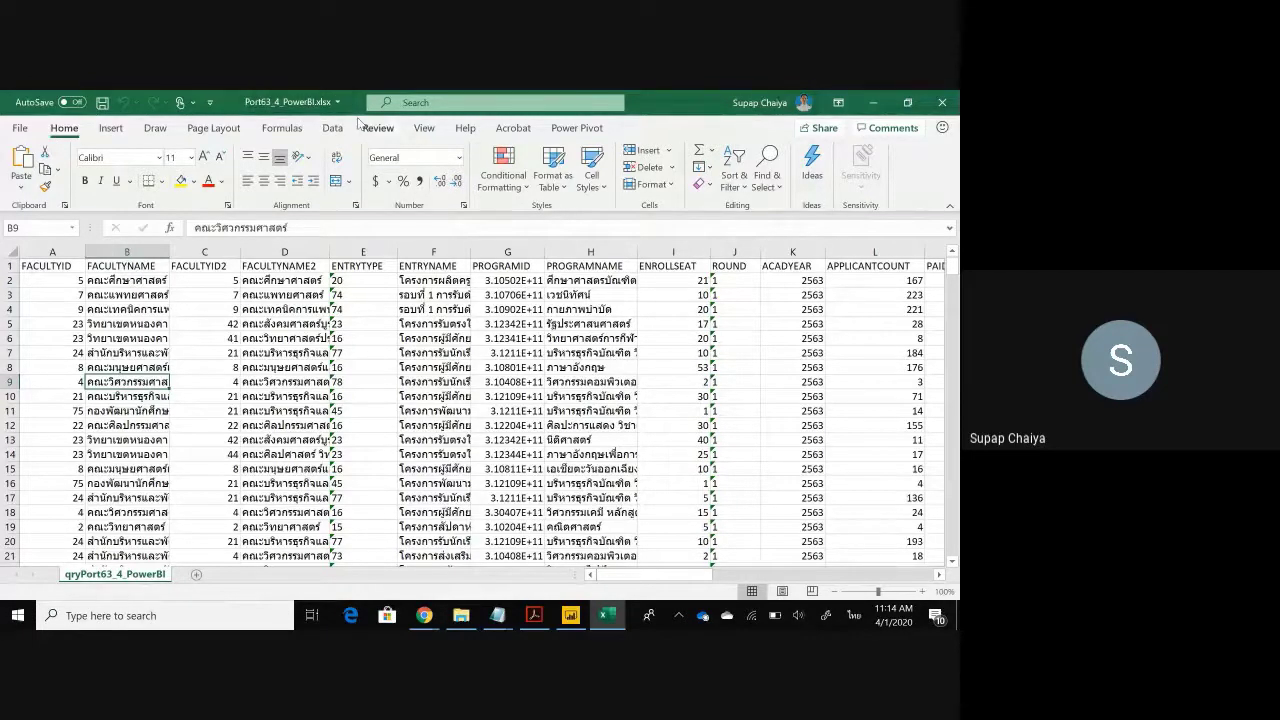
left_click(19, 128)
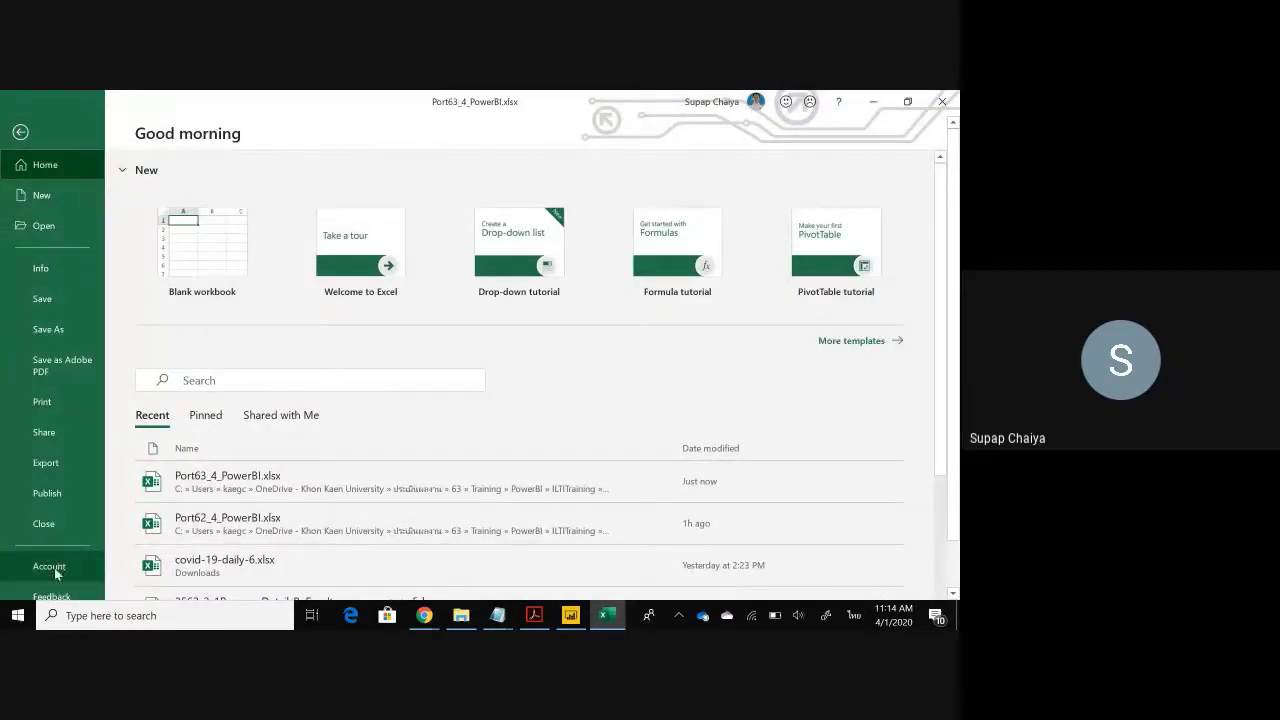
left_click(20, 131)
left_click(20, 127)
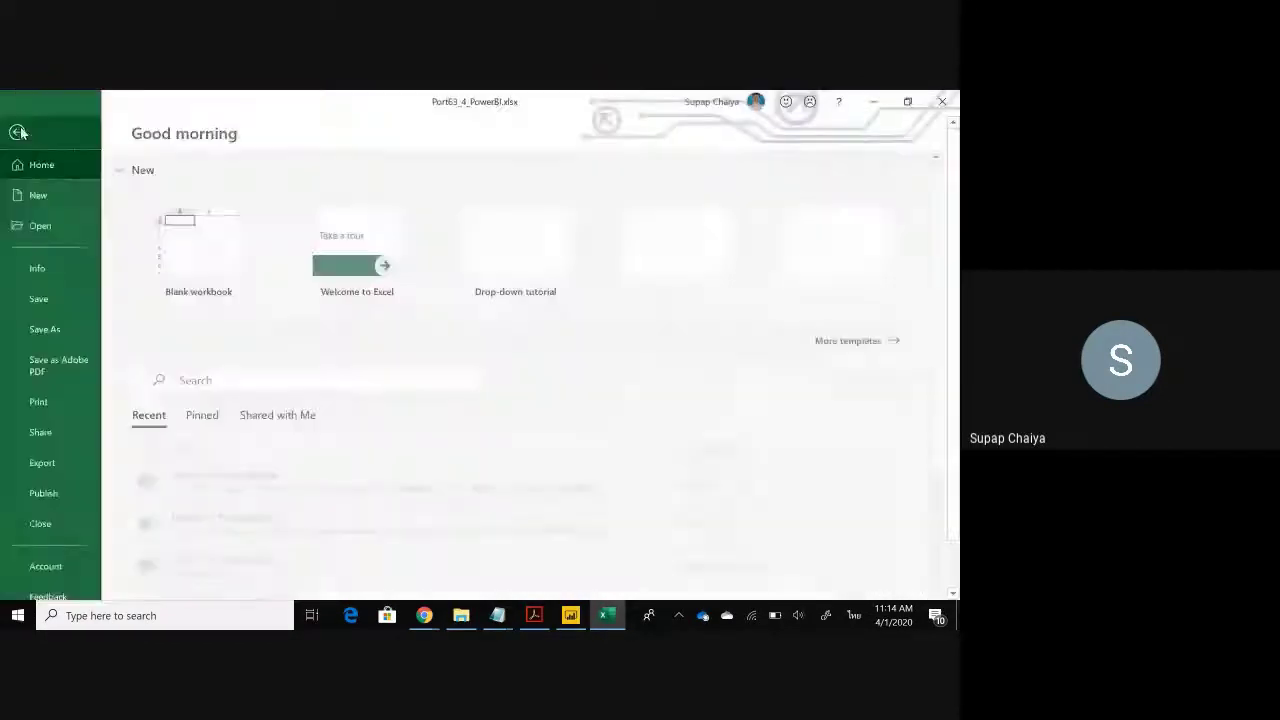
left_click(47, 566)
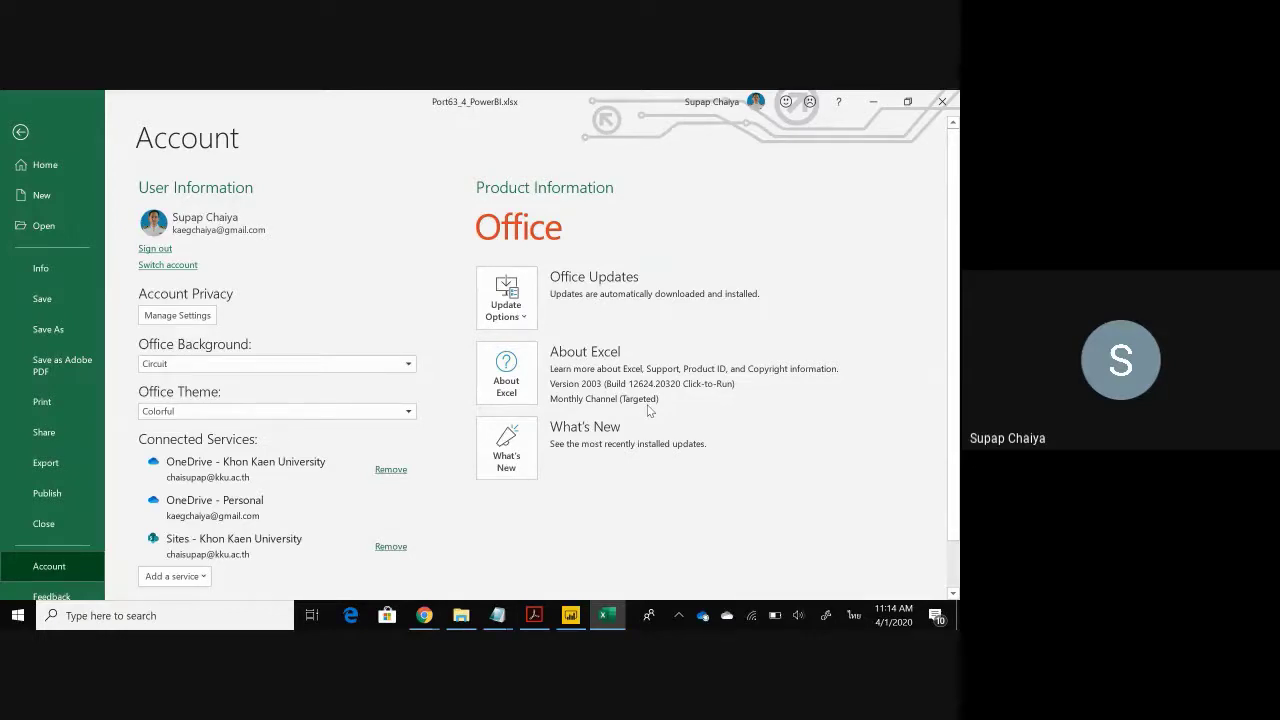
key("Escape")
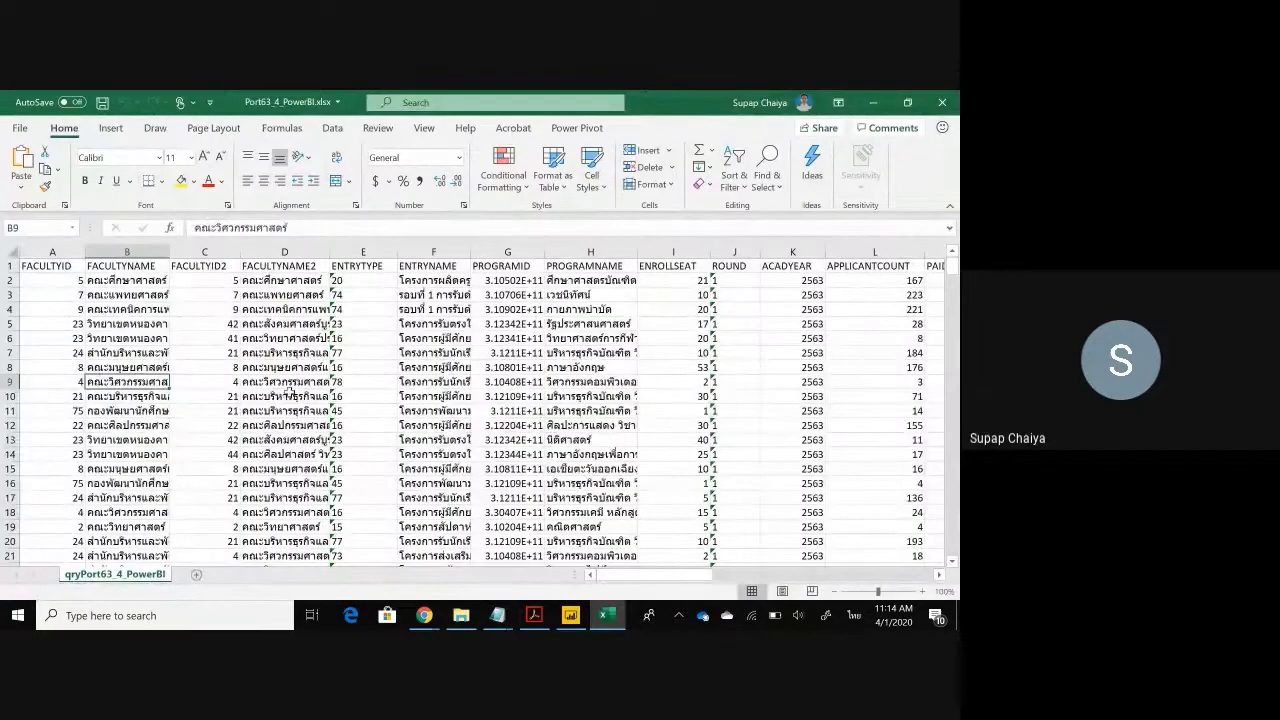
From cell F7, bring up Create Table for range $A$1:$Z$340 with headers, annotating the steps
left_click(218, 352)
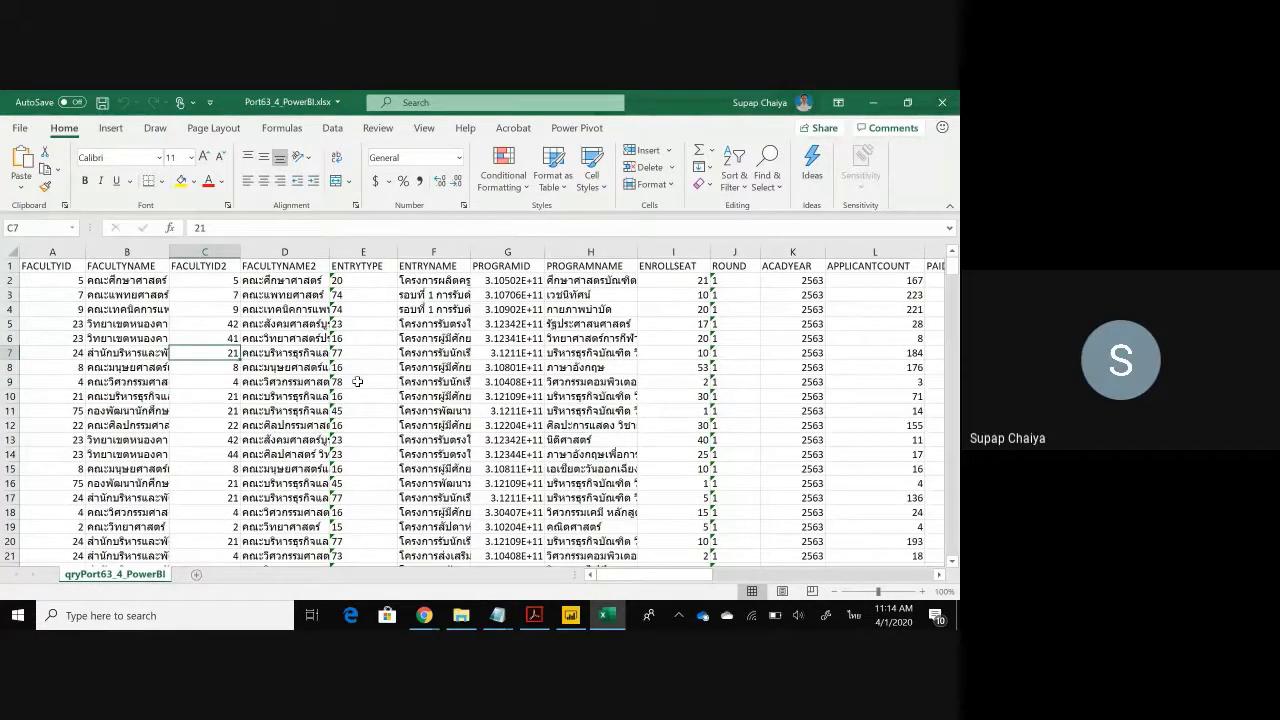
left_click(203, 368)
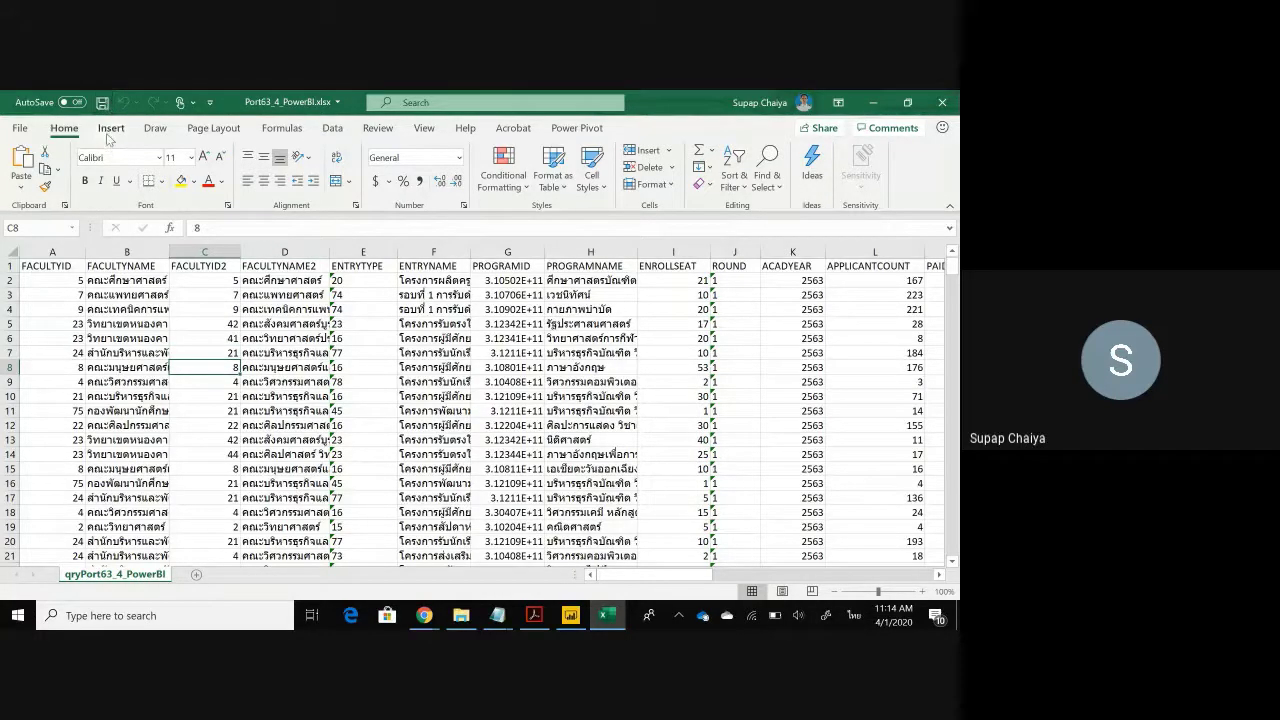
left_click(440, 354)
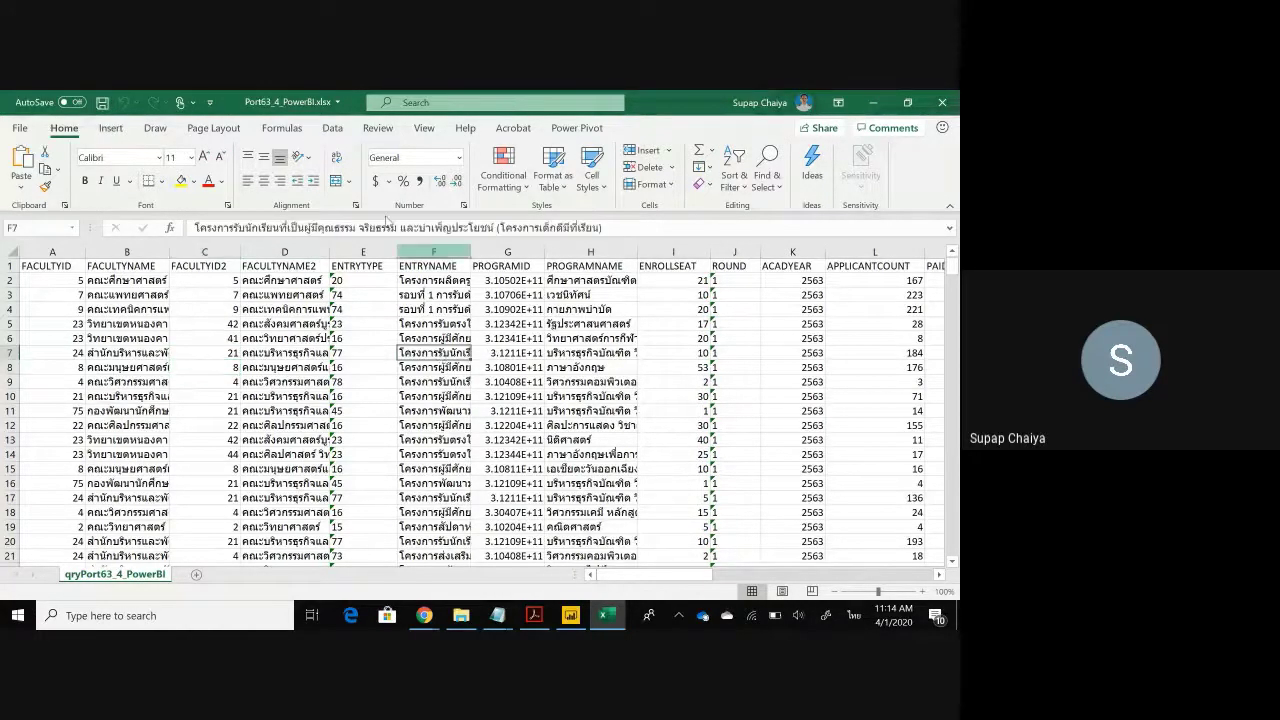
left_click(108, 127)
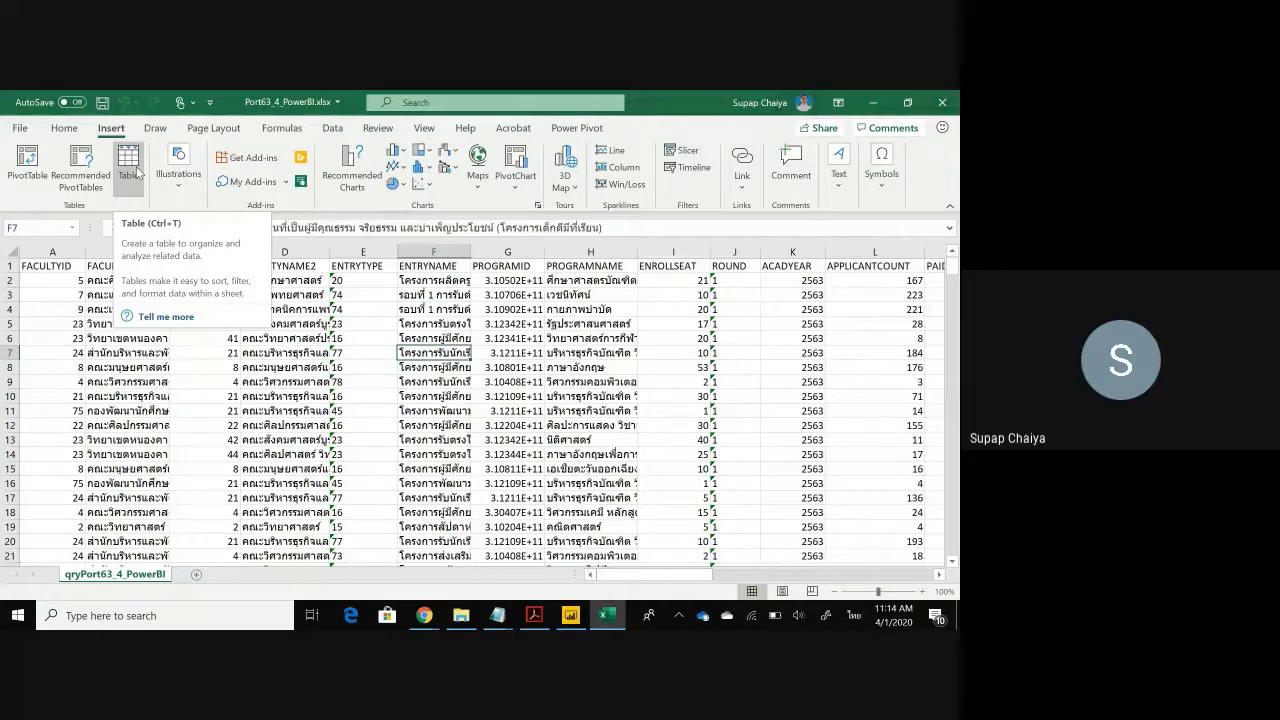
left_click(128, 165)
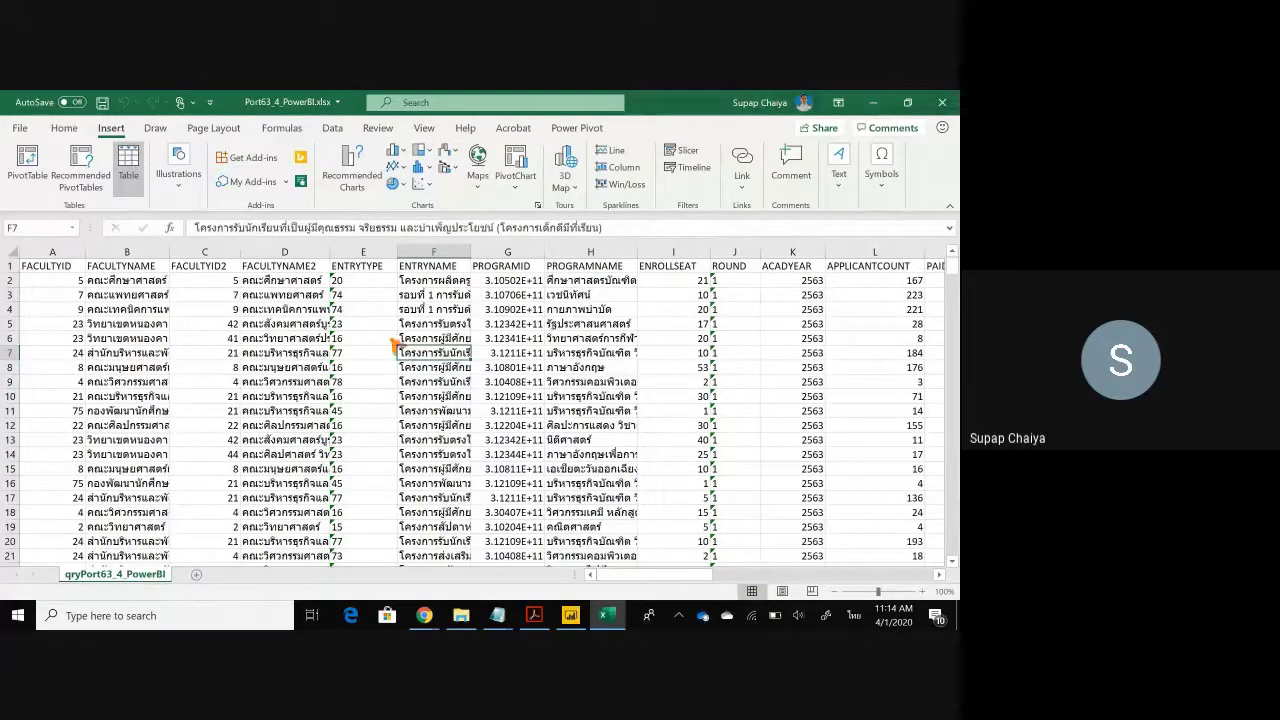
left_click_drag(340, 250, 393, 340)
left_click_drag(240, 248, 136, 138)
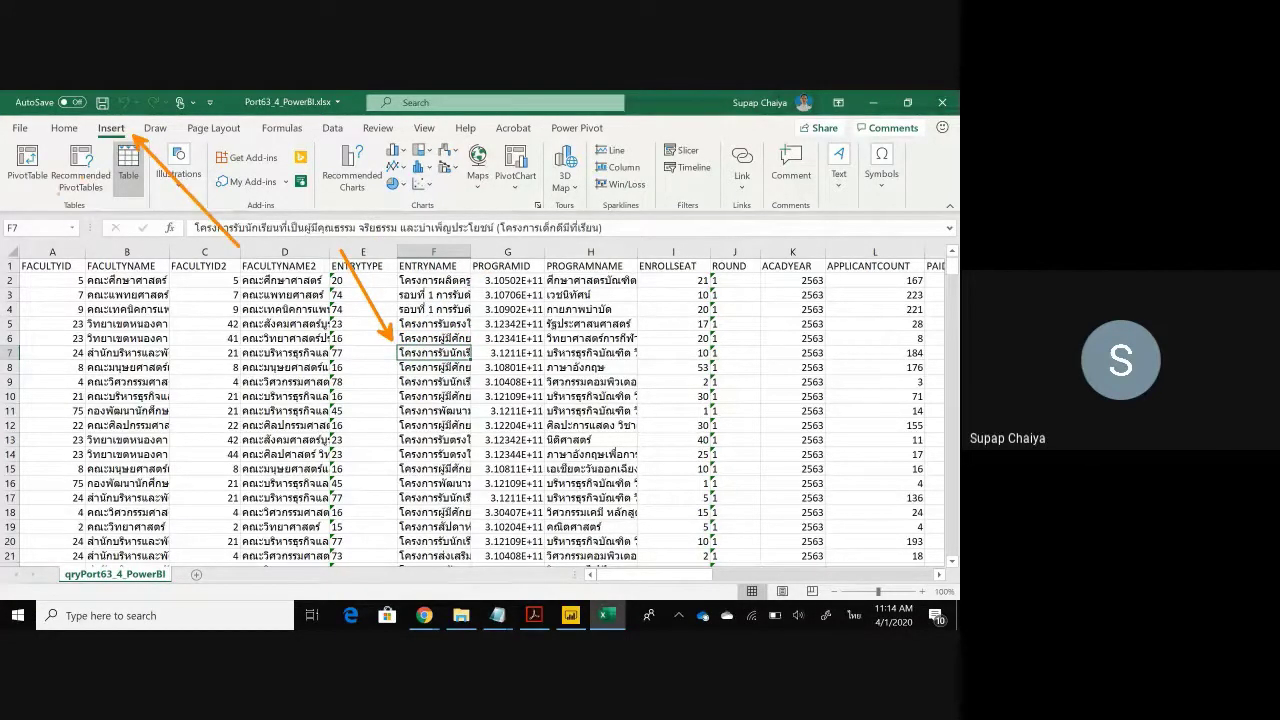
left_click_drag(112, 142, 146, 196)
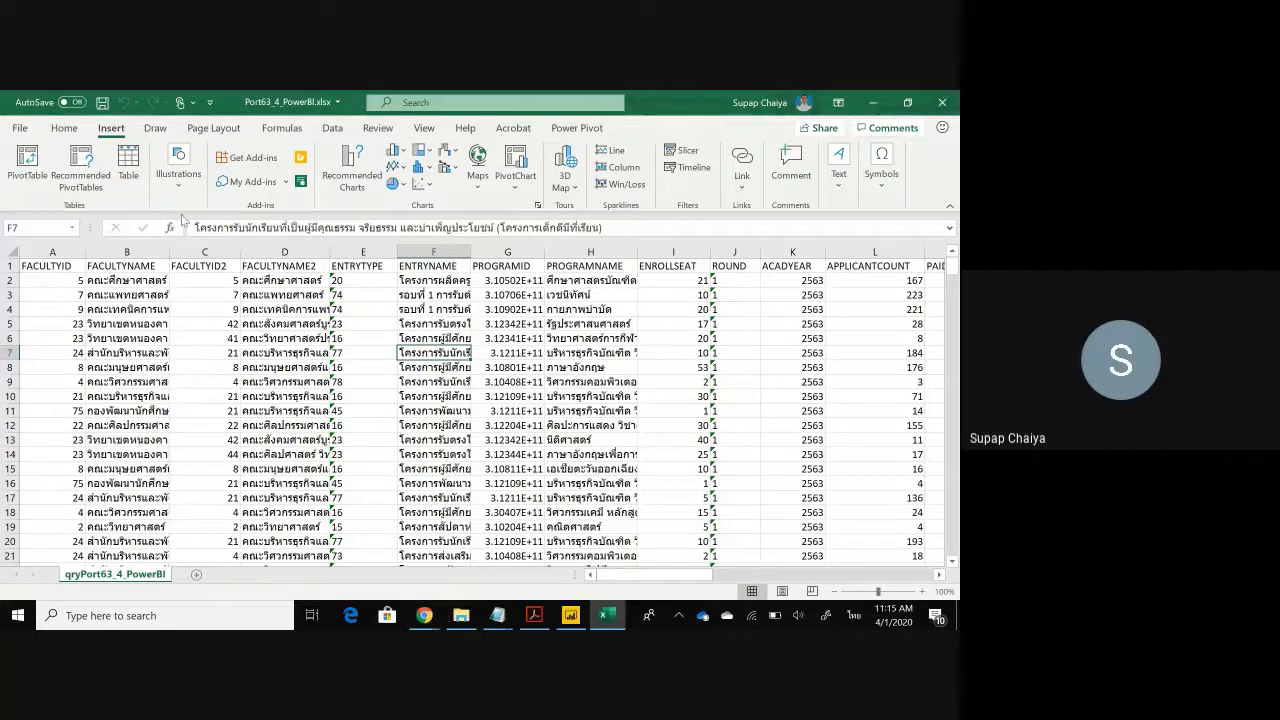
left_click(127, 158)
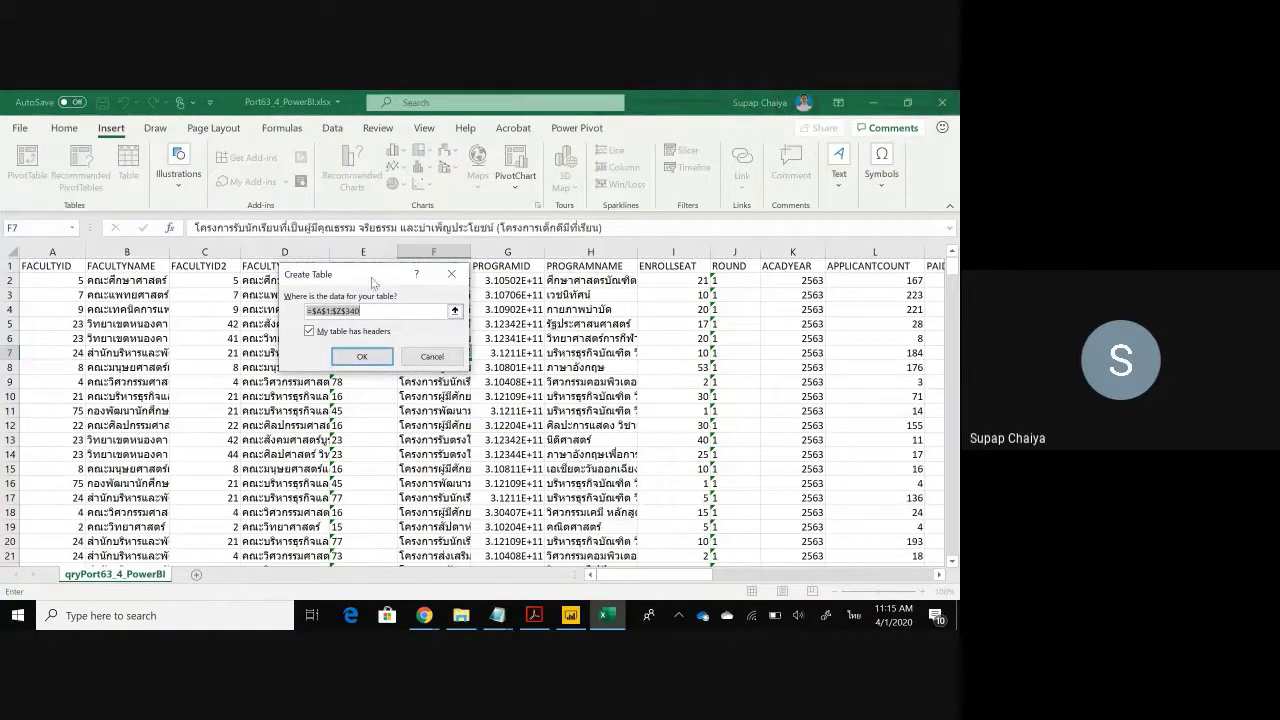
left_click_drag(376, 278, 312, 364)
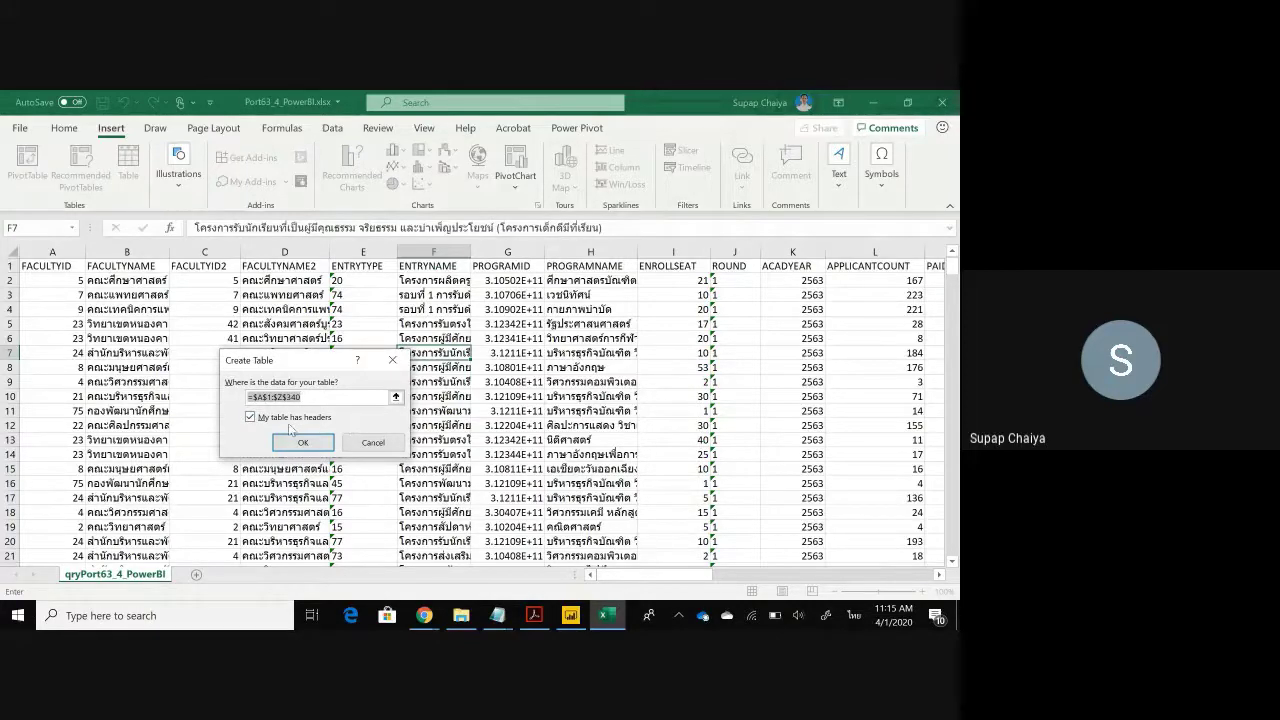
Confirm the data as Table1 with filter headers, then save and close the workbook
left_click(303, 444)
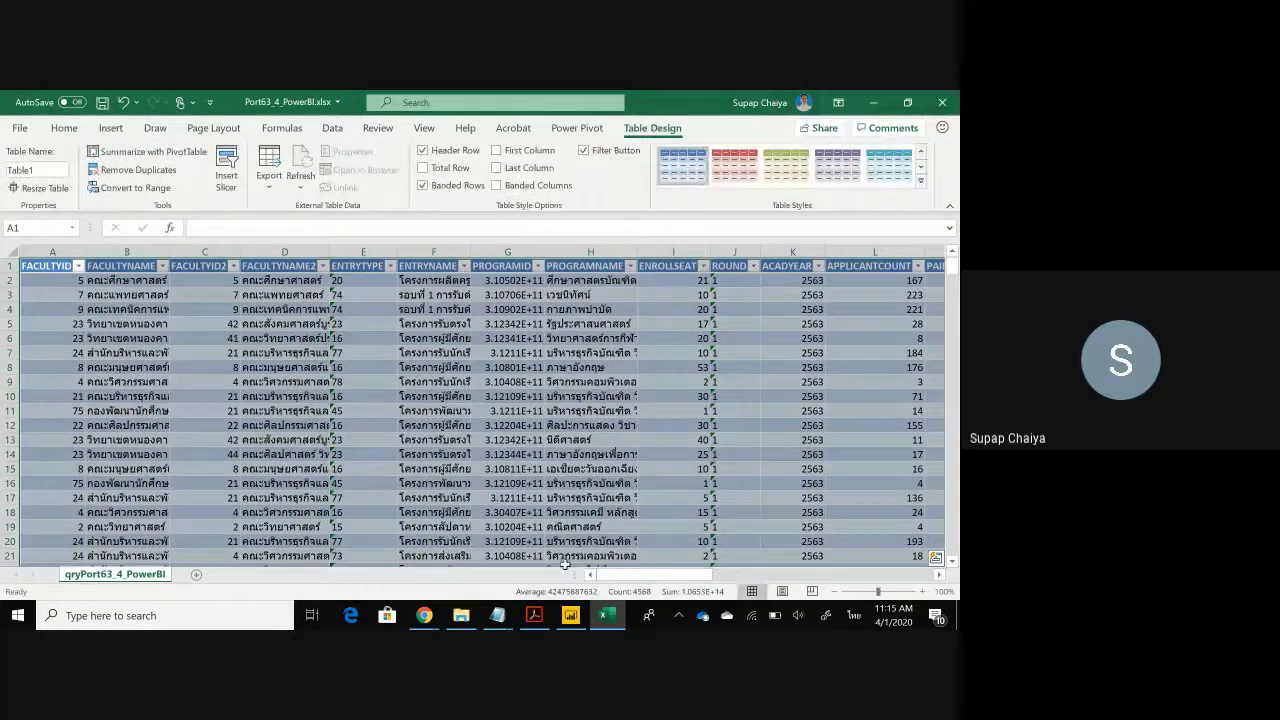
left_click(203, 338)
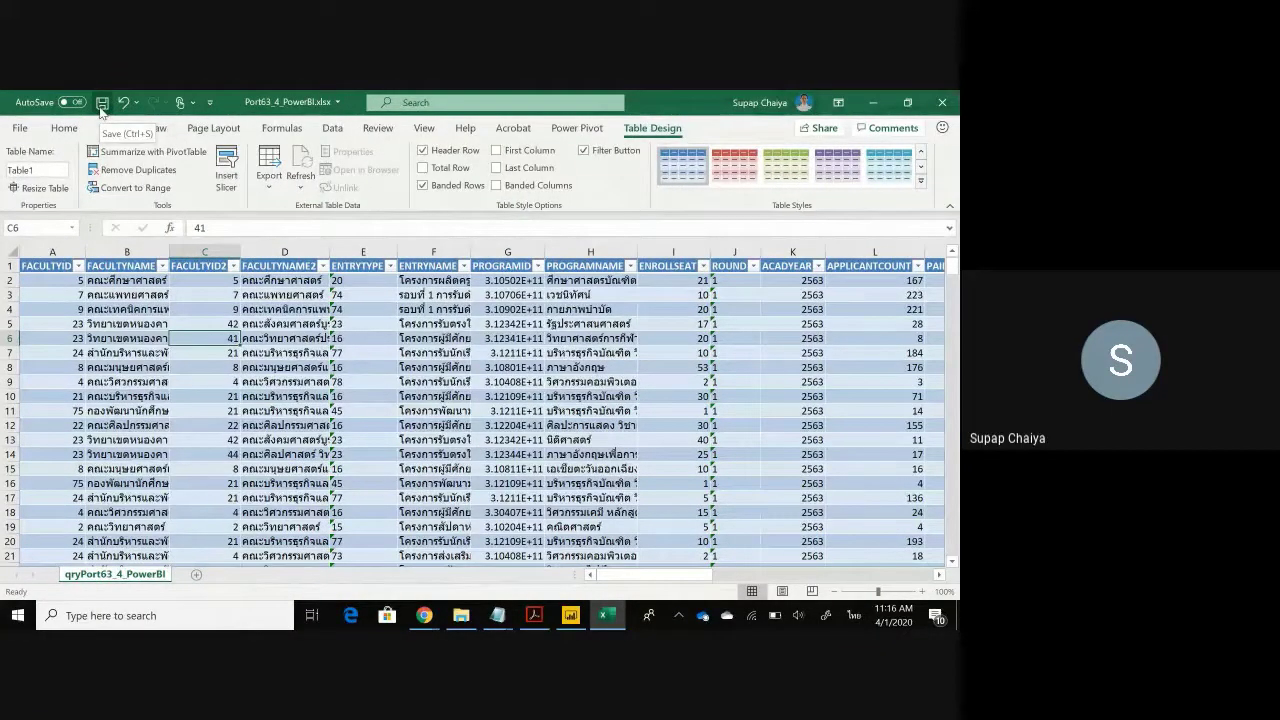
left_click(100, 108)
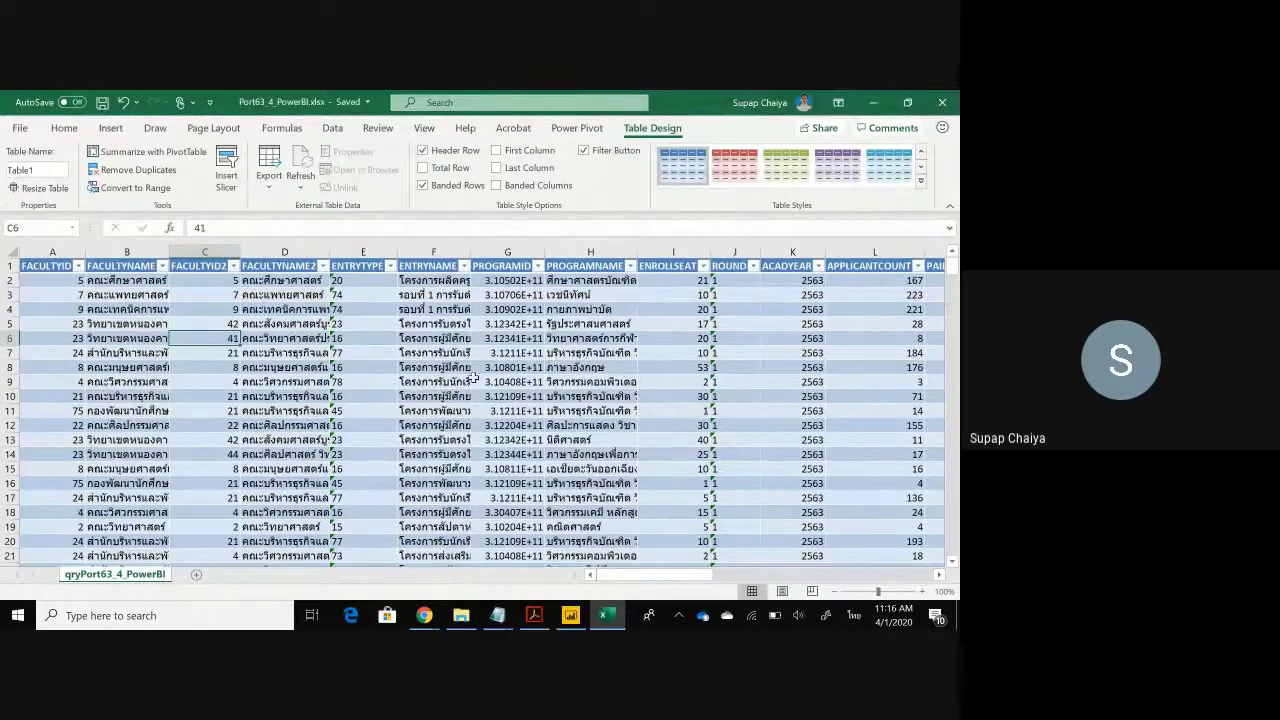
left_click(953, 104)
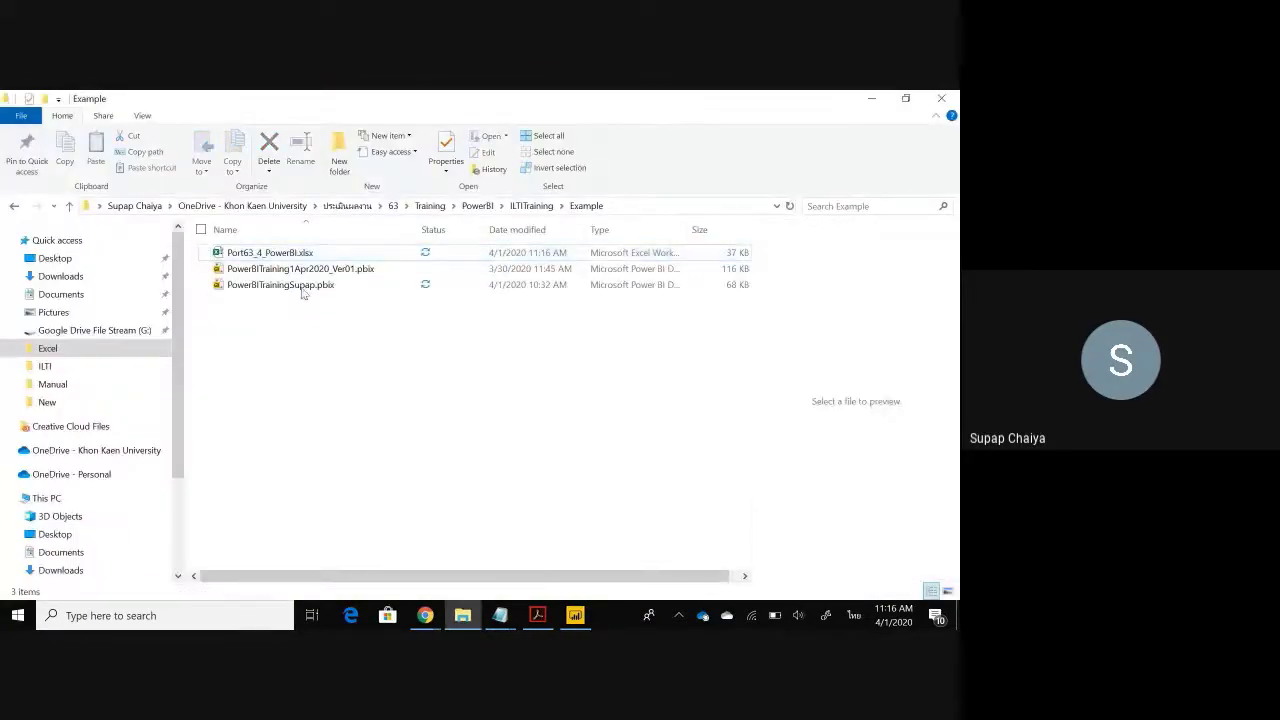
Paste Port63_4_PowerBI.xlsx into the Excel folder beside Port62, then return to Power BI
left_click(287, 253)
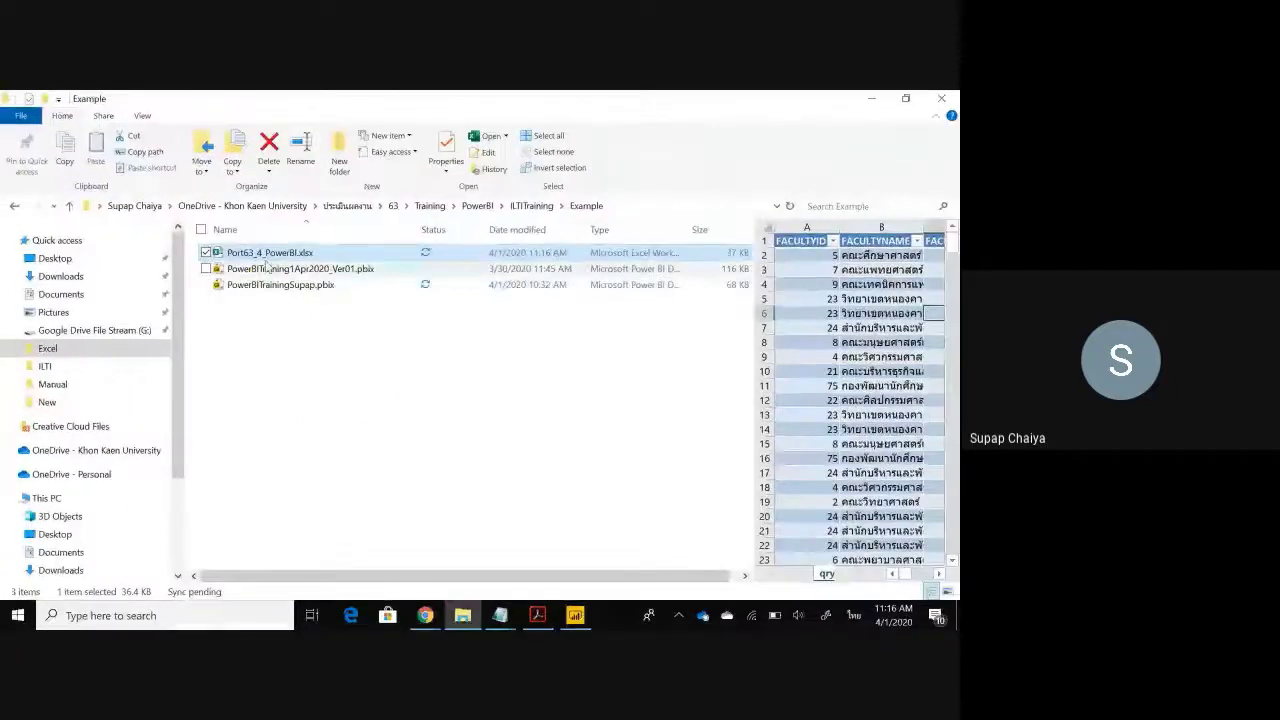
left_click(290, 253)
left_click(304, 320)
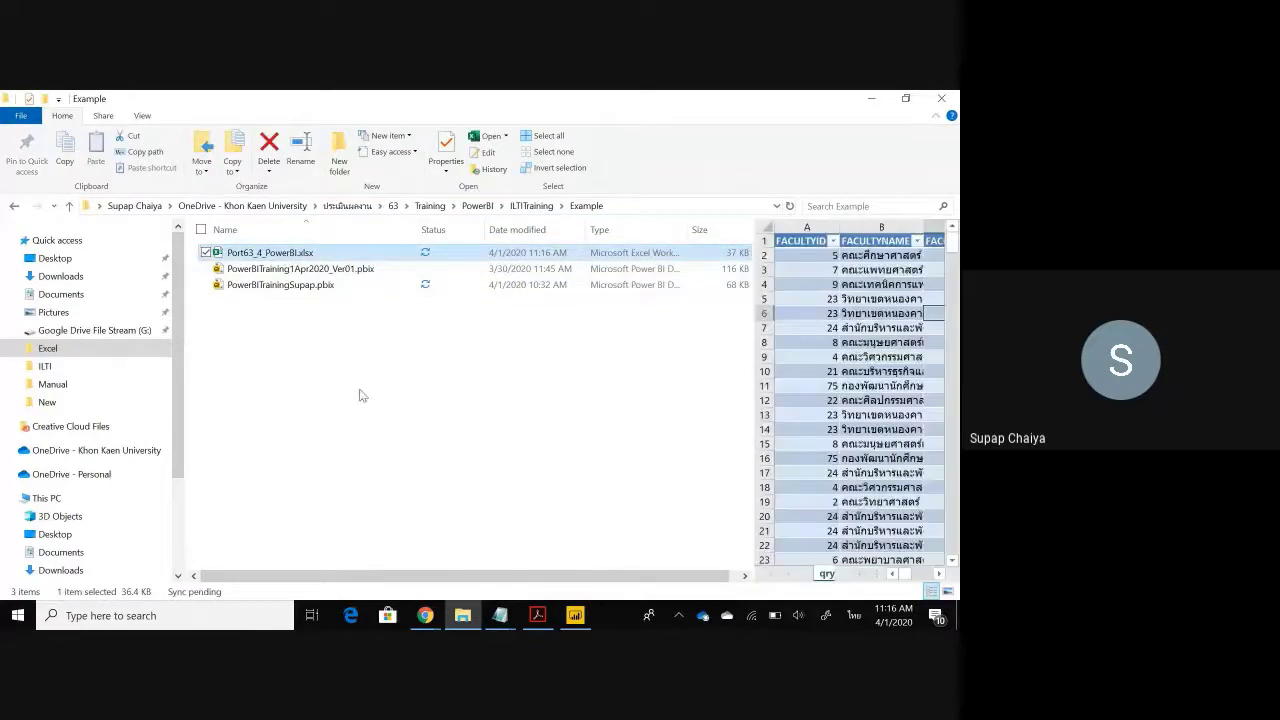
left_click(368, 424)
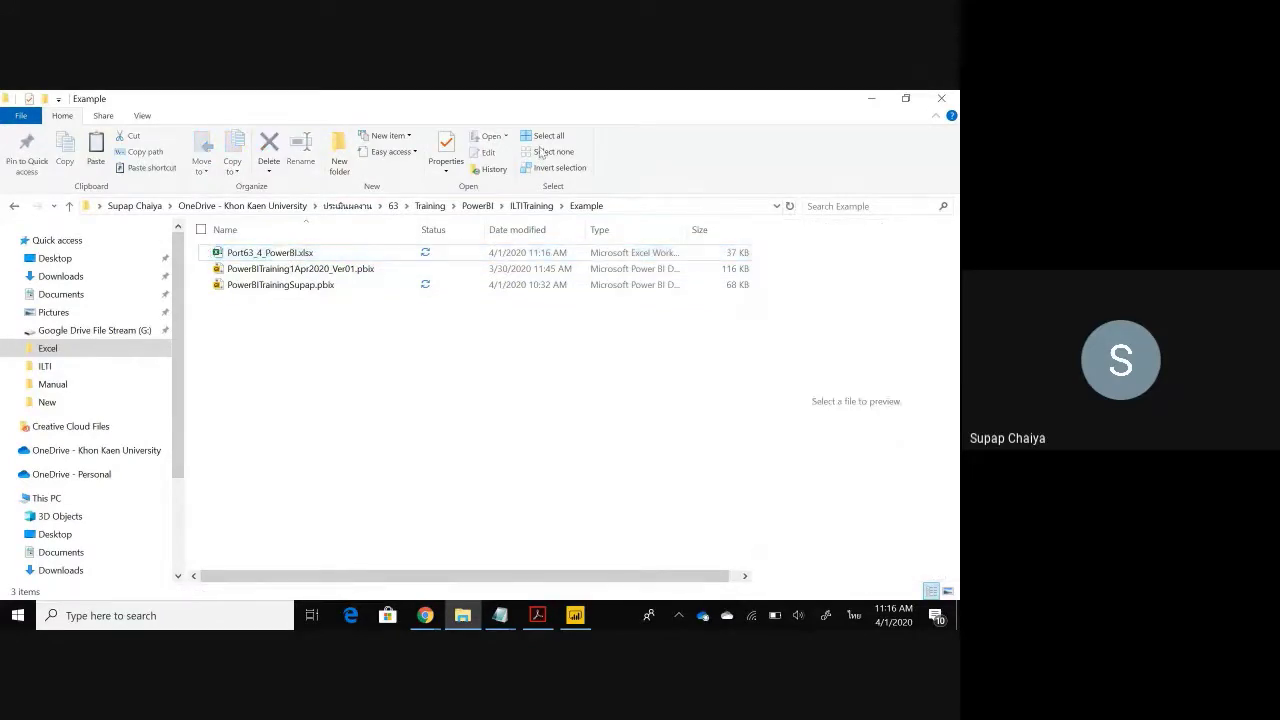
left_click(541, 208)
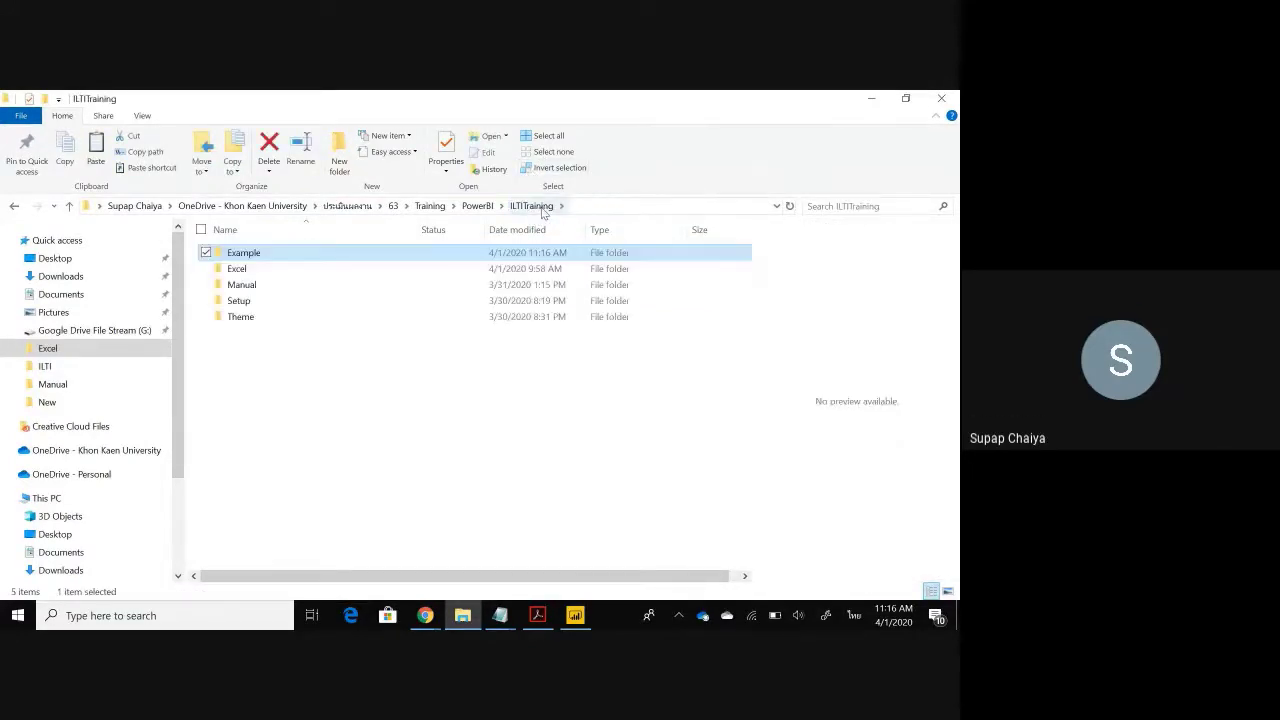
double_click(275, 269)
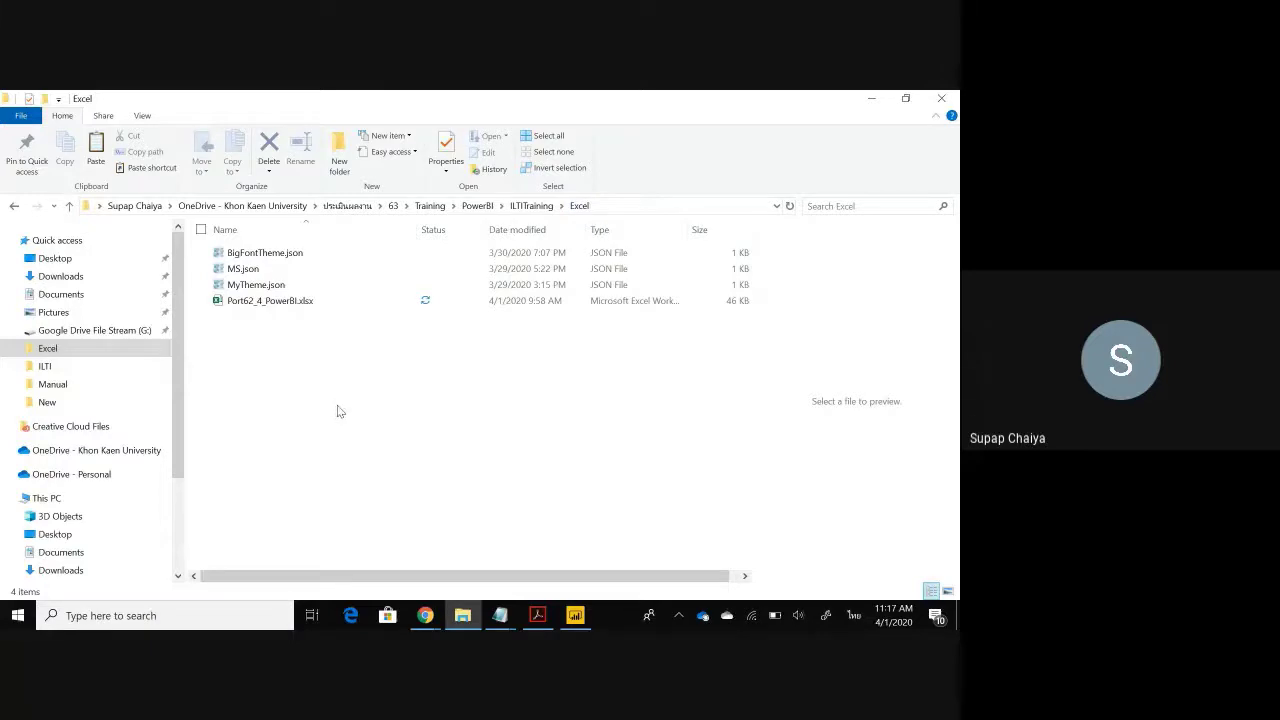
key("ctrl+v")
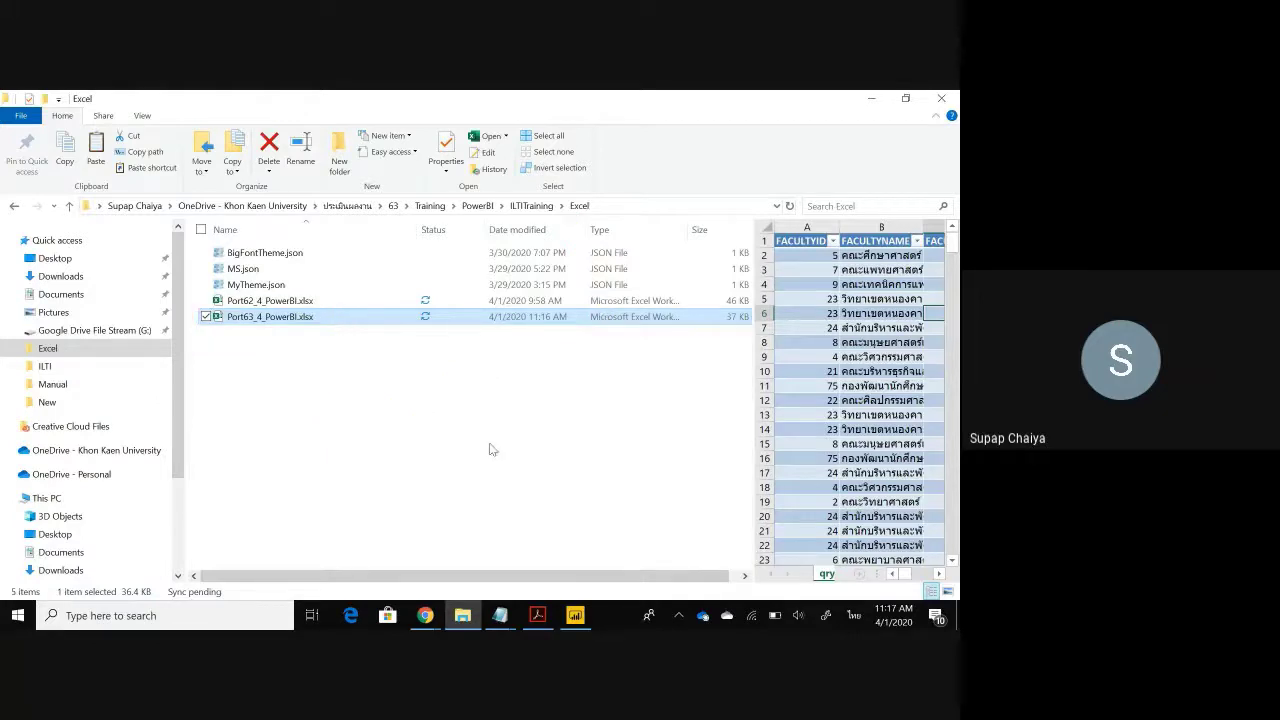
left_click(575, 615)
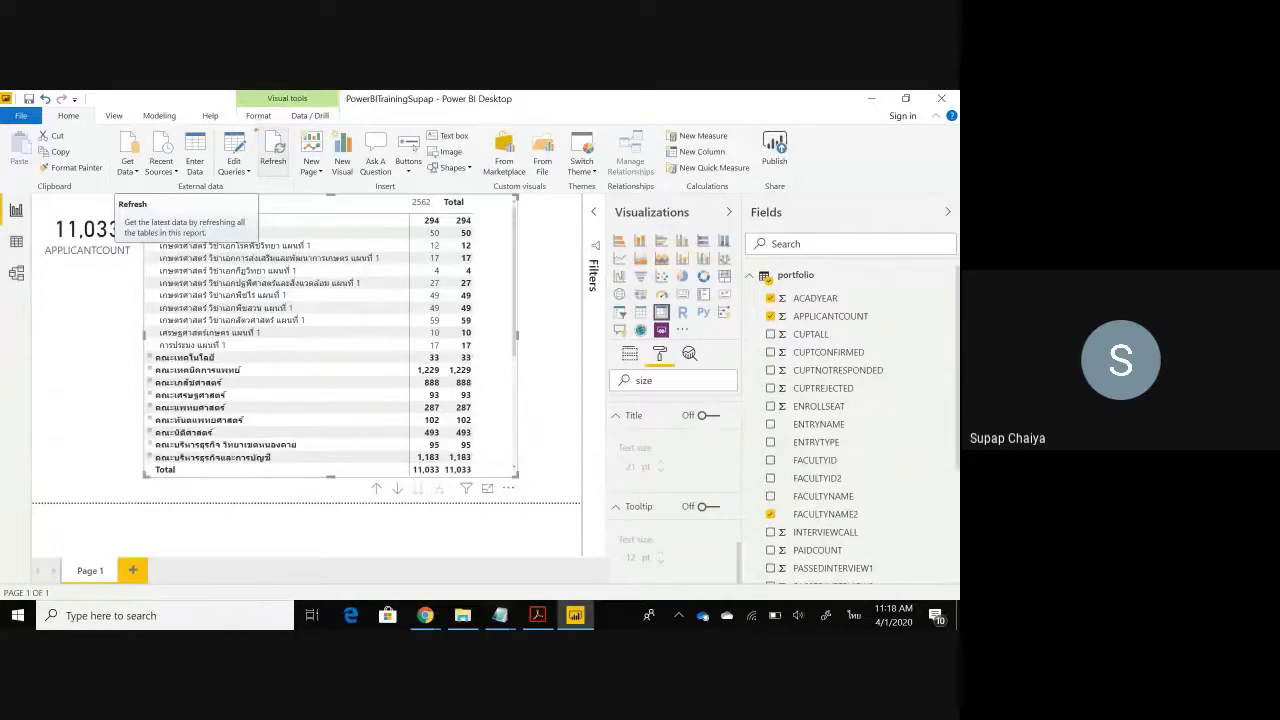
left_click_drag(257, 129, 296, 172)
left_click_drag(251, 126, 297, 184)
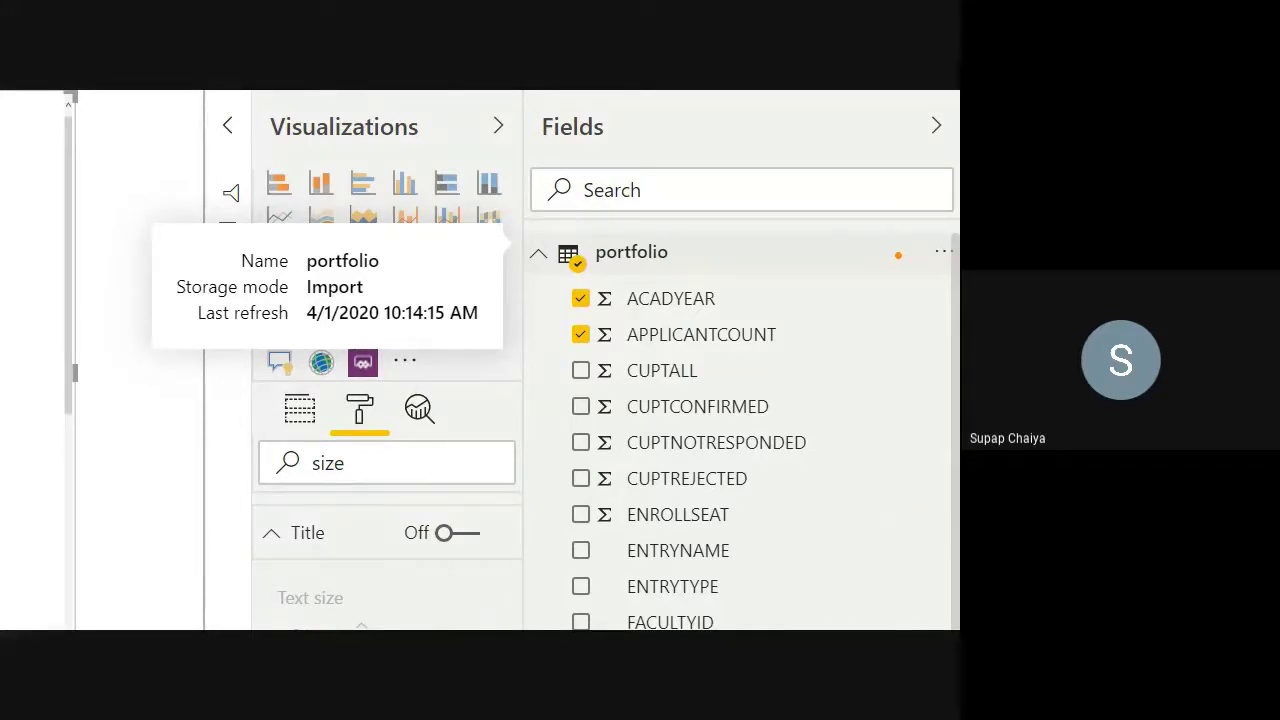
left_click_drag(315, 425, 900, 255)
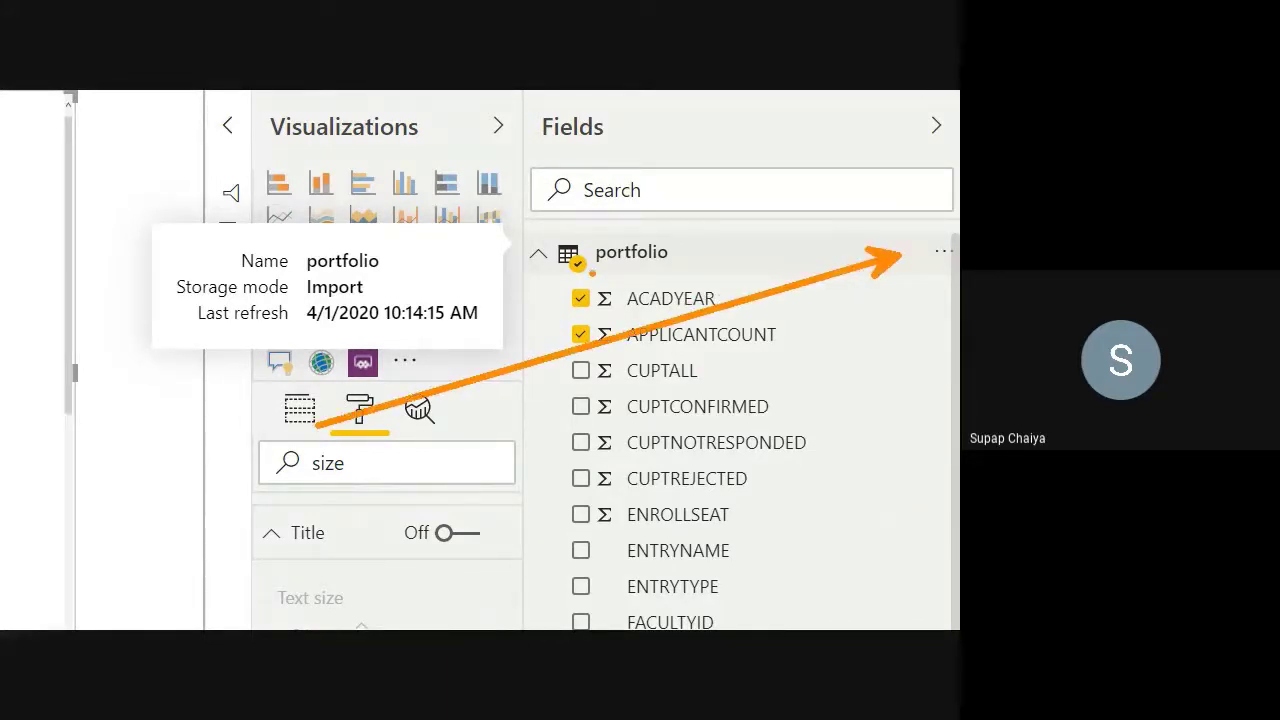
left_click_drag(580, 240, 706, 274)
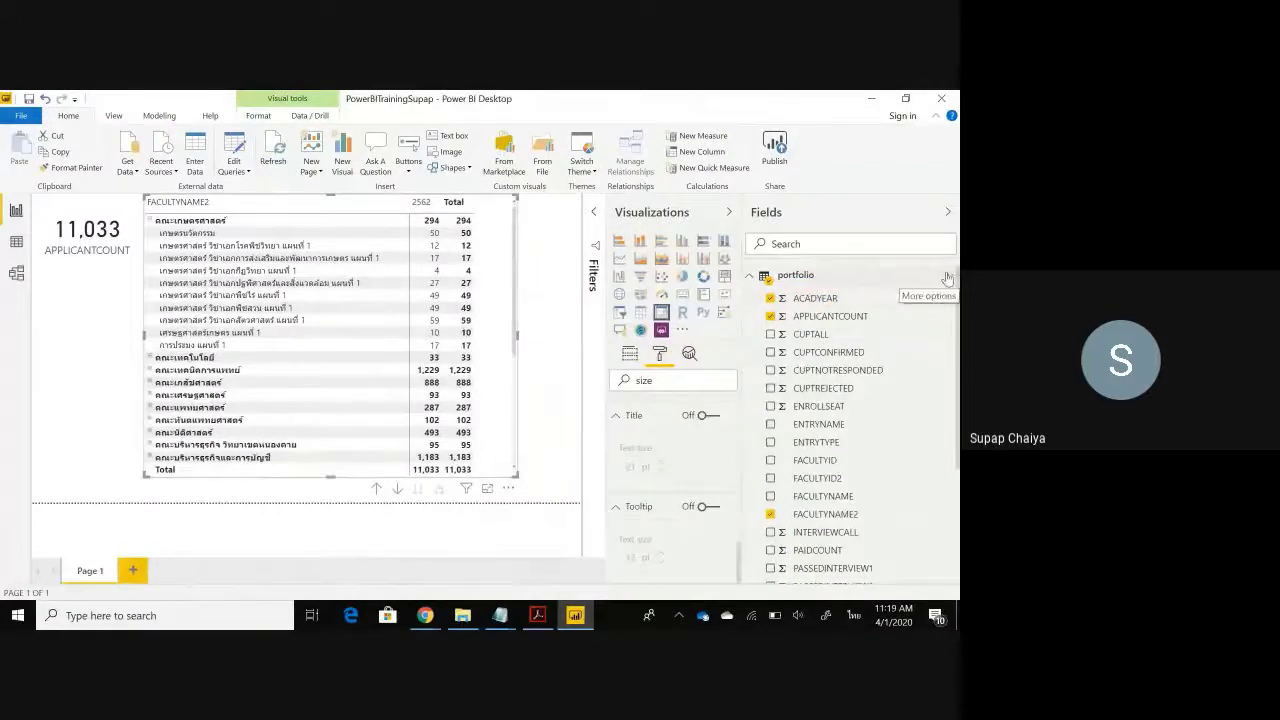
Show the portfolio table's Fields-pane menu, with arrows marking the Refresh data option
left_click(949, 279)
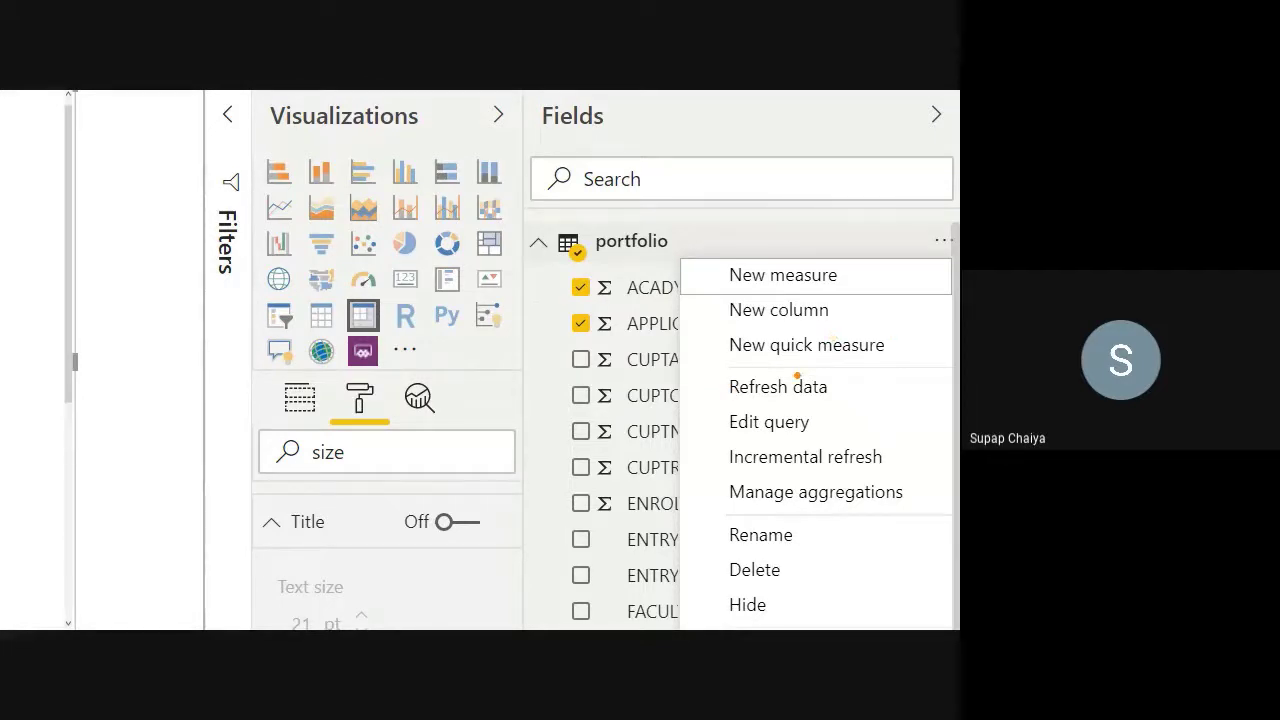
left_click_drag(797, 376, 882, 370)
left_click_drag(930, 266, 848, 379)
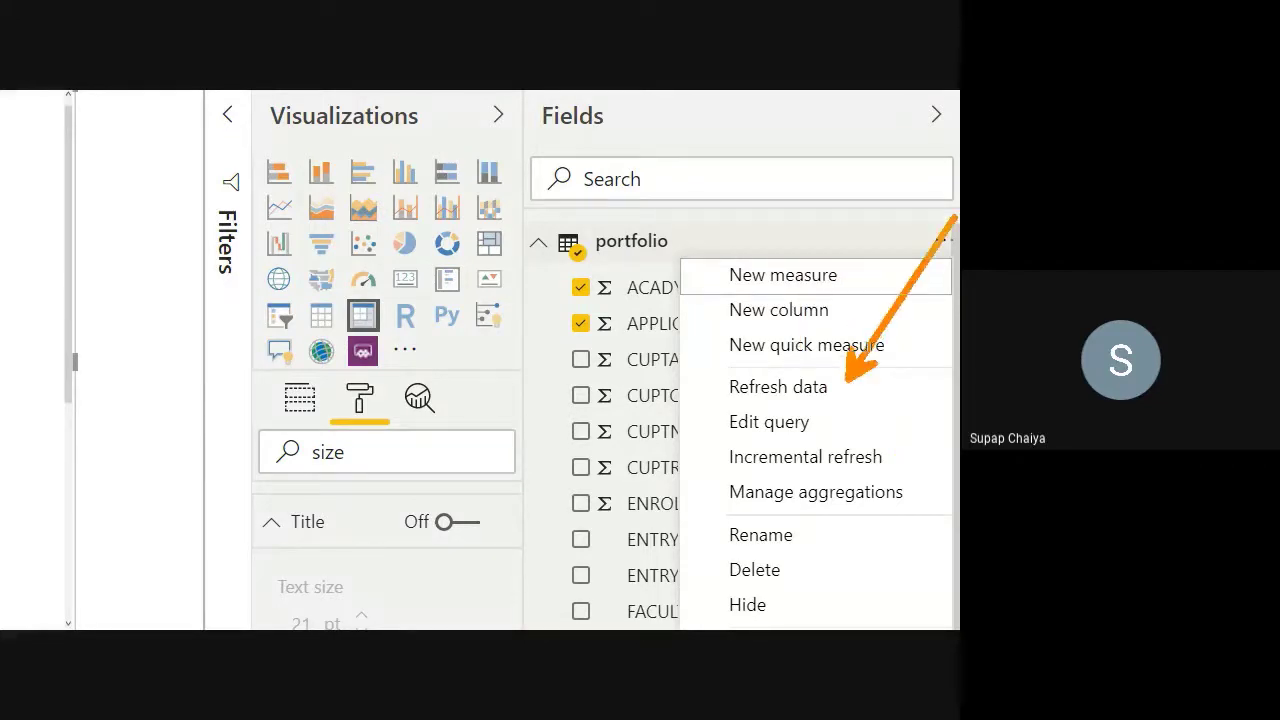
left_click_drag(940, 244, 849, 377)
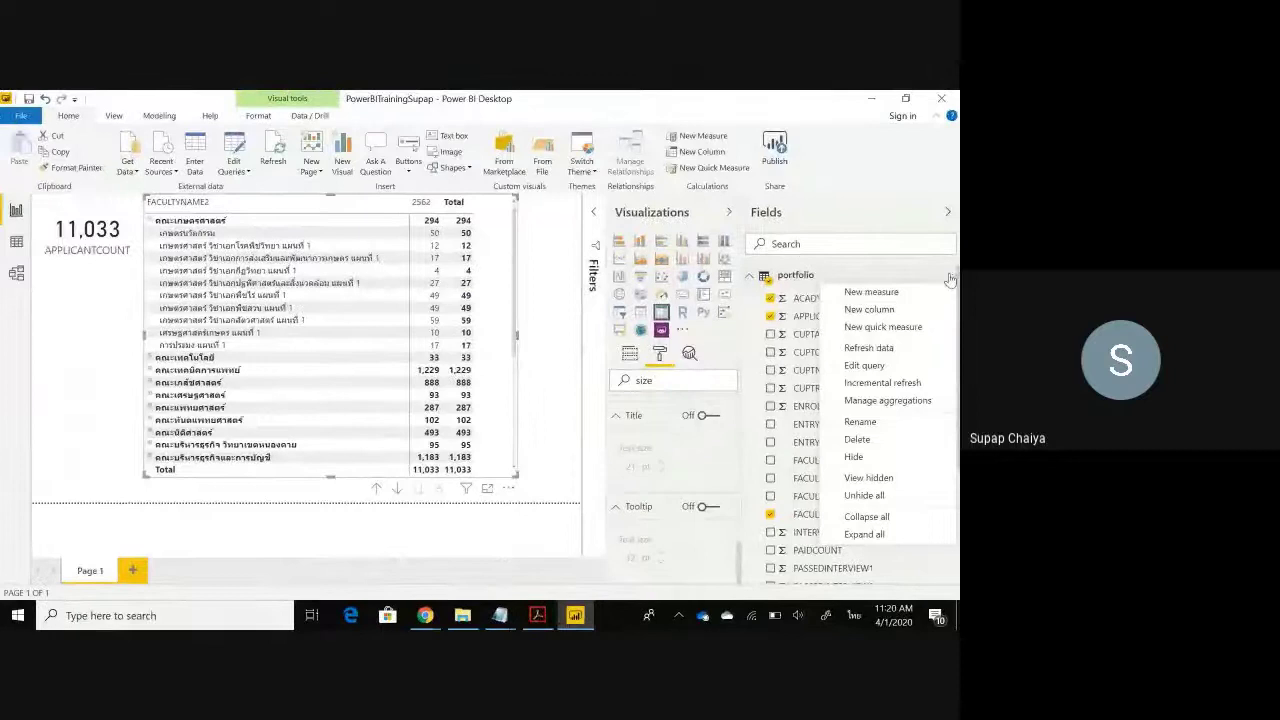
Refresh the portfolio table and select the APPLICANTCOUNT card, now 27,452 with 2562 and 2563
left_click(950, 279)
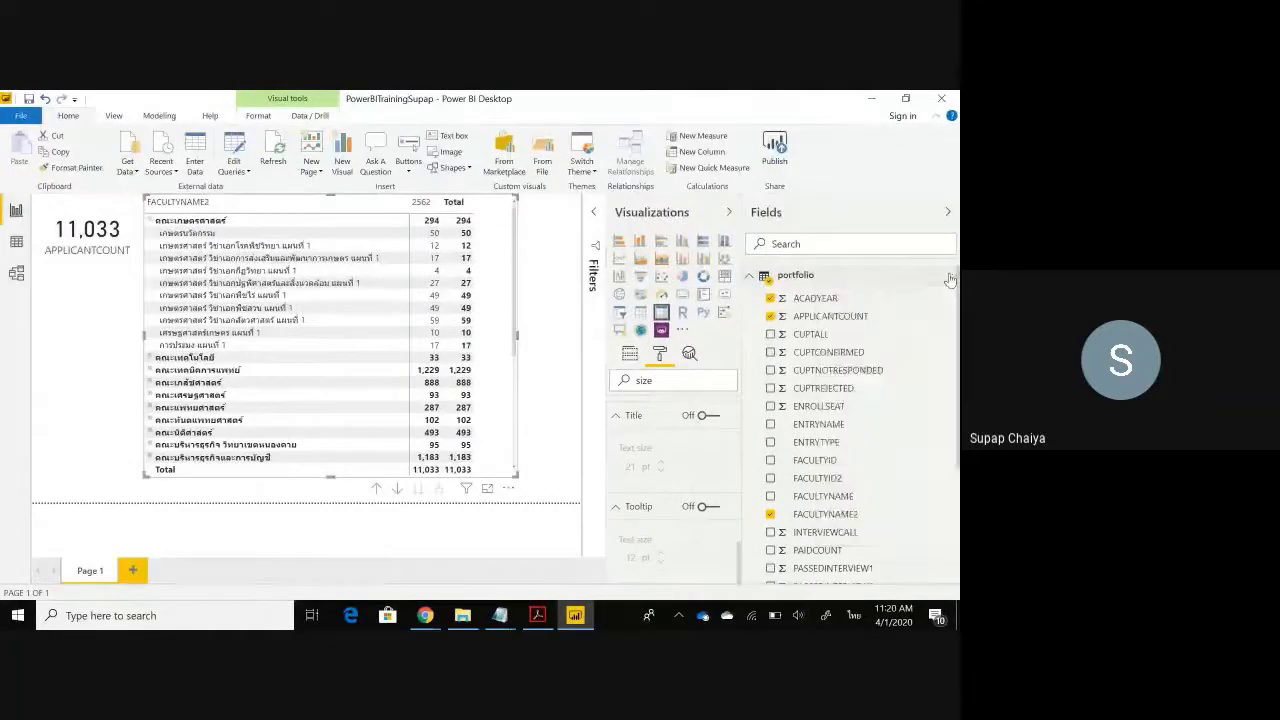
left_click(950, 279)
left_click(870, 348)
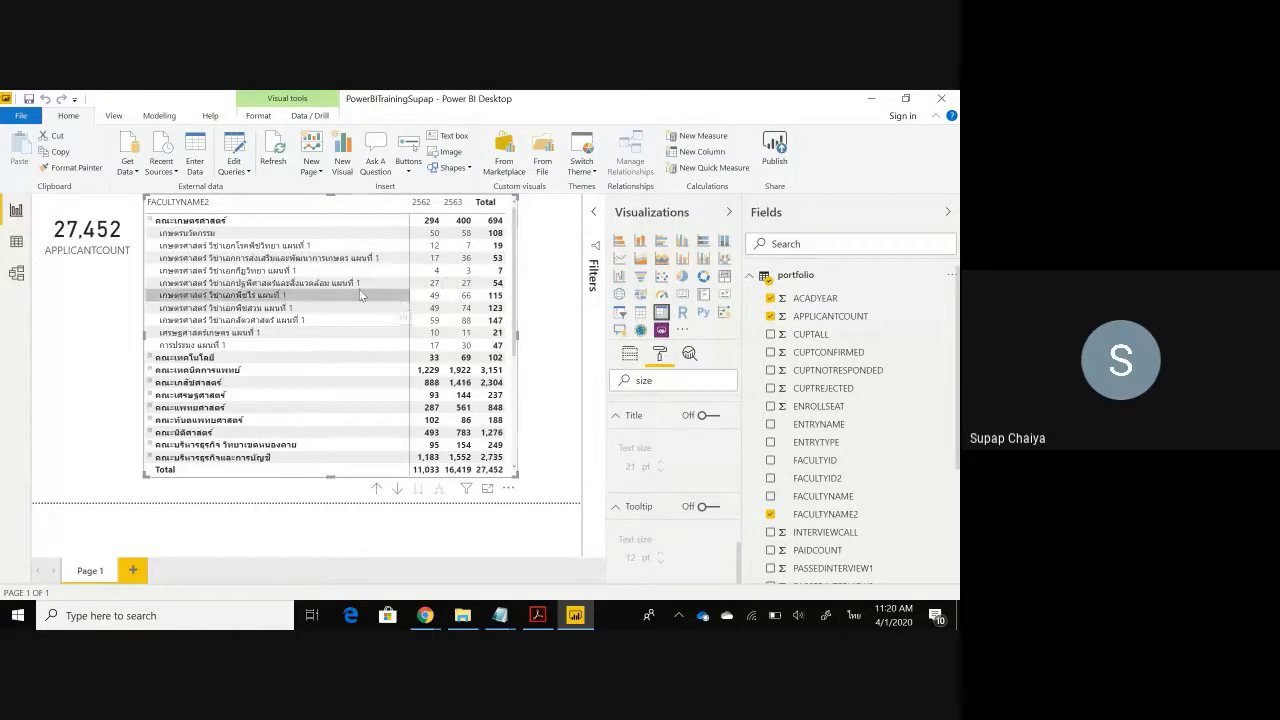
mouse_move(105, 257)
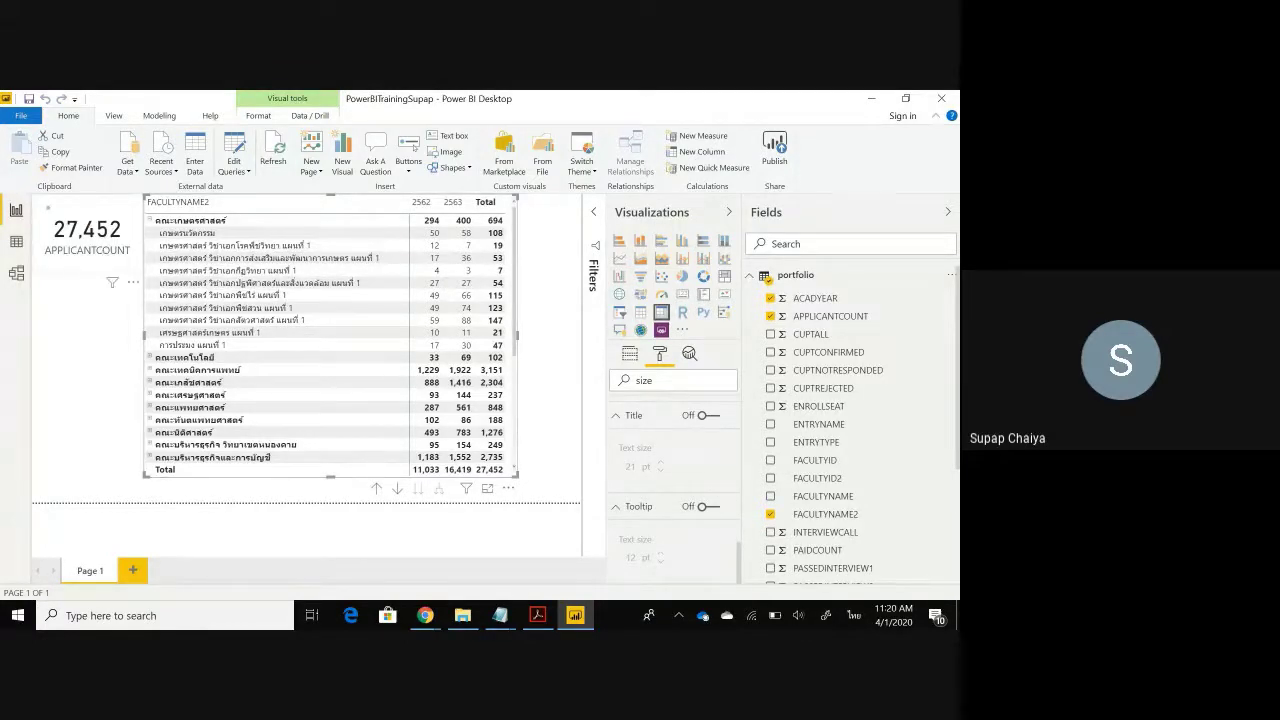
left_click(42, 209)
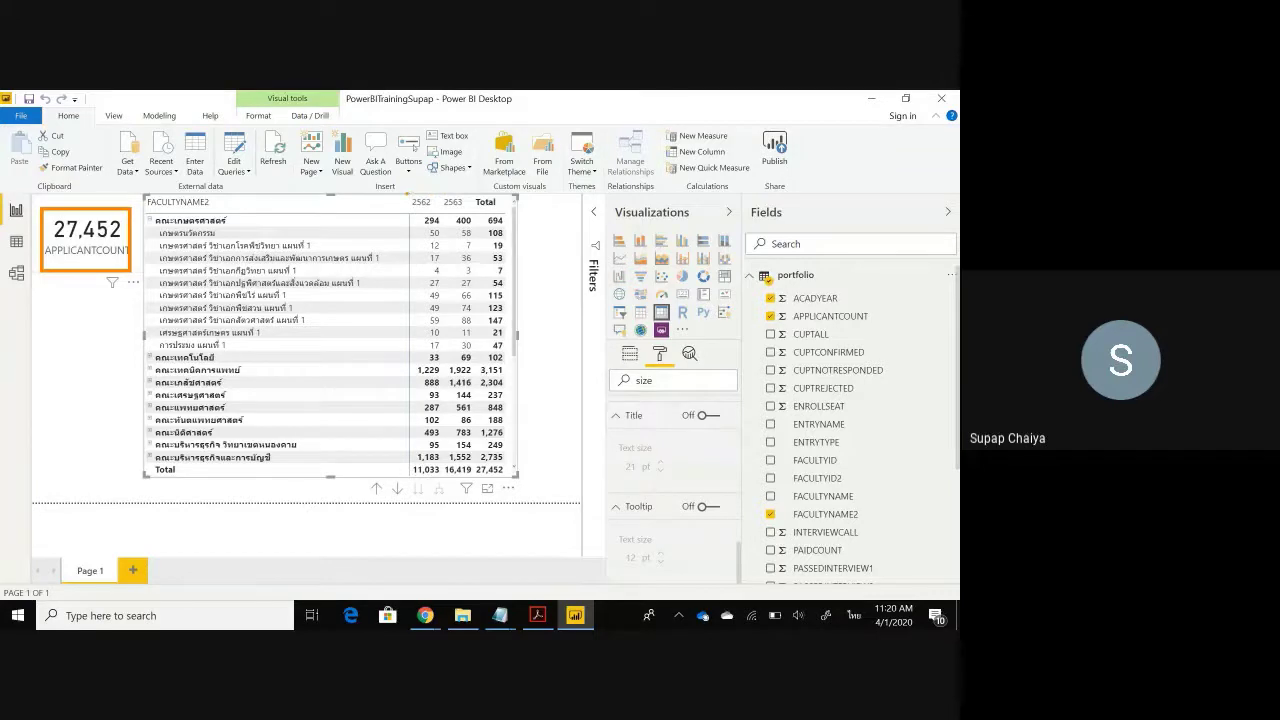
left_click_drag(406, 194, 472, 215)
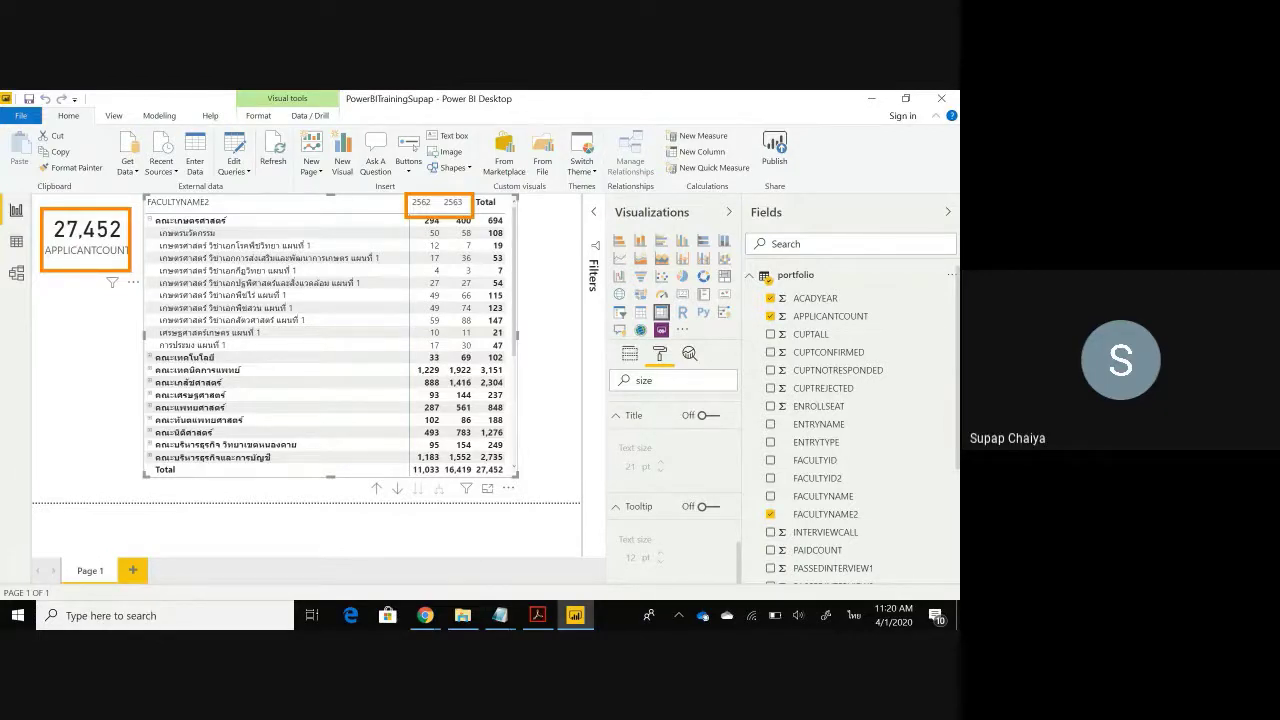
In the Excel folder, select Port63 then Port62_4_PowerBI.xlsx to show its data preview
left_click(462, 615)
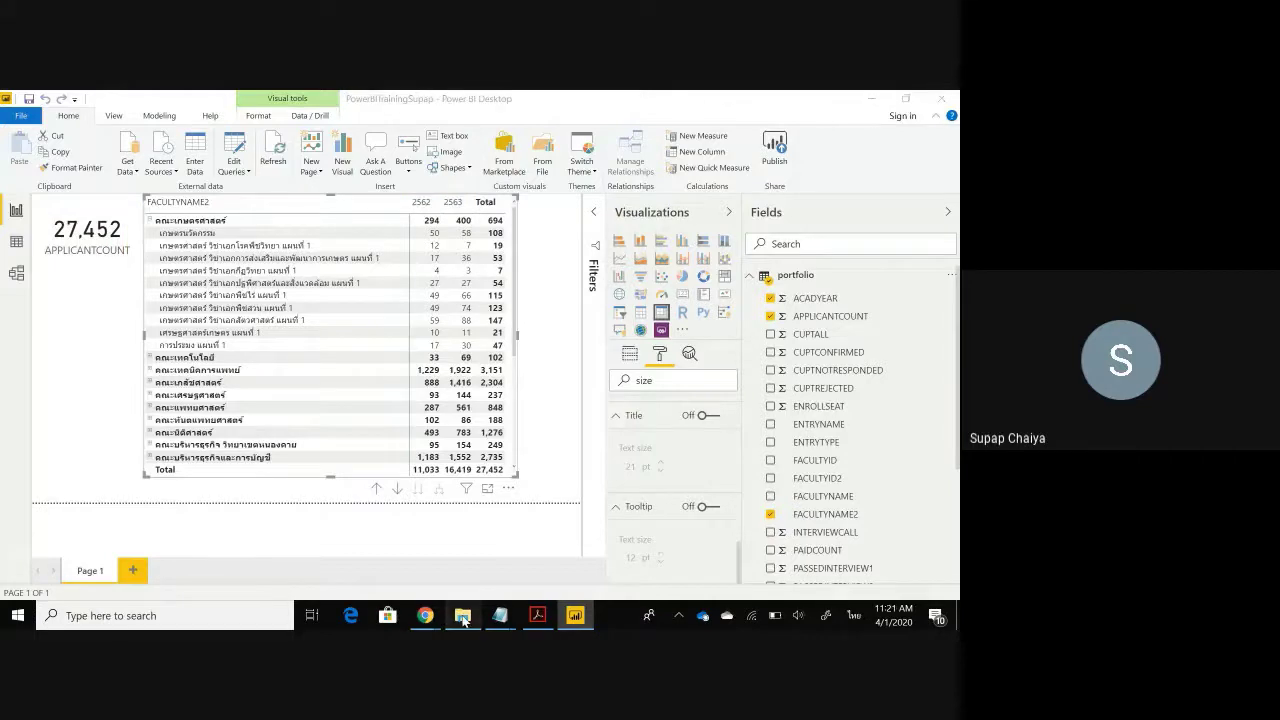
left_click(303, 316)
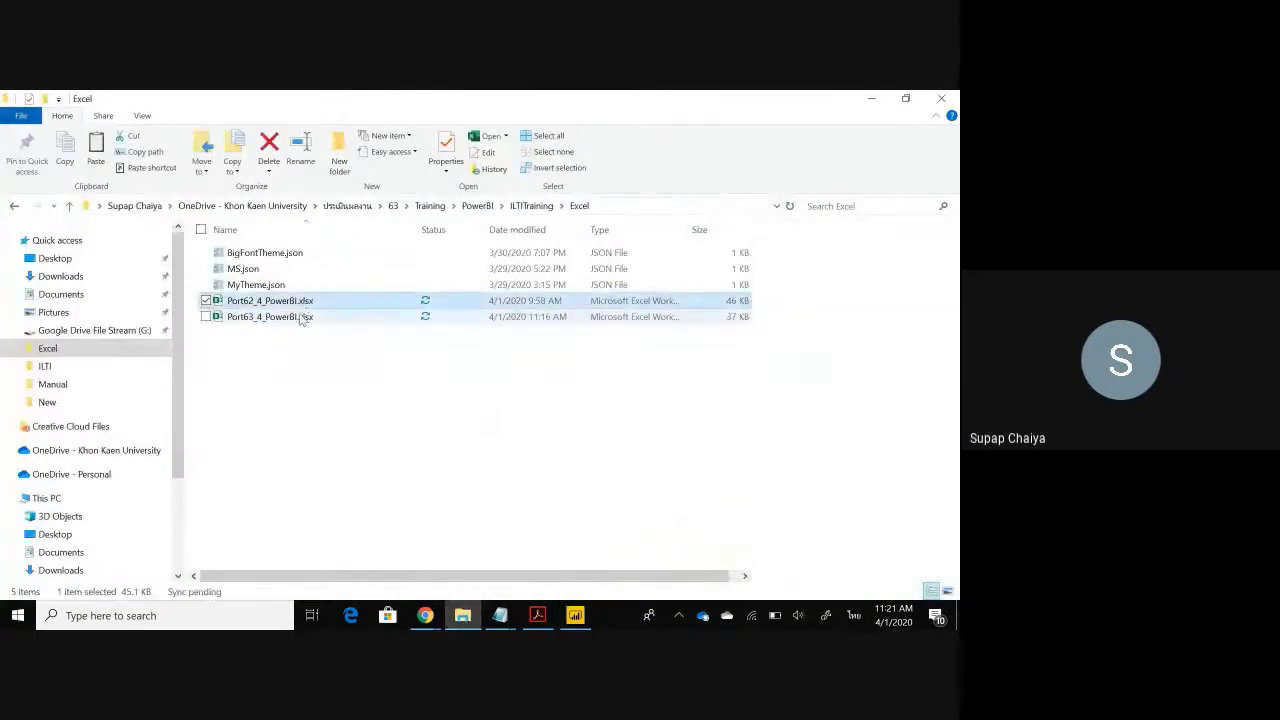
left_click(306, 302)
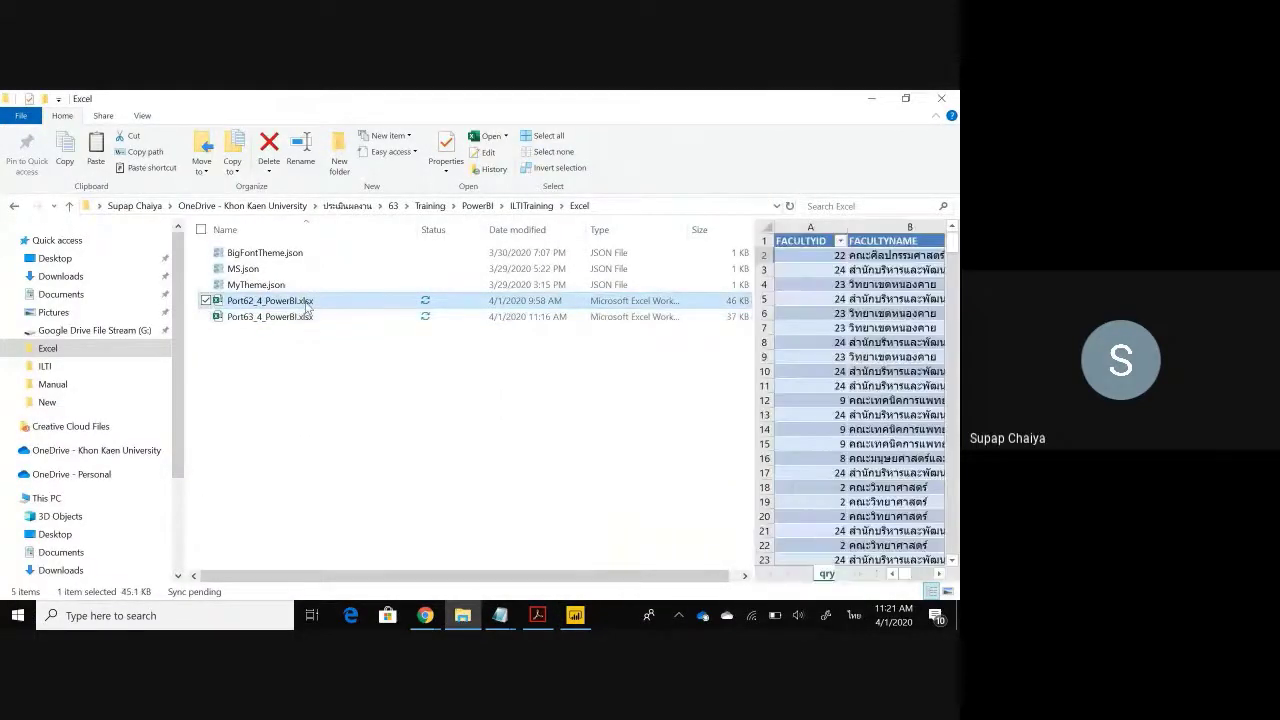
left_click(290, 318)
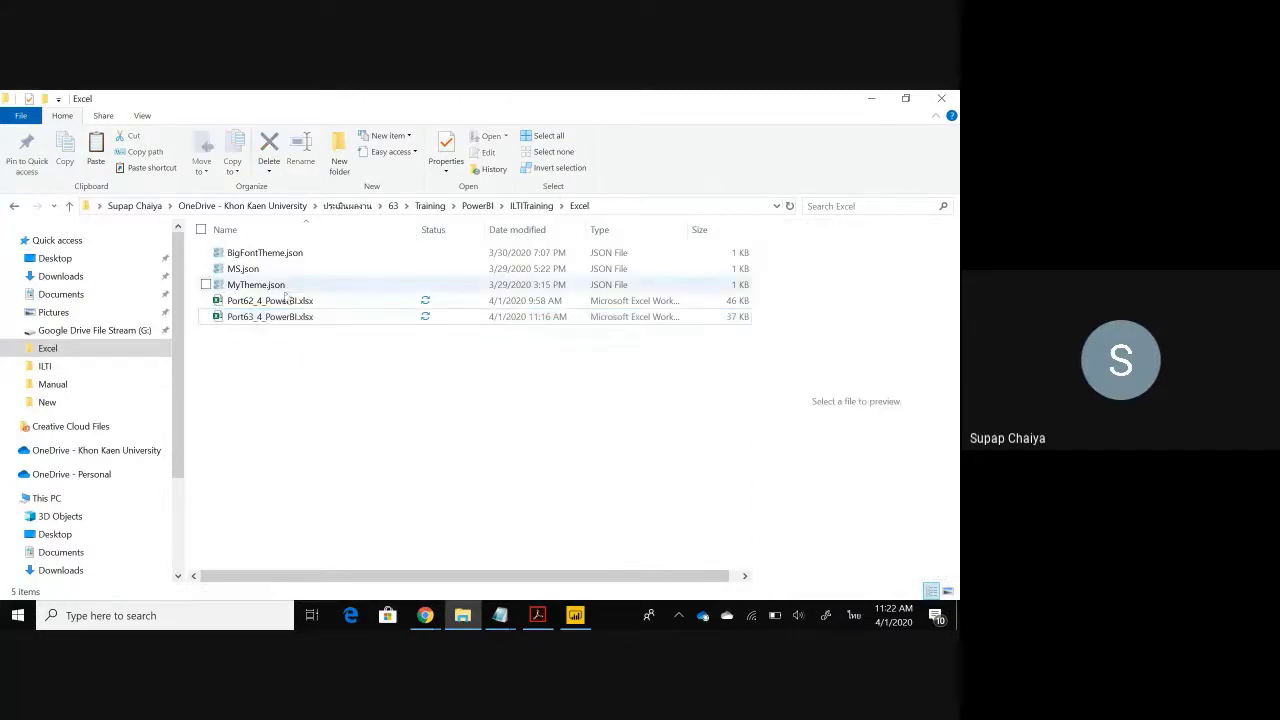
left_click(255, 300)
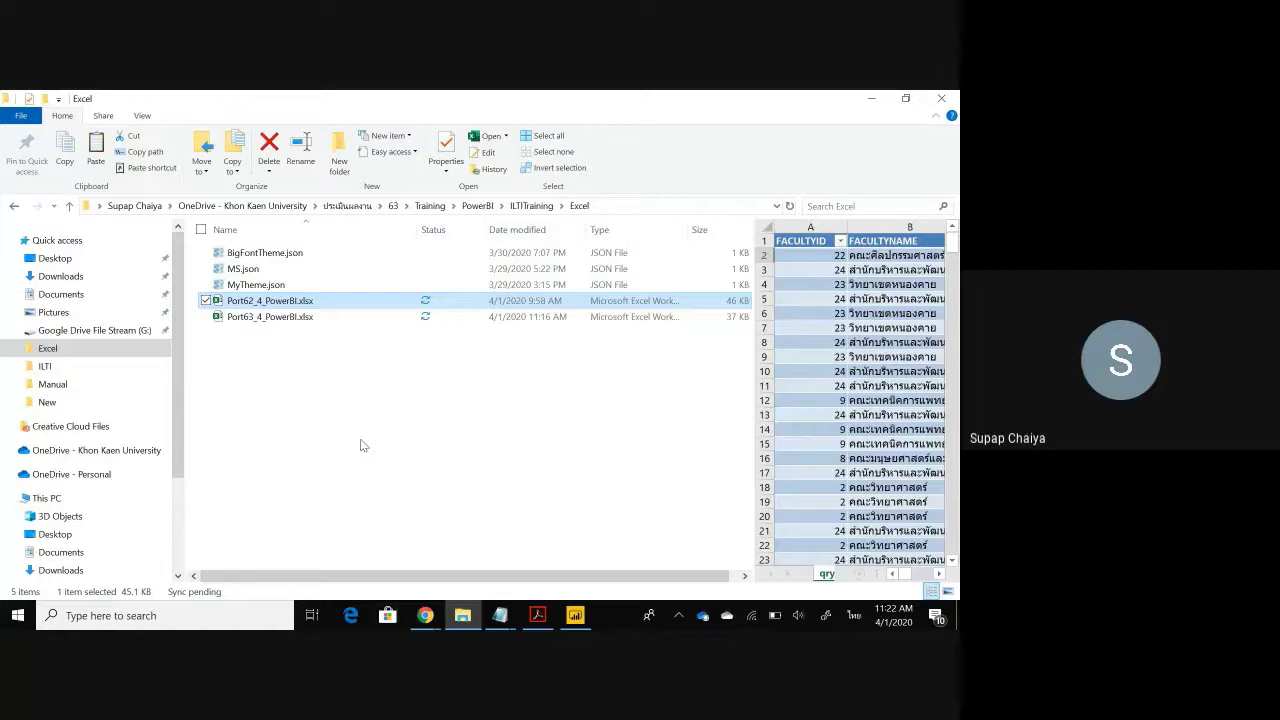
left_click(349, 414)
left_click(332, 301)
Annotate 'Control + X' and cut Port62_4_PowerBI.xlsx from the Excel folder
key("ctrl+1")
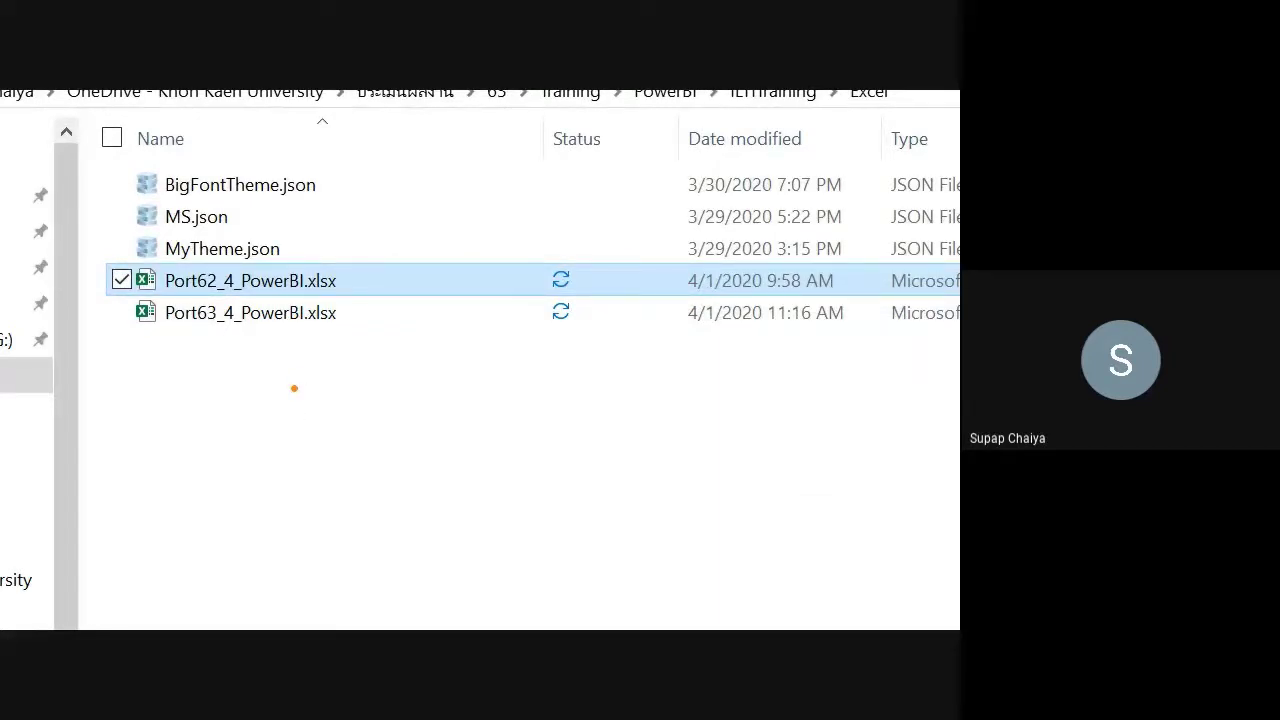
type("Ct")
type("Cont")
key("BackSpace")
key("BackSpace")
key("BackSpace")
type("tro")
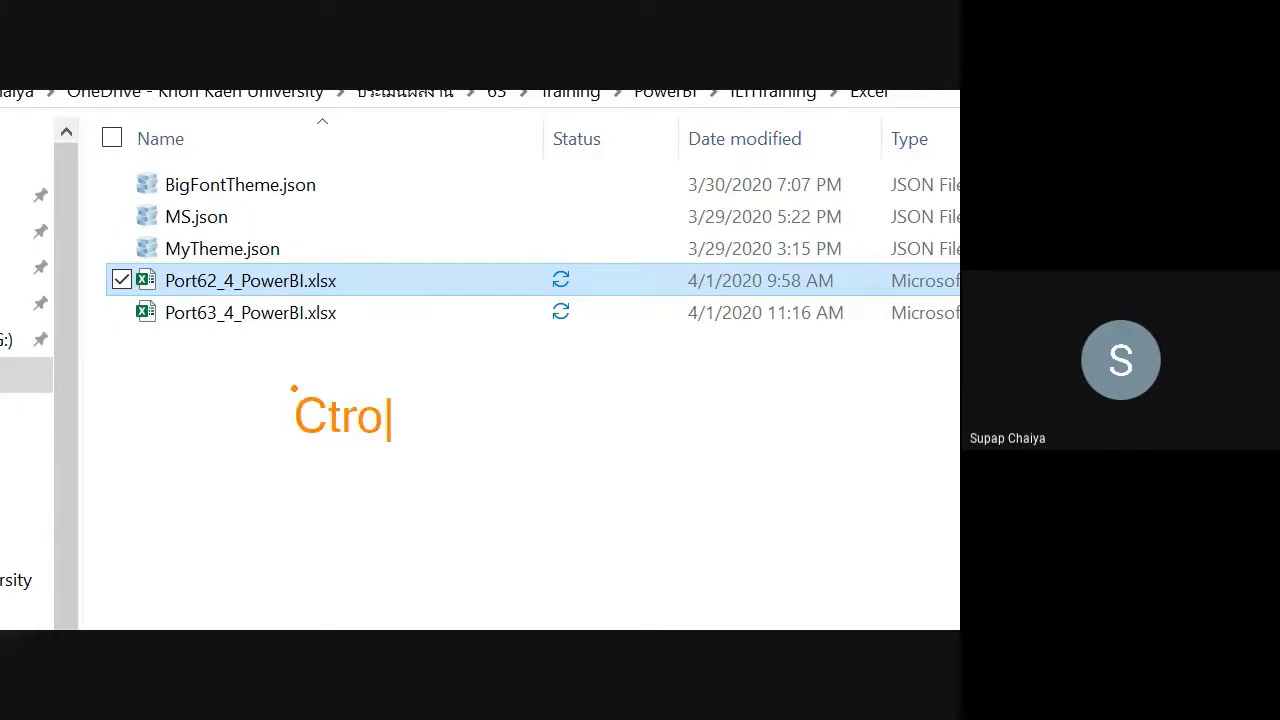
key("BackSpace")
type("l + ")
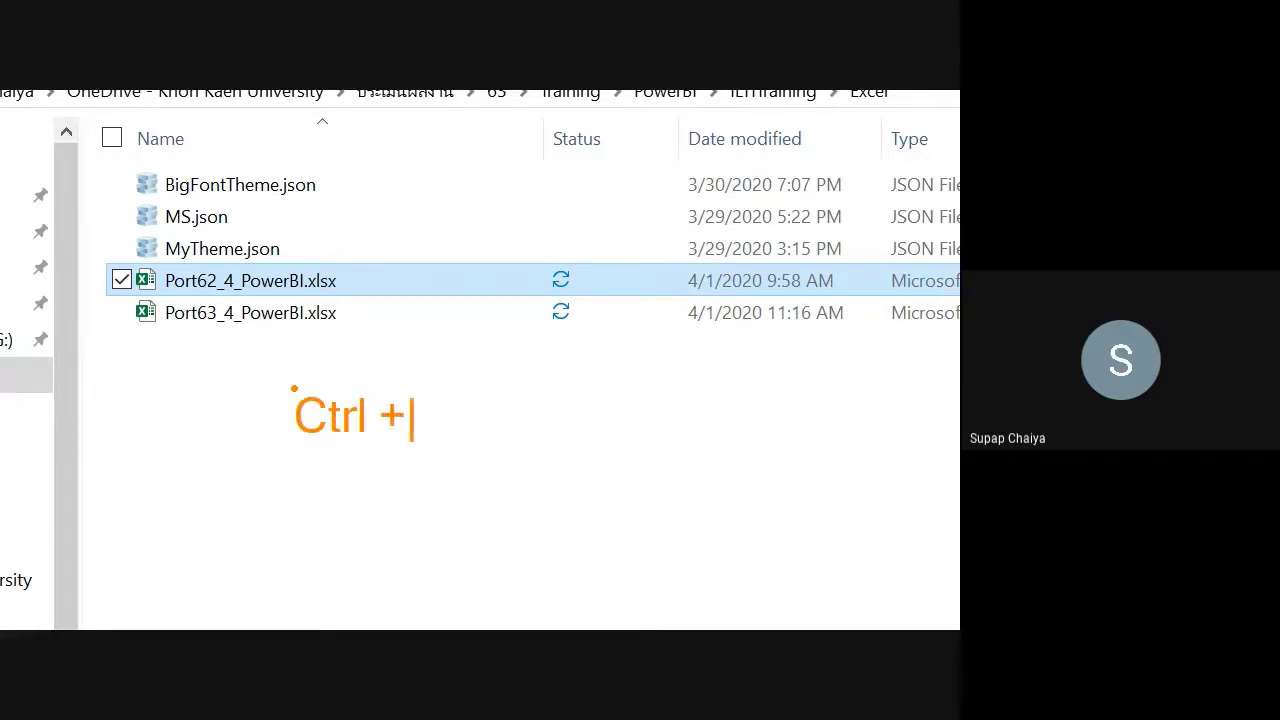
type("X")
left_click(293, 302)
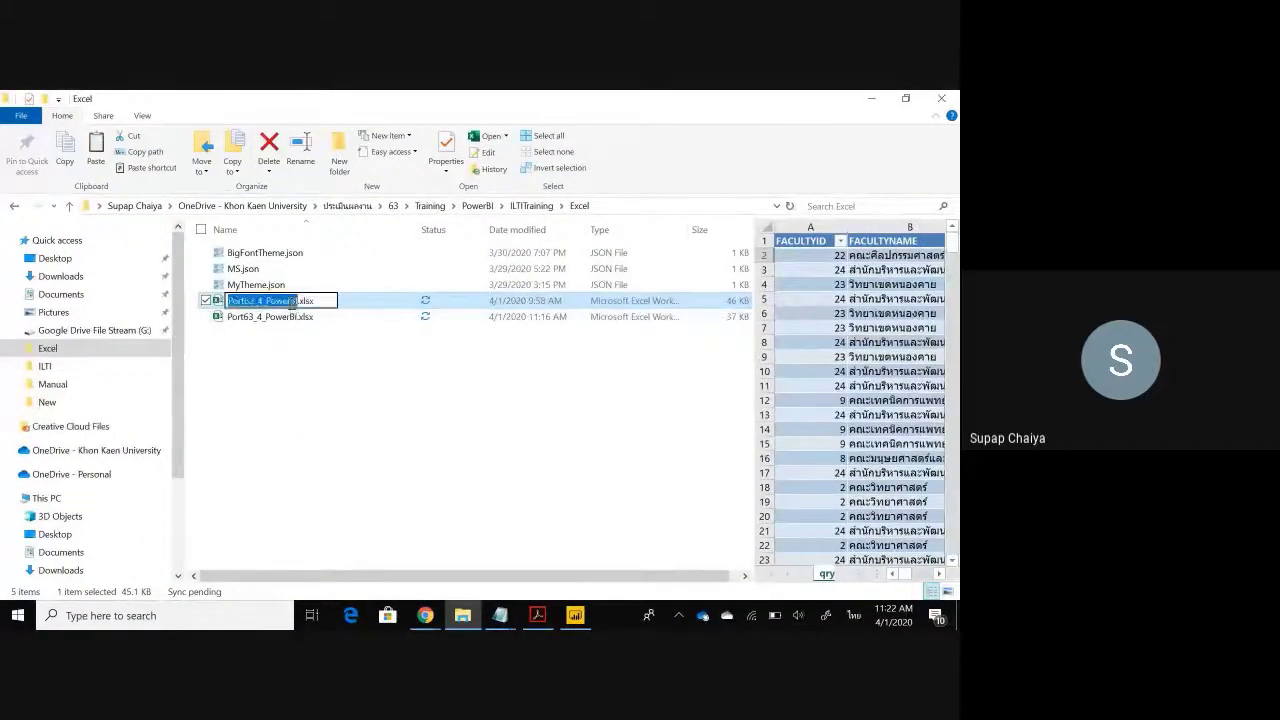
key("ctrl+x")
left_click(302, 368)
key("Return")
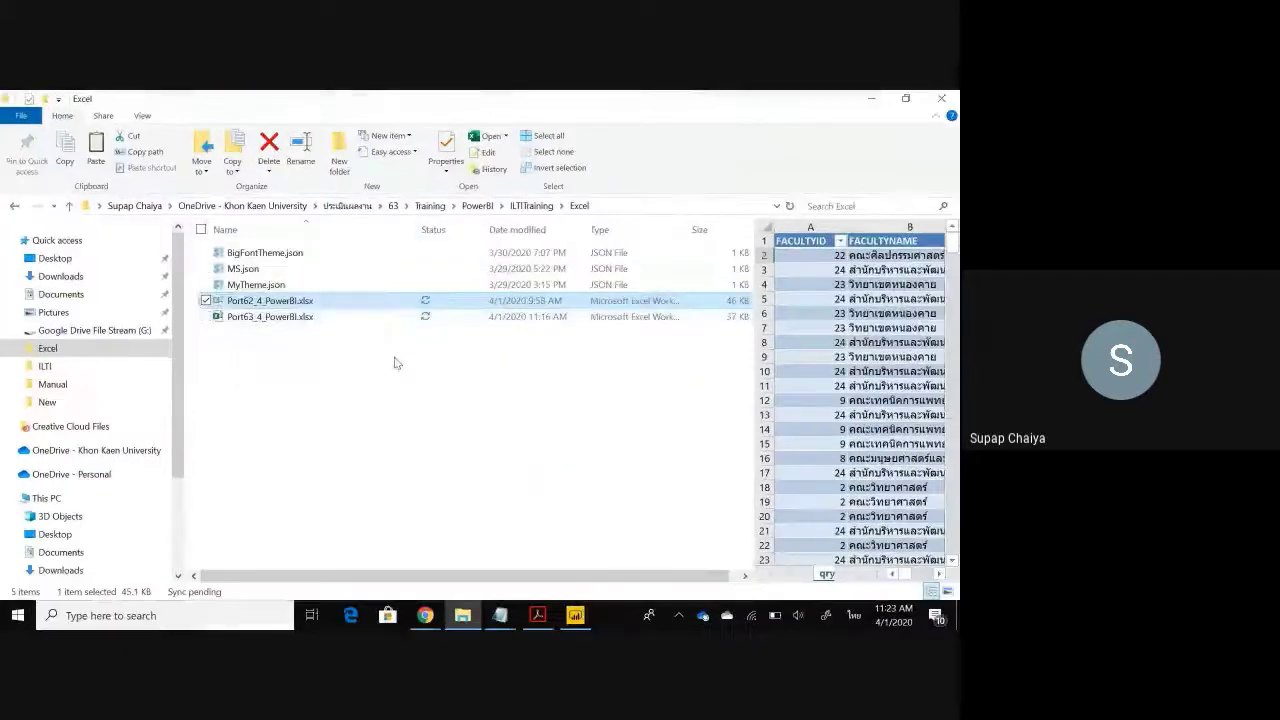
Paste Port62_4_PowerBI.xlsx into the parent ILTITraining folder
key("alt+Up")
left_click(330, 410)
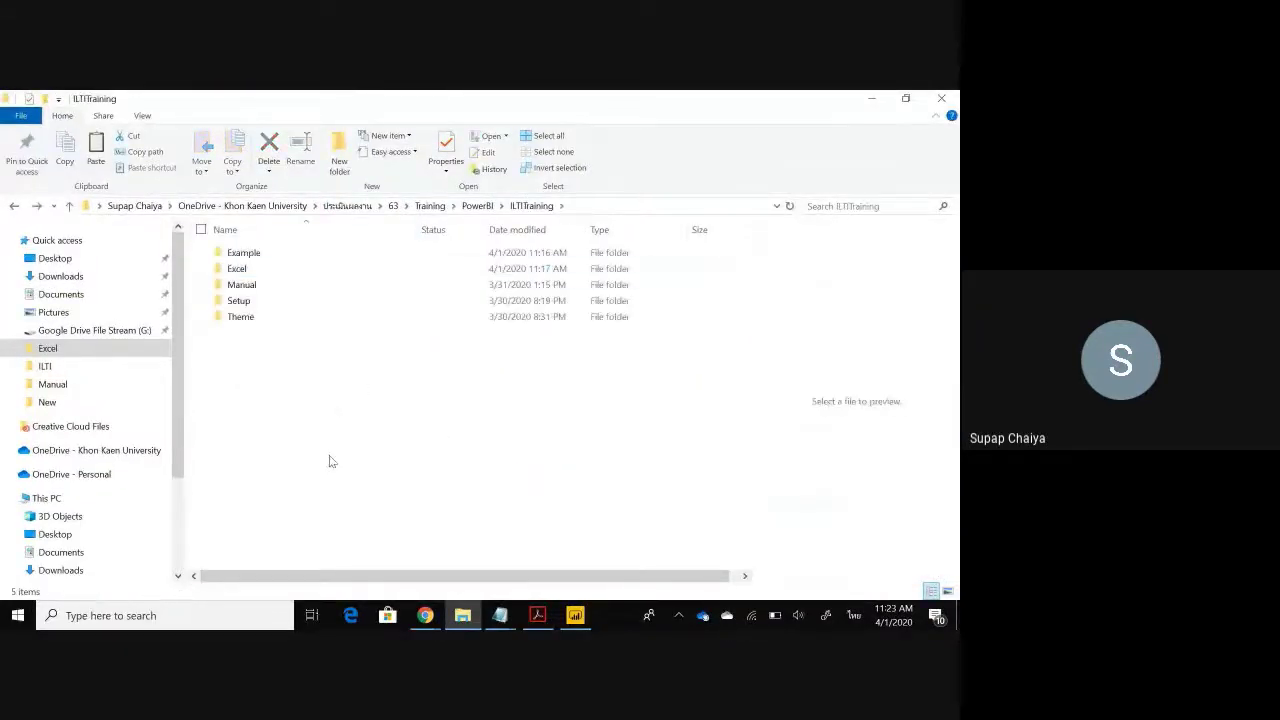
key("ctrl+v")
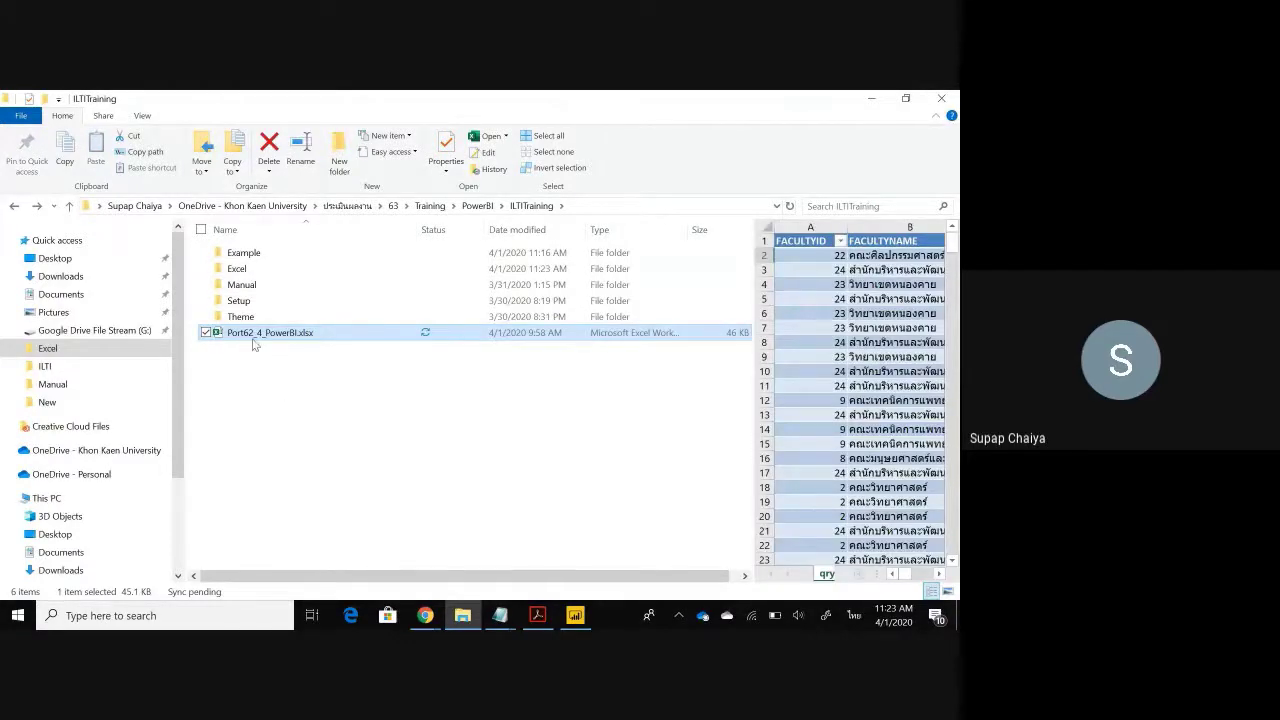
left_click(530, 450)
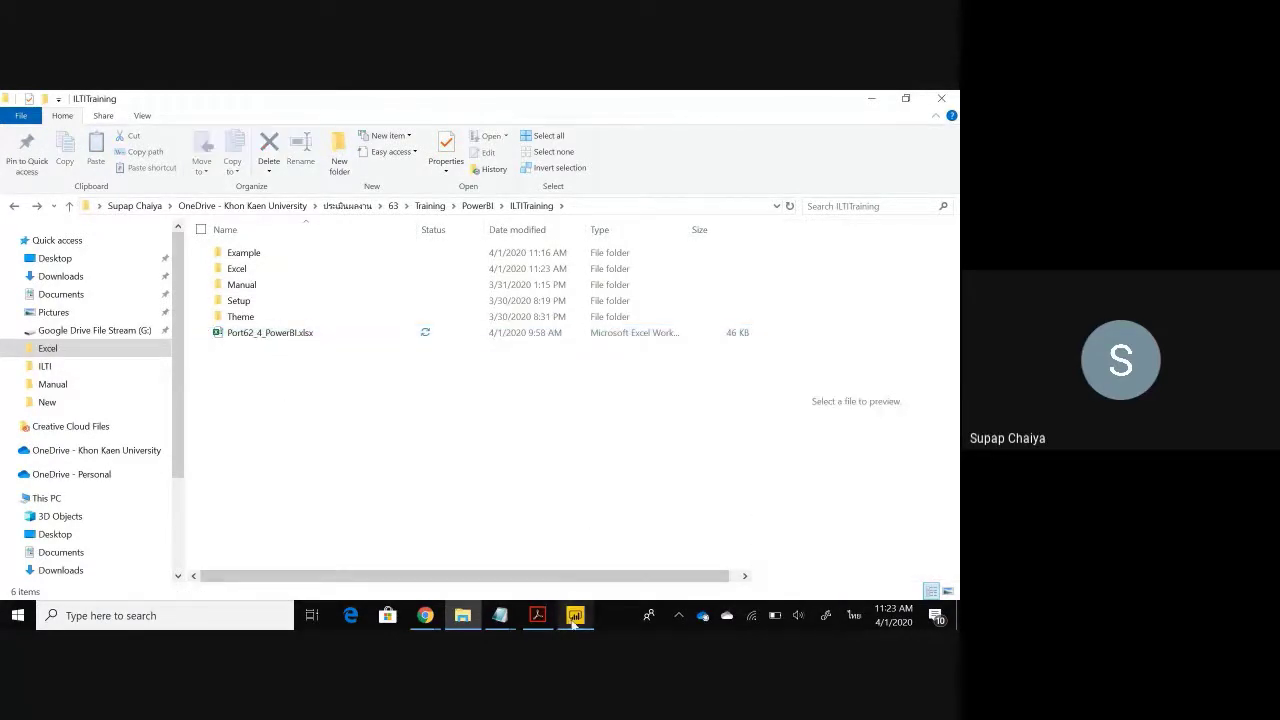
Back in Power BI, refresh the portfolio table; the matrix keeps only 2563, totalling 16,419
left_click(575, 615)
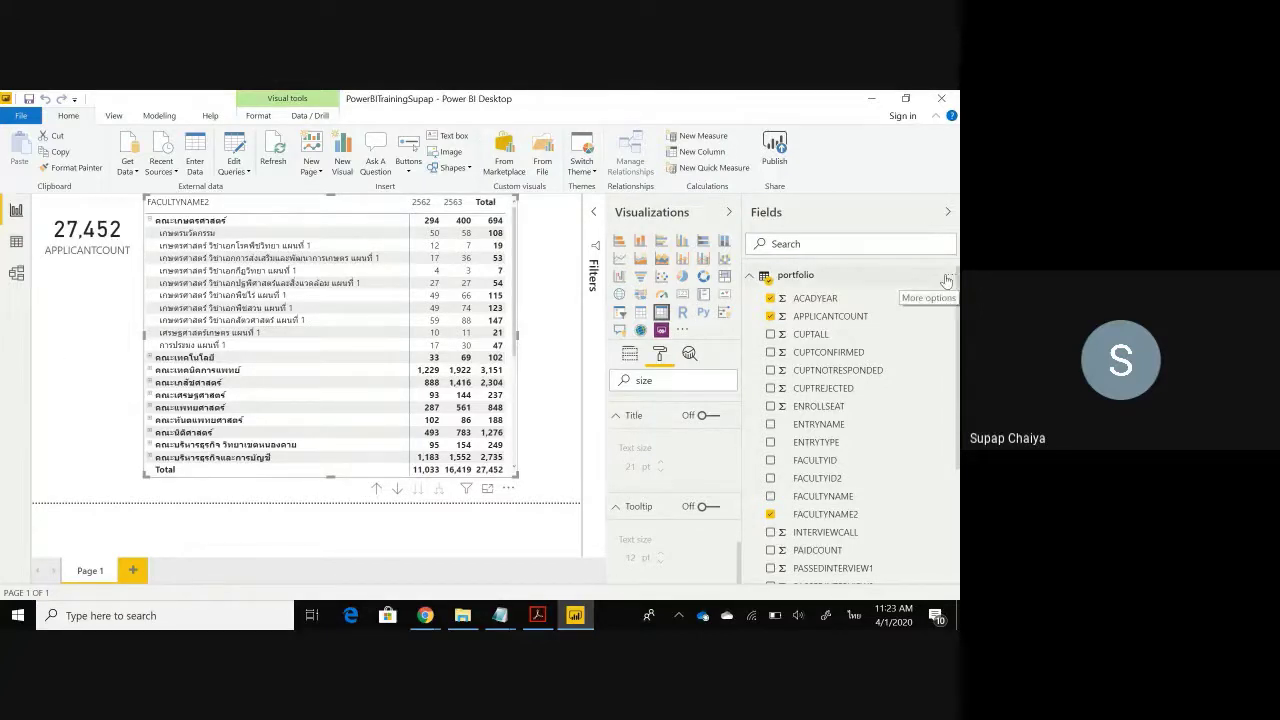
left_click(946, 280)
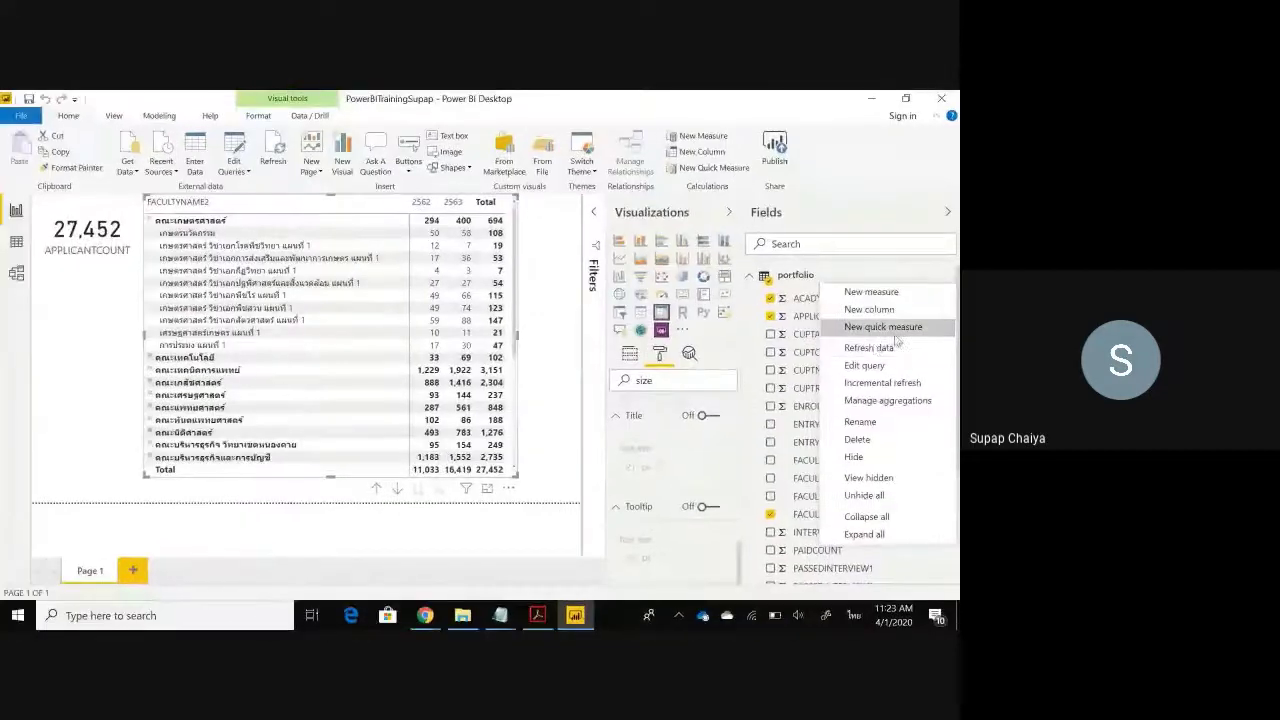
left_click(870, 352)
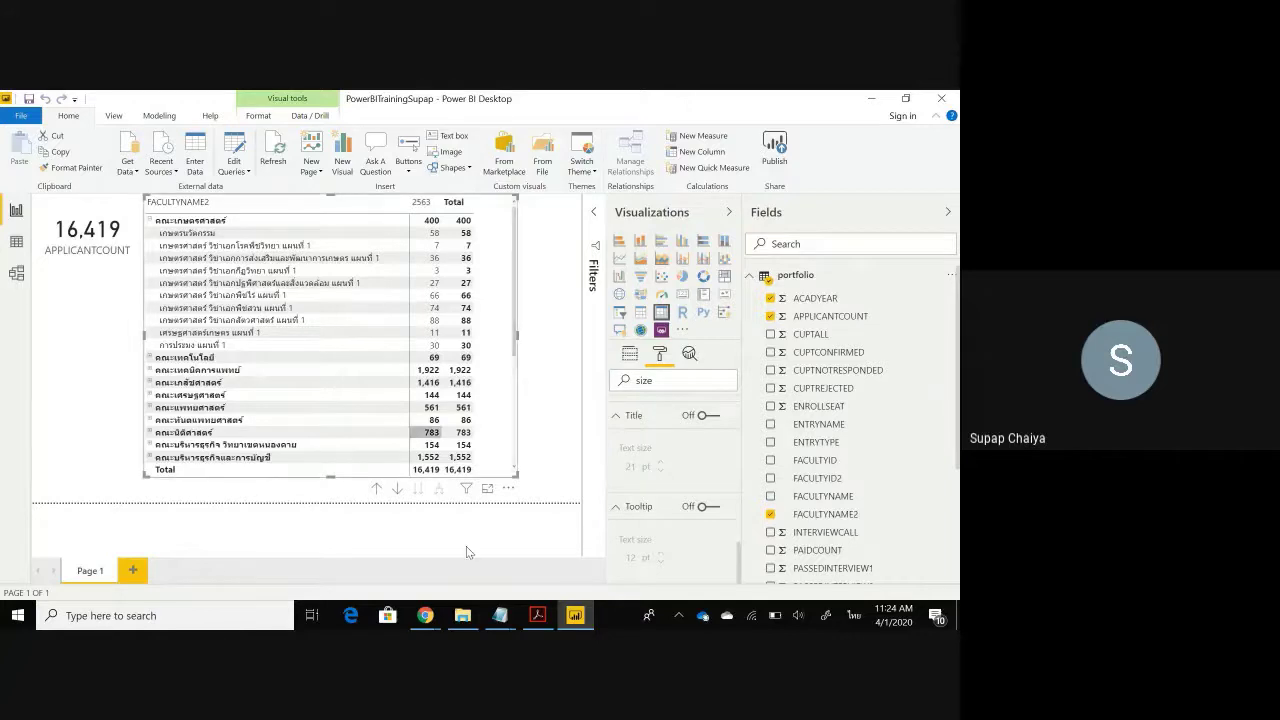
Move Port62_4_PowerBI.xlsx back into the Excel folder beside Port63_4_PowerBI.xlsx
left_click(462, 615)
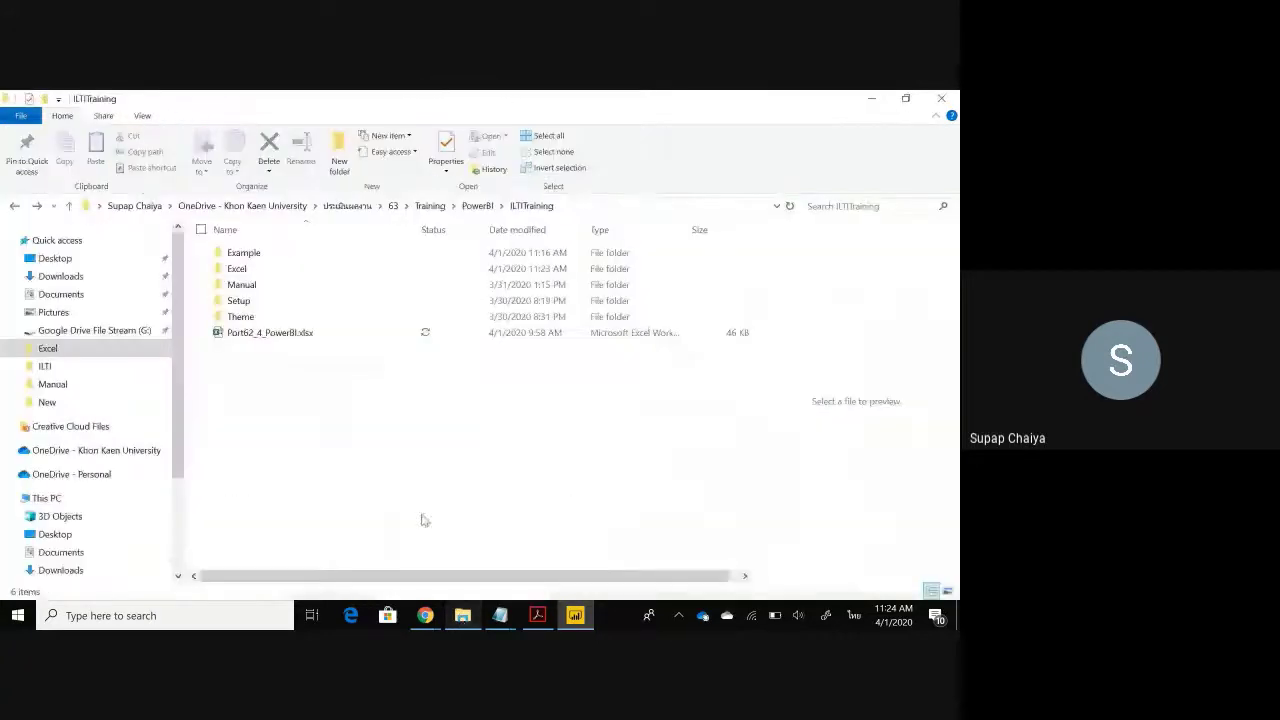
left_click(293, 338)
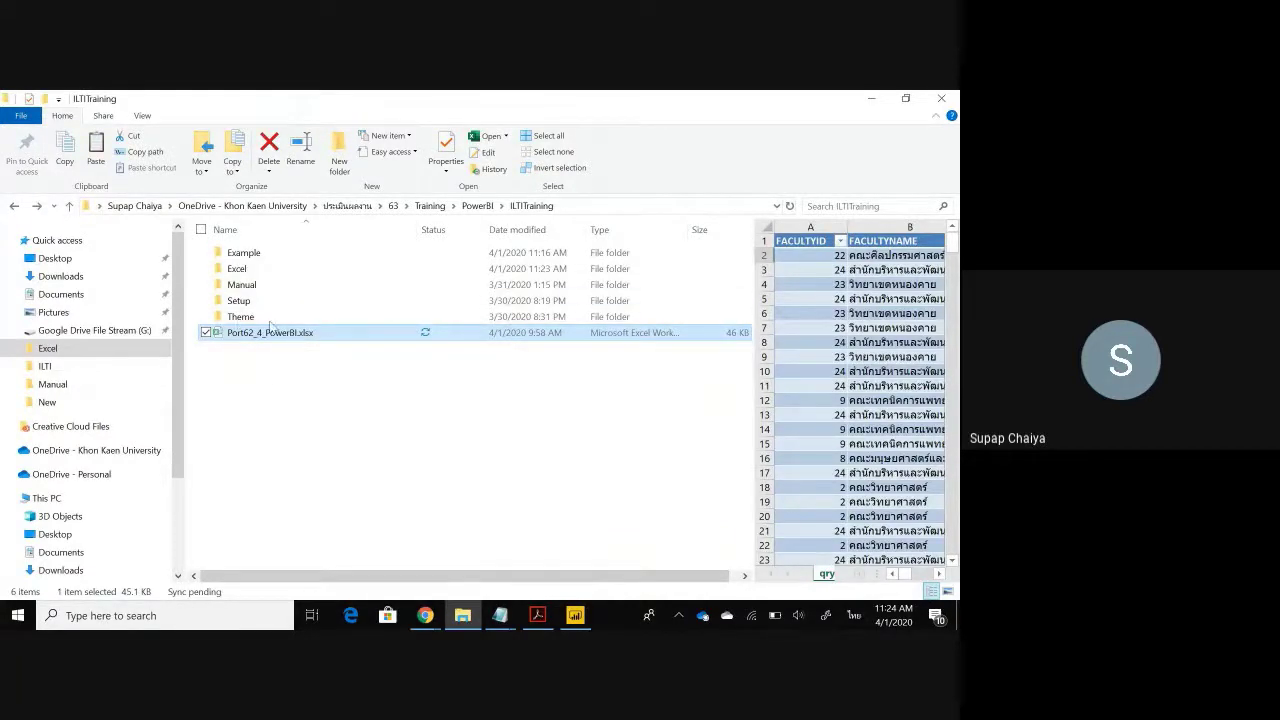
left_click(277, 270)
key("Return")
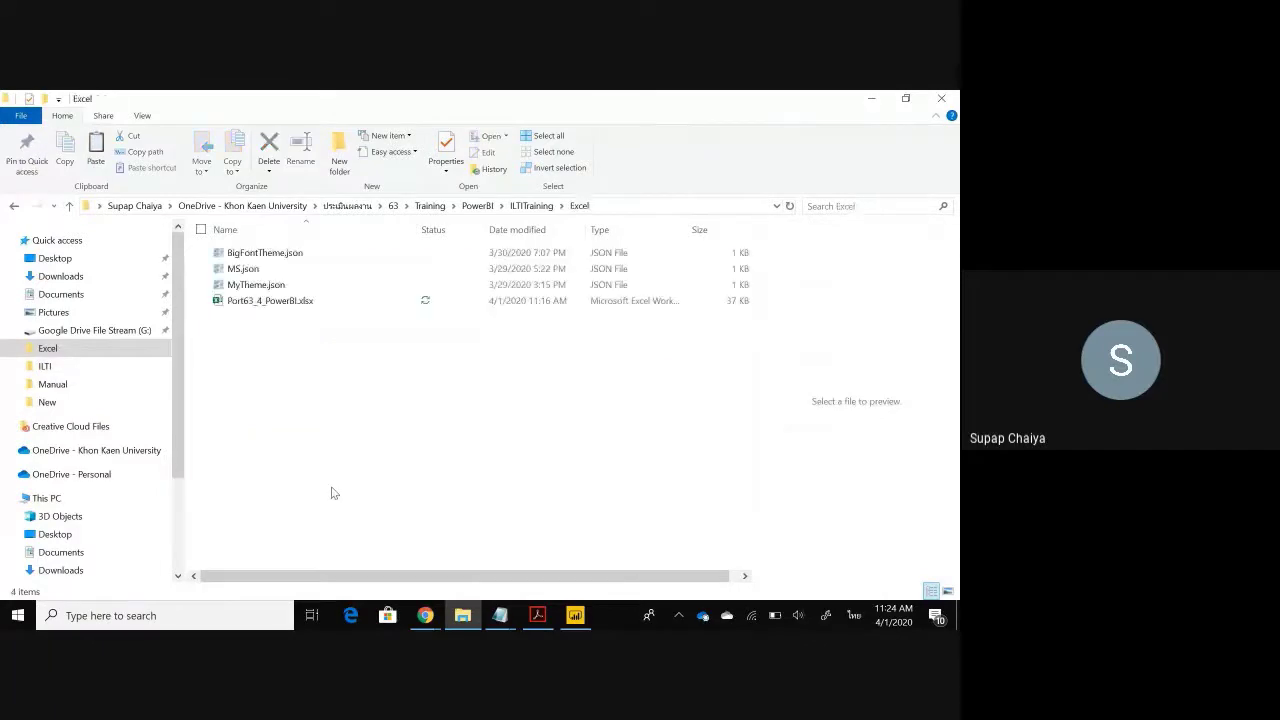
key("ctrl+v")
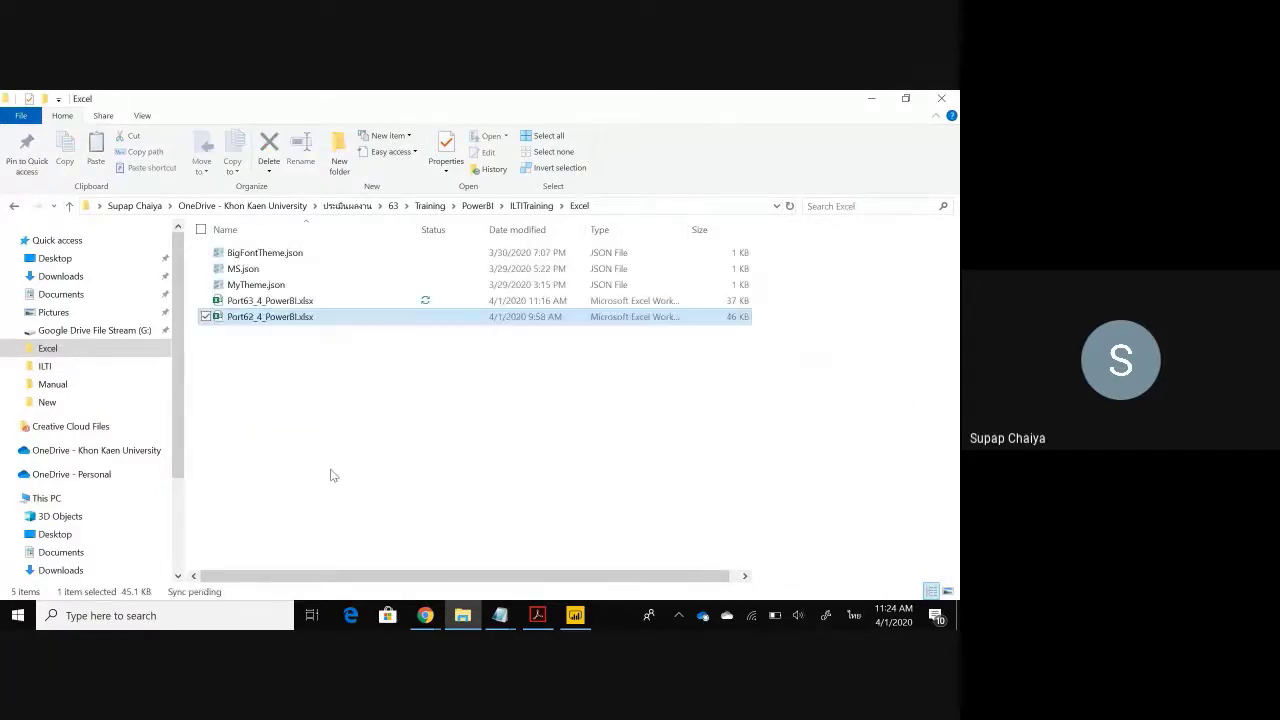
left_click(346, 474)
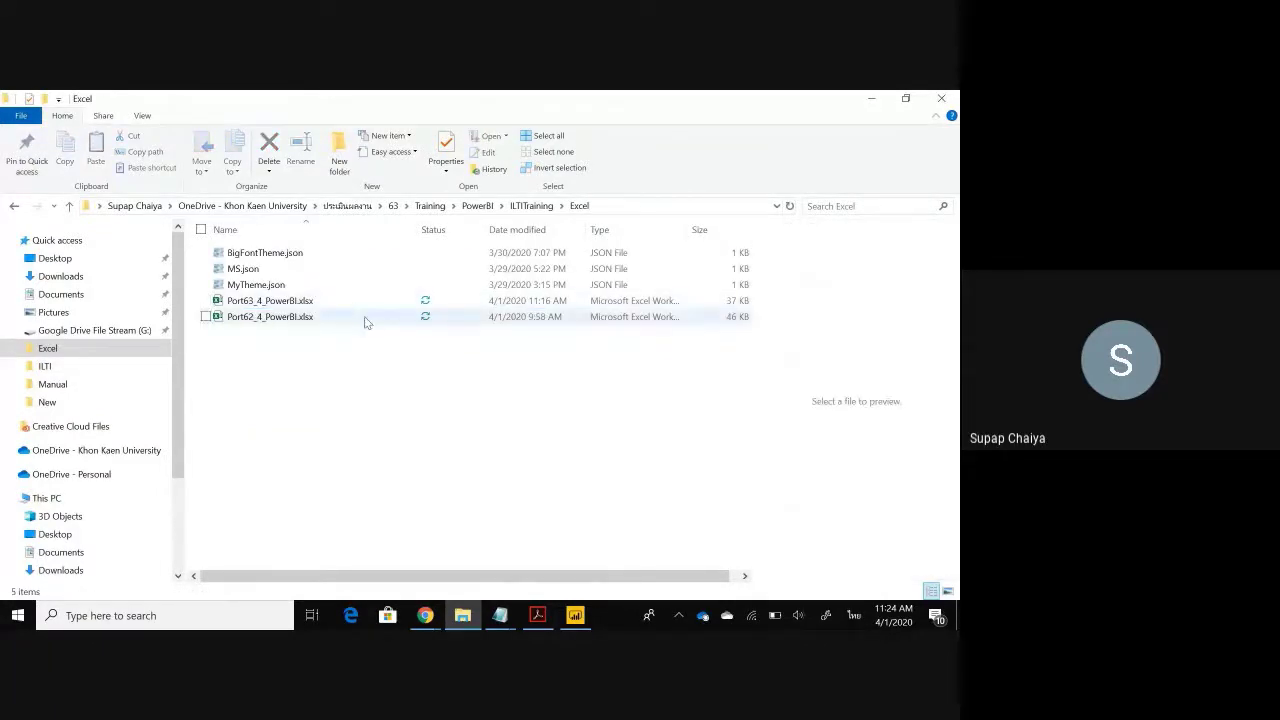
mouse_move(370, 316)
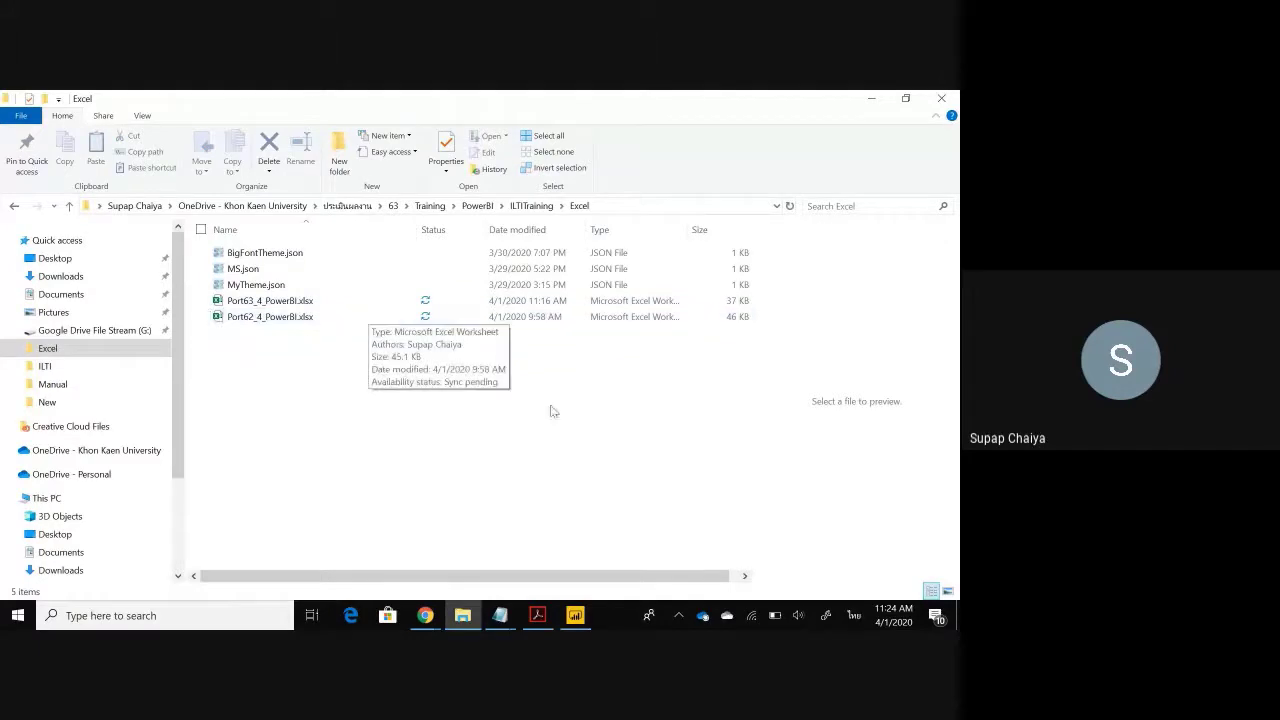
Refresh the portfolio table's data so the matrix shows 2562 and 2563 with 27,452 applicants
left_click(580, 618)
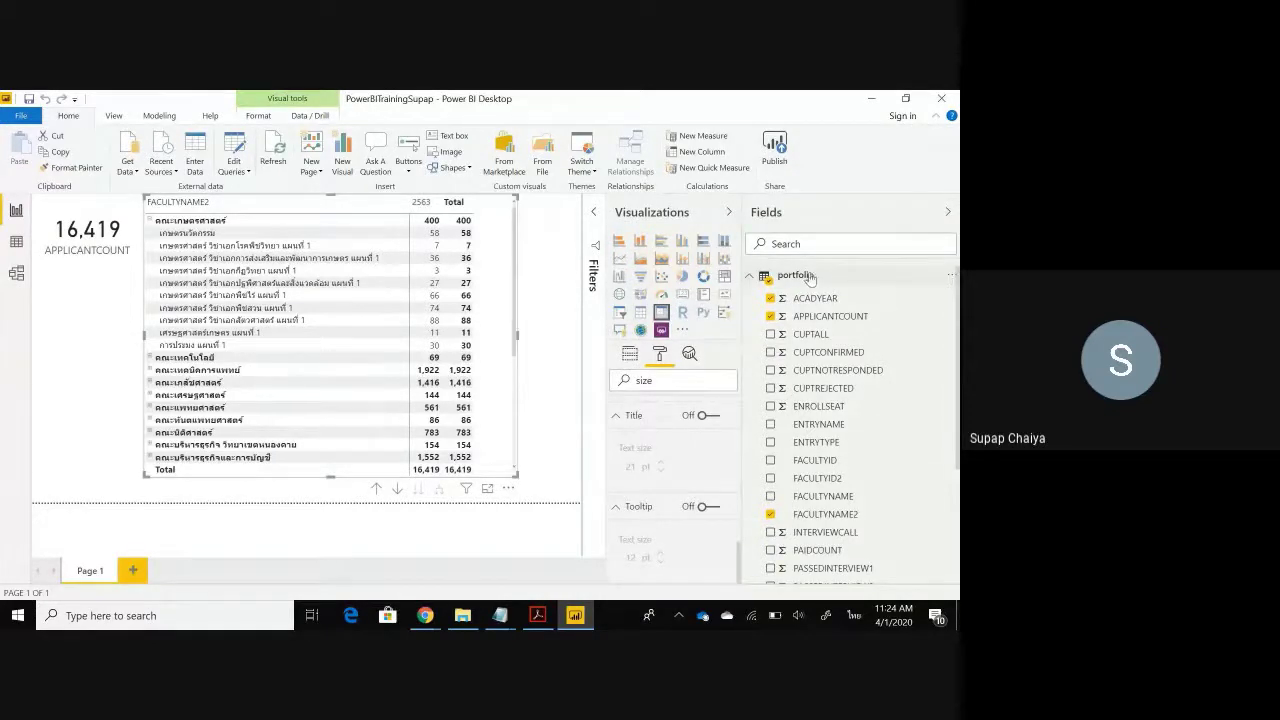
left_click(951, 280)
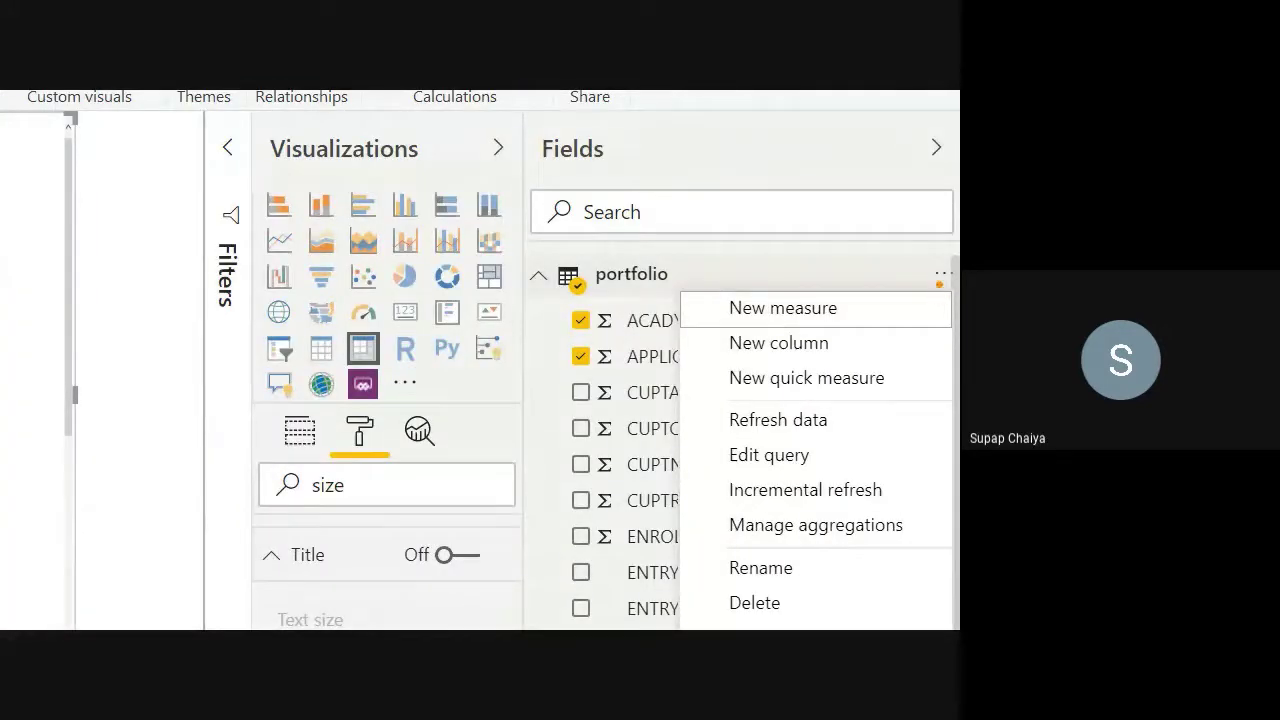
left_click_drag(800, 410, 935, 292)
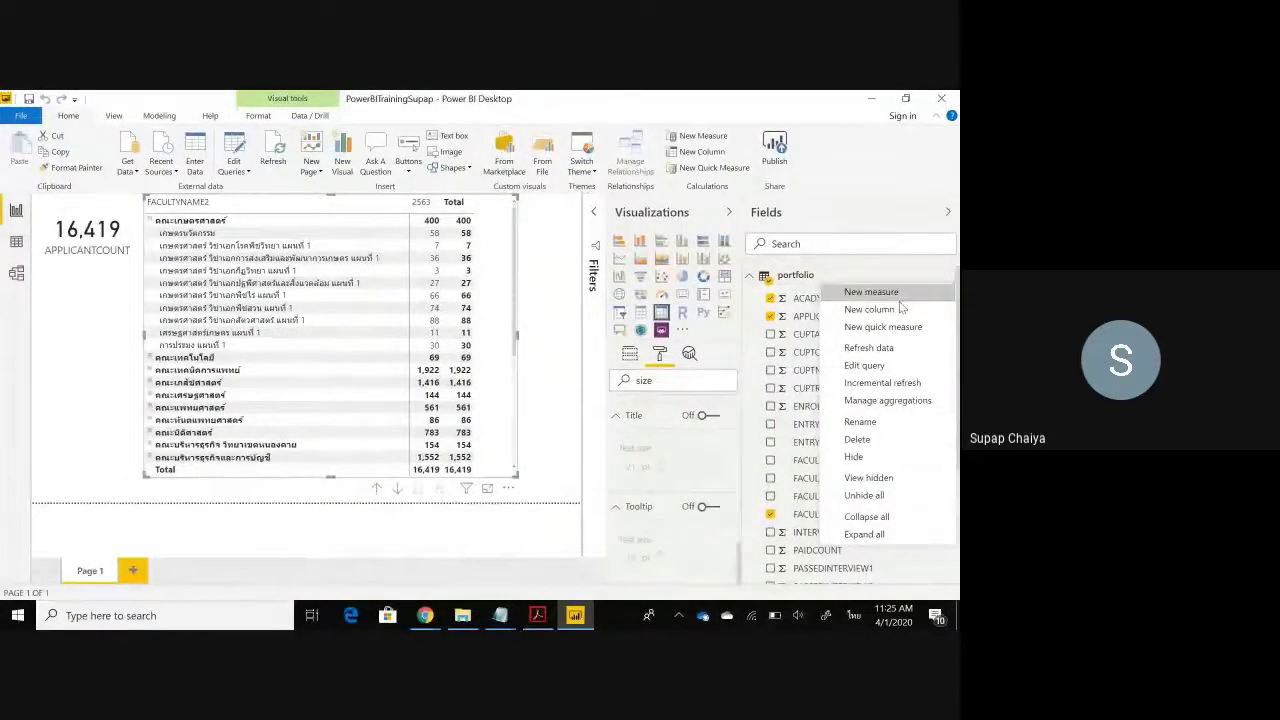
left_click(858, 349)
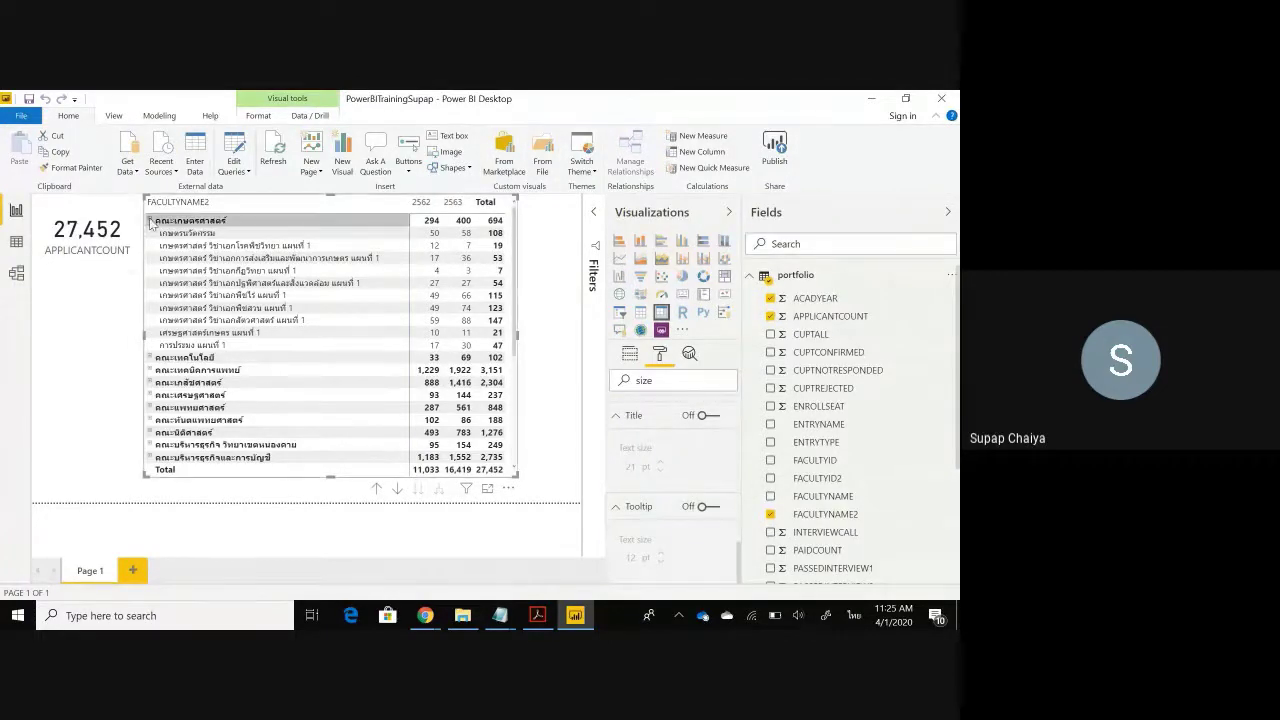
Collapse the first faculty's program rows, leaving faculty totals of 11,033 (2562) and 16,419 (2563)
left_click(150, 221)
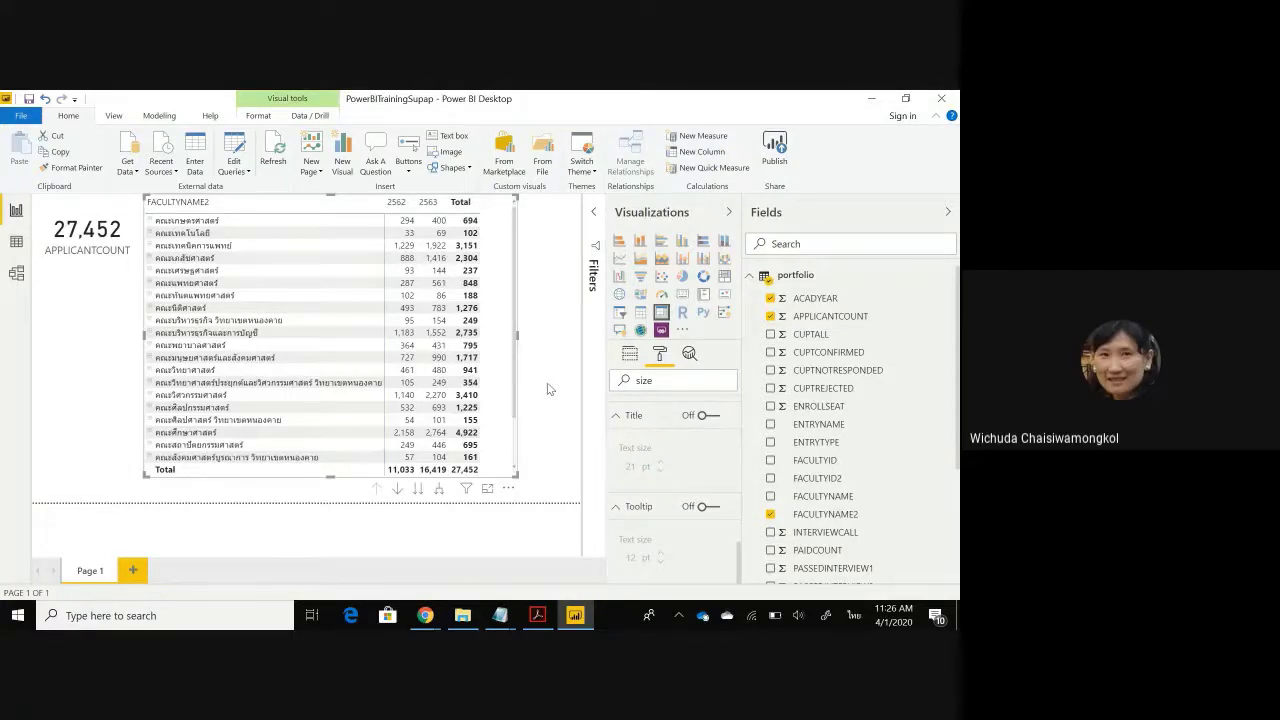
Open Port63_4_PowerBI.xlsx in Excel from the Excel folder
left_click(458, 618)
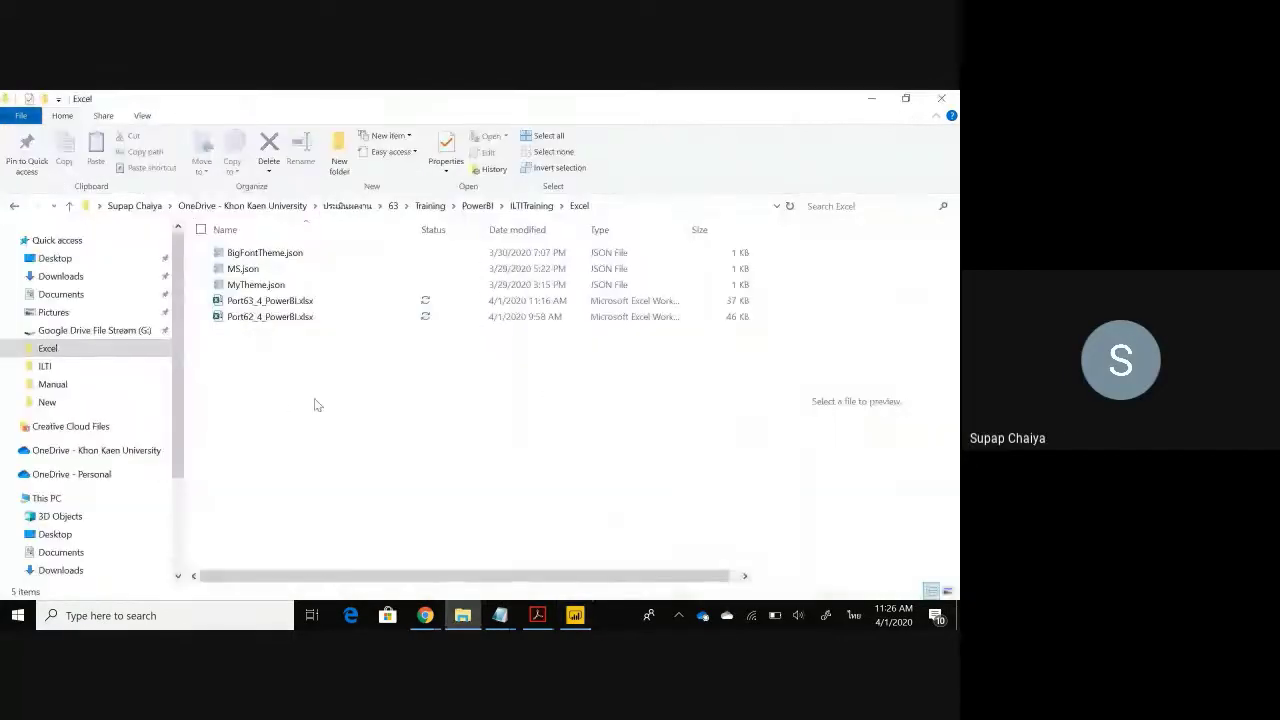
double_click(302, 302)
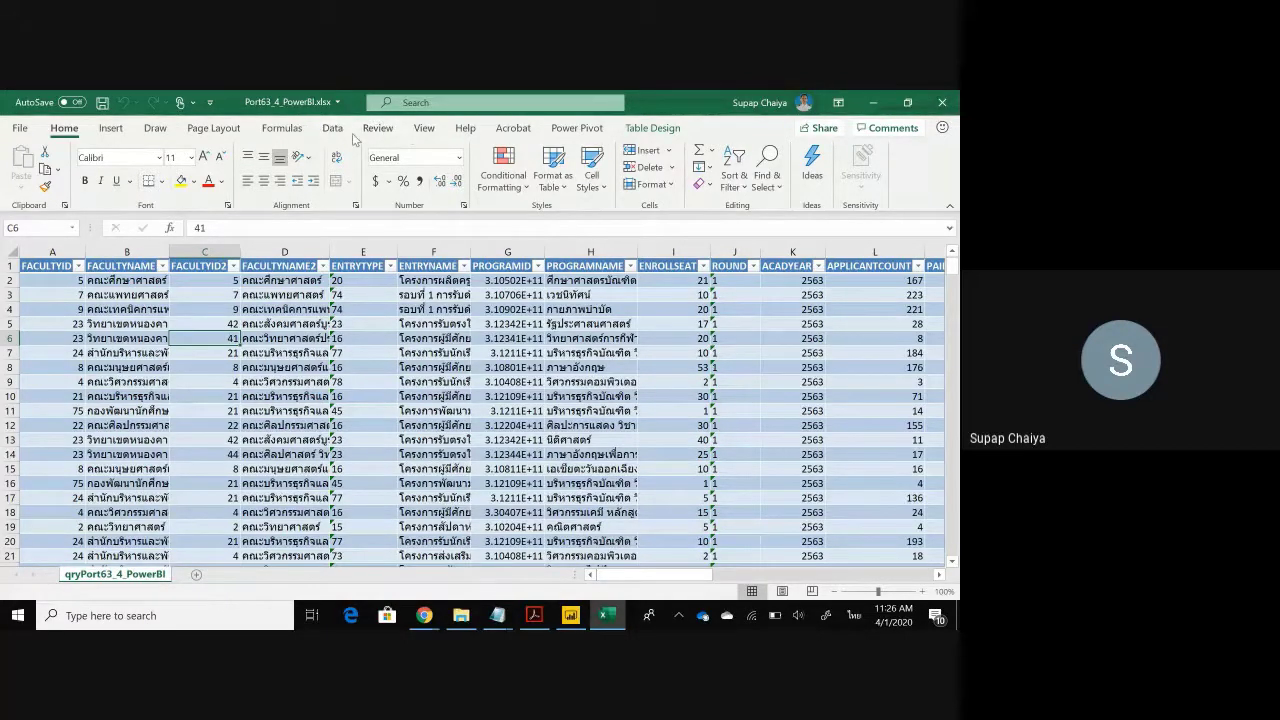
left_click(294, 134)
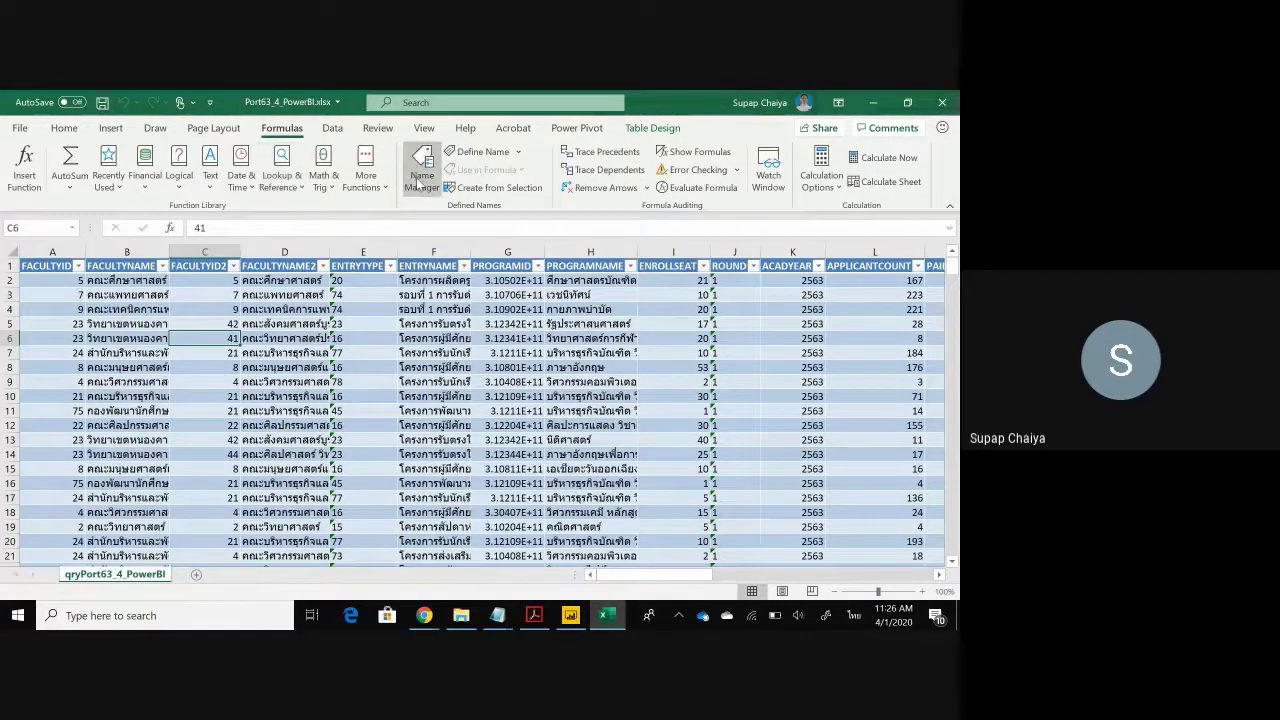
left_click(419, 176)
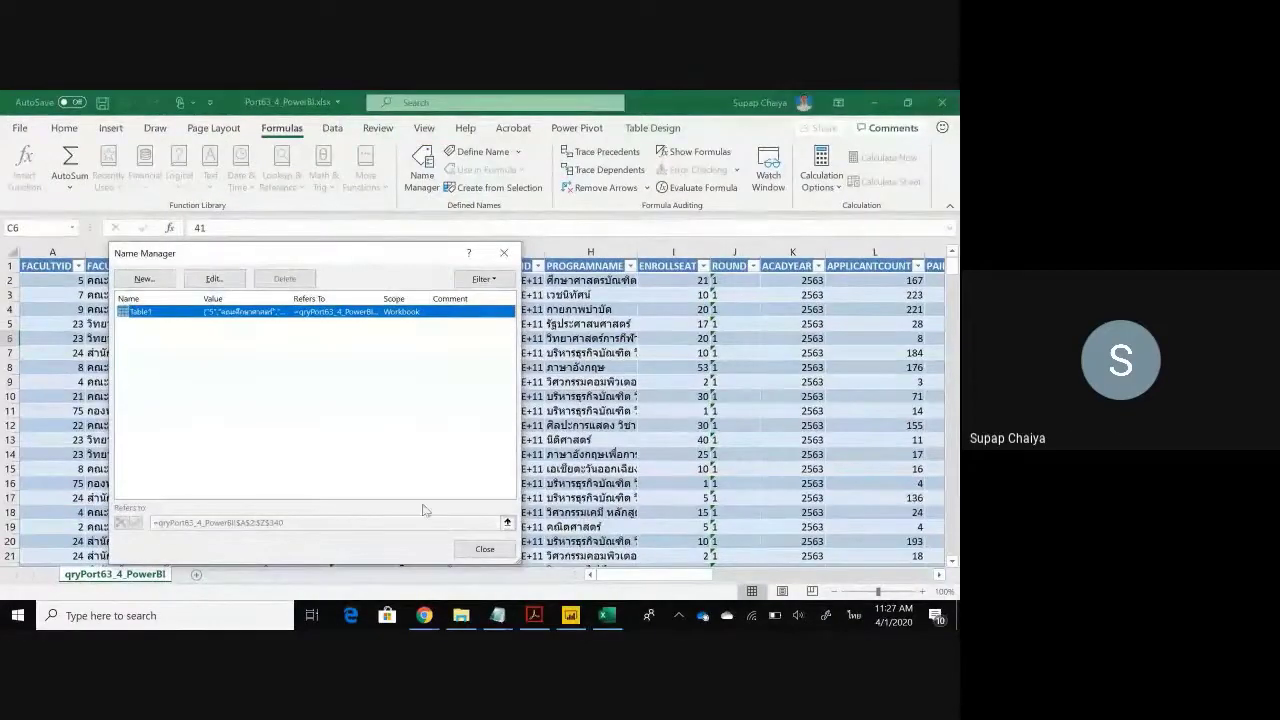
left_click(484, 549)
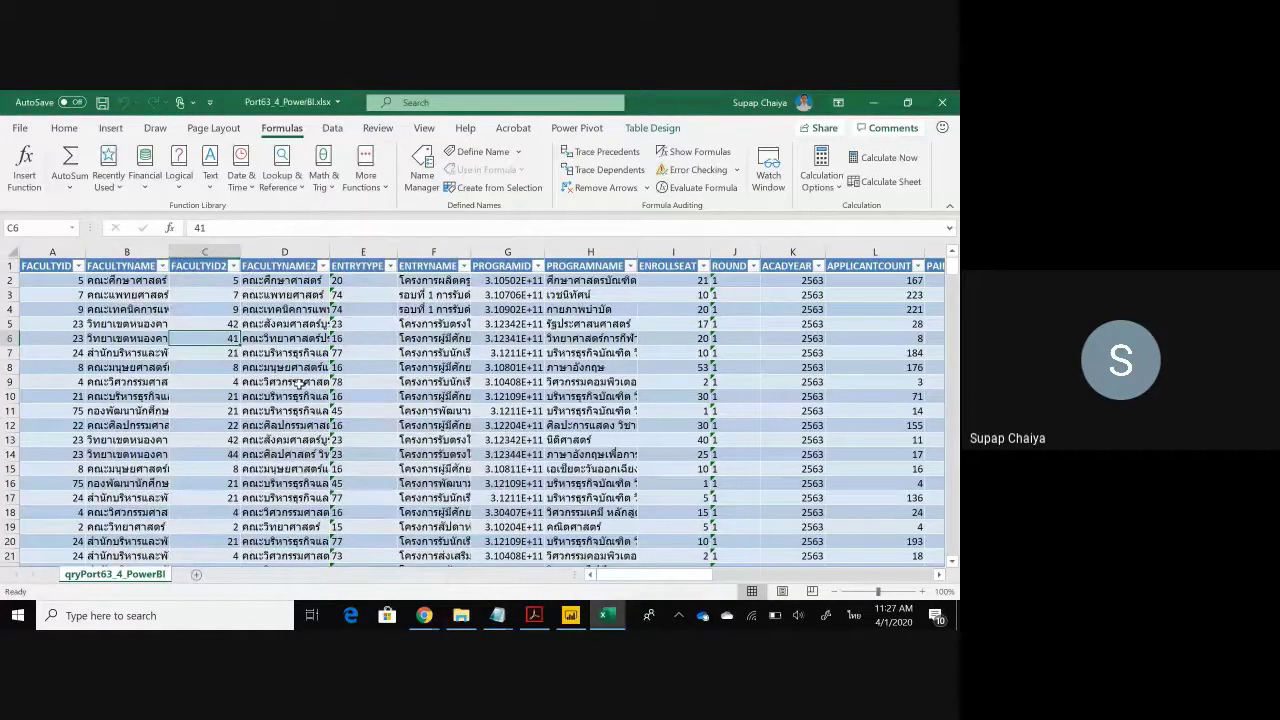
Show Excel's Data ribbon with its Get Data and query commands
left_click(333, 128)
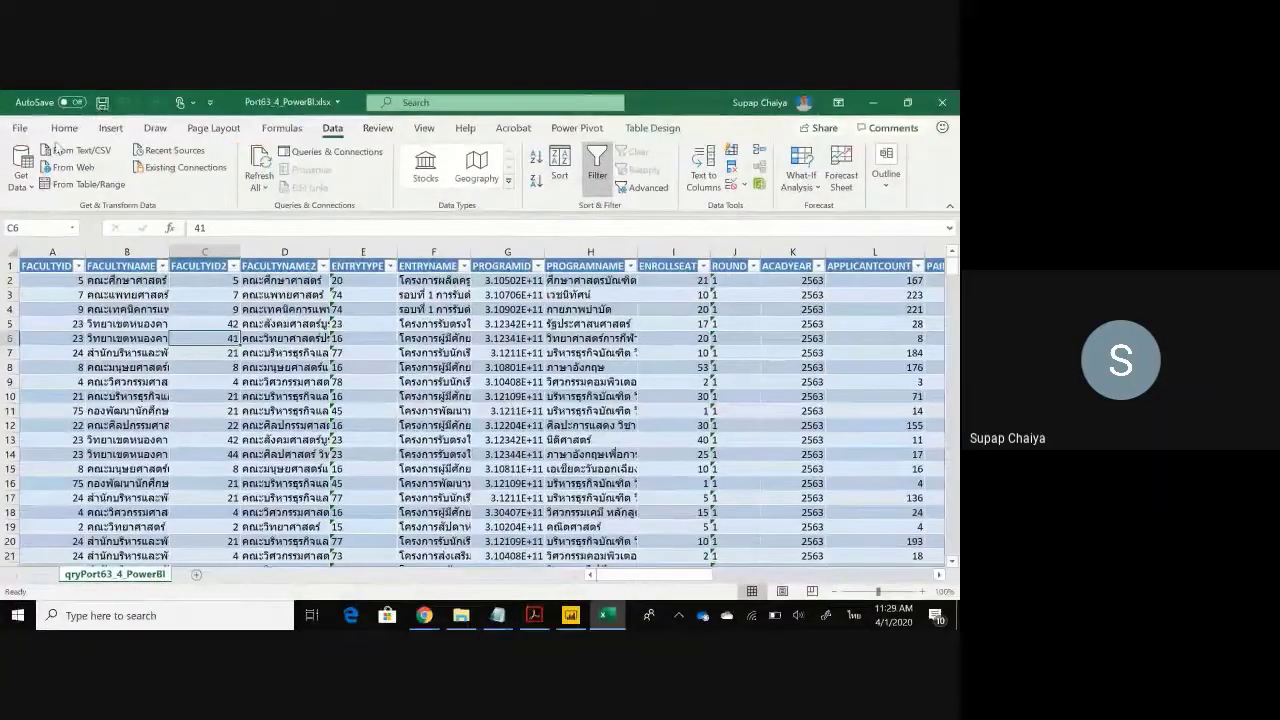
left_click(22, 172)
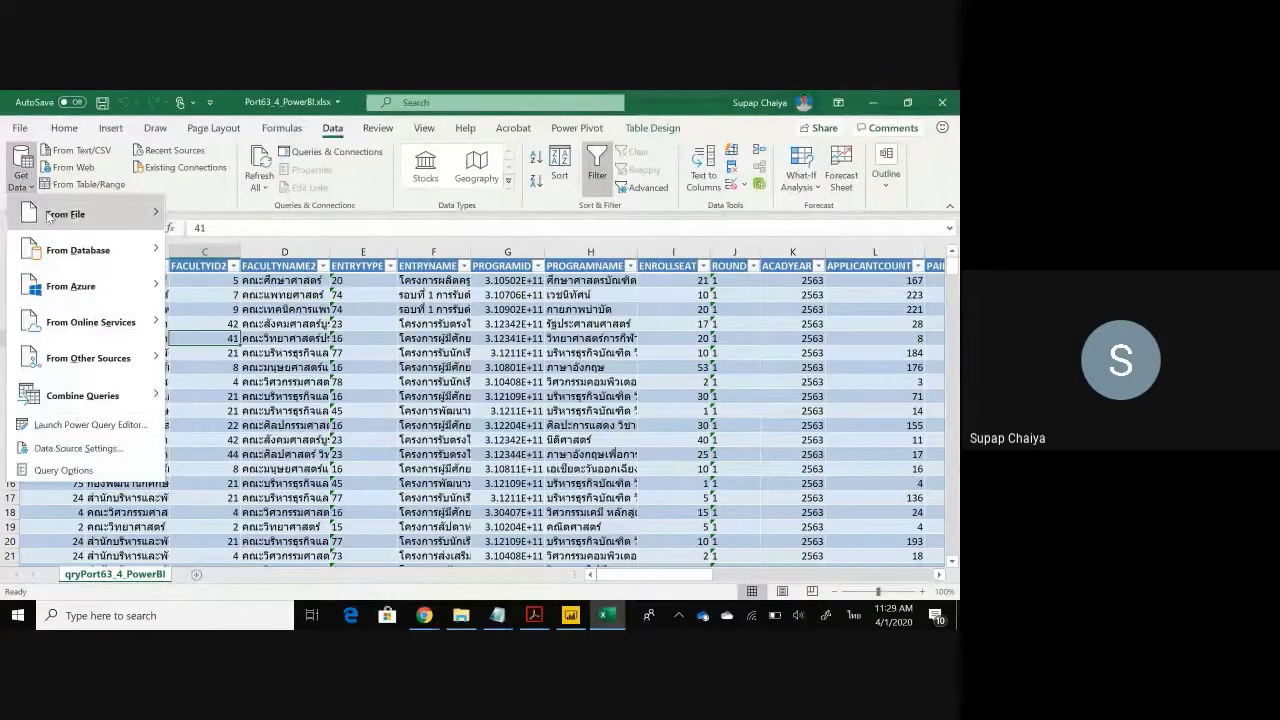
mouse_move(52, 216)
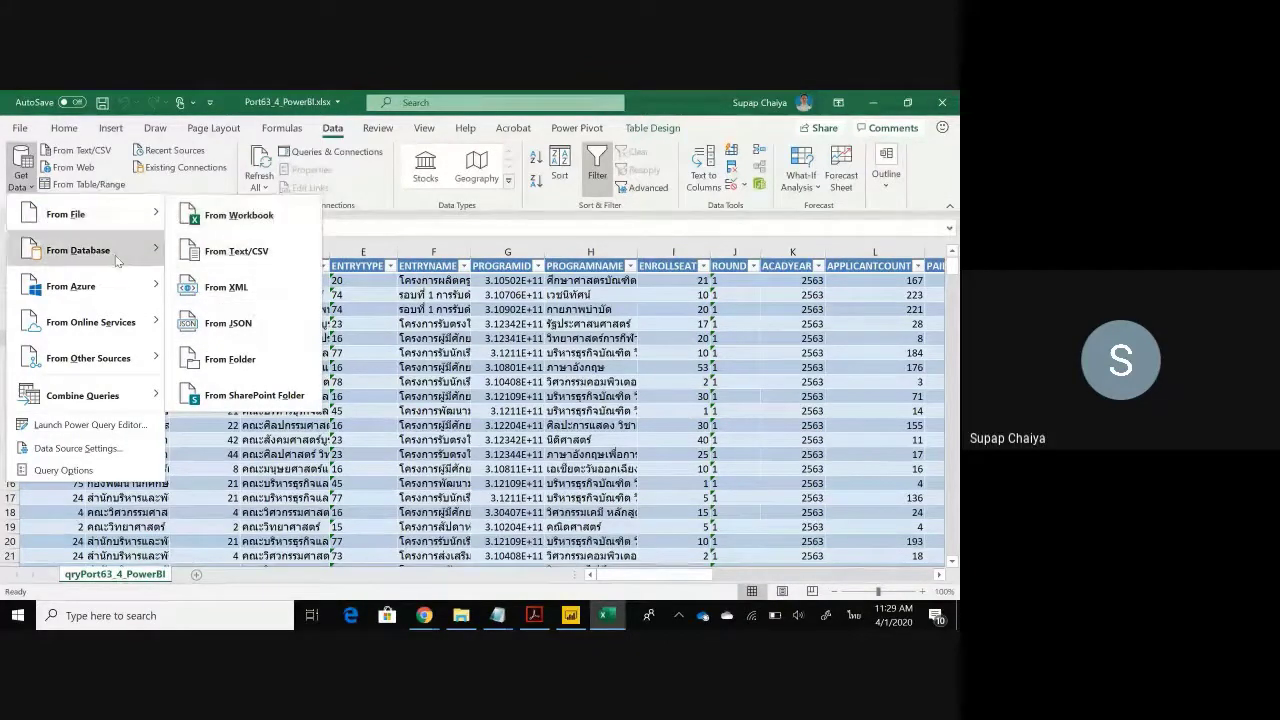
mouse_move(112, 257)
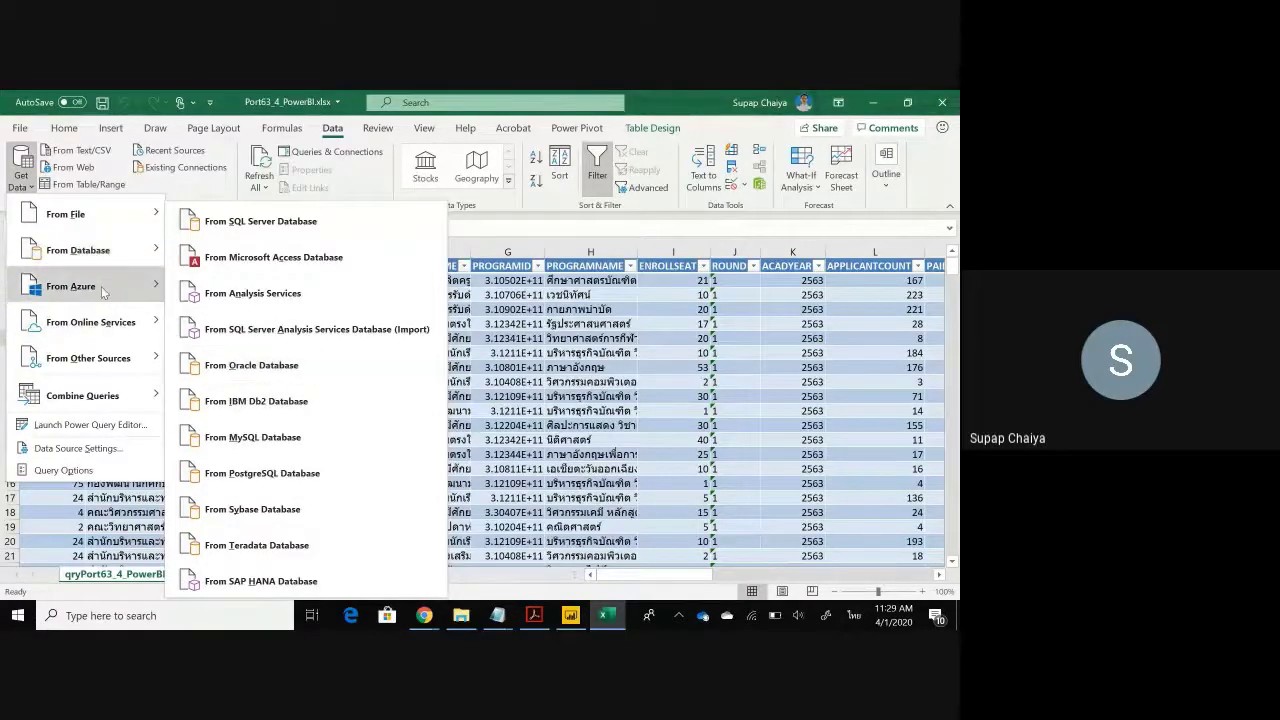
mouse_move(101, 290)
mouse_move(70, 328)
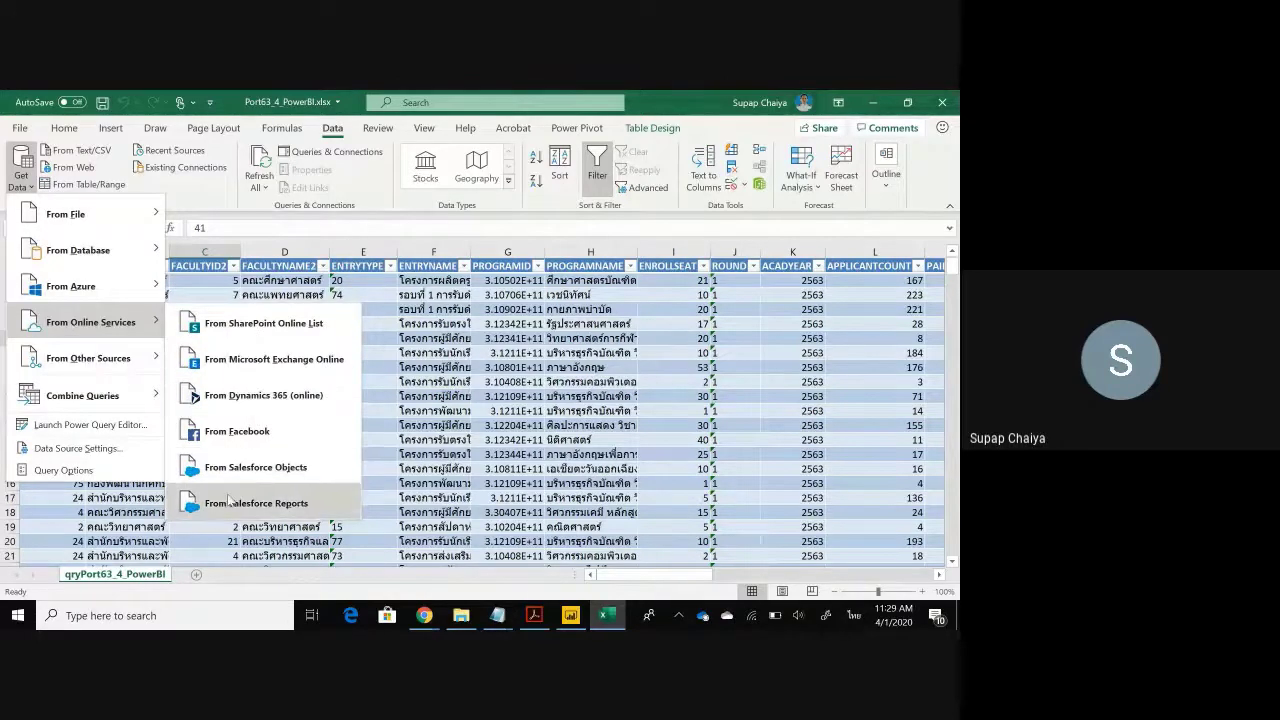
mouse_move(74, 363)
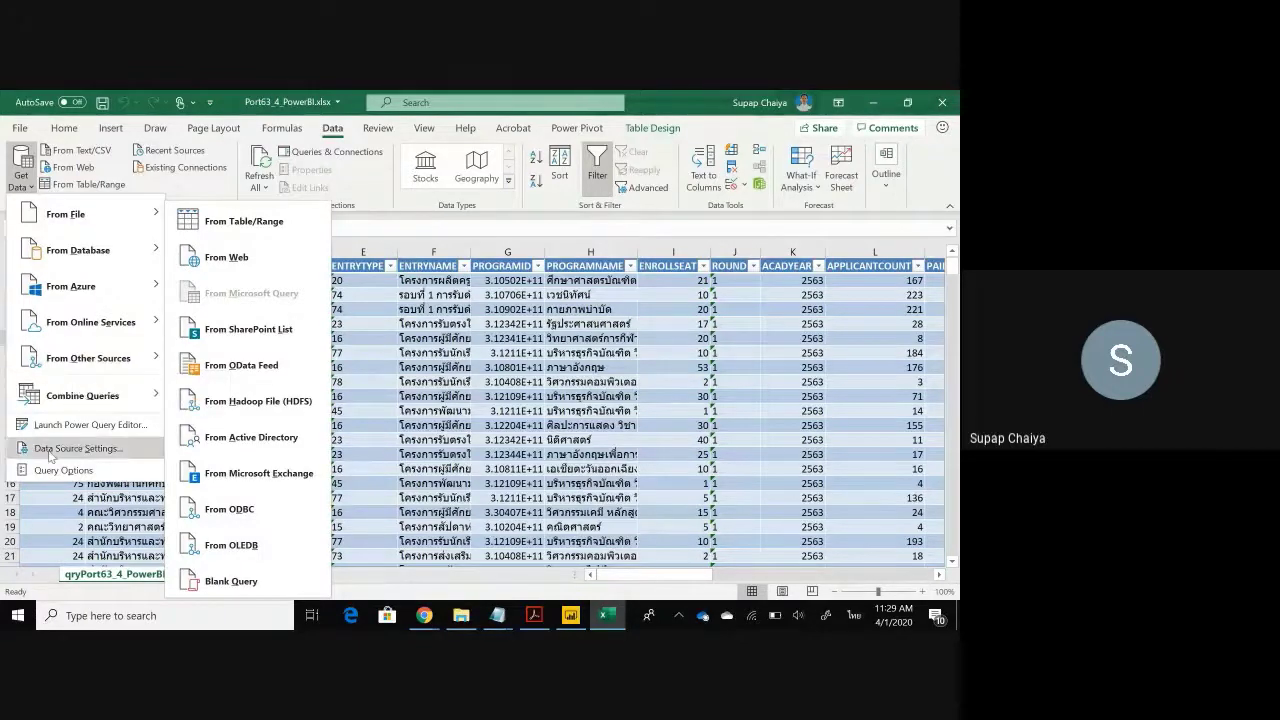
mouse_move(105, 408)
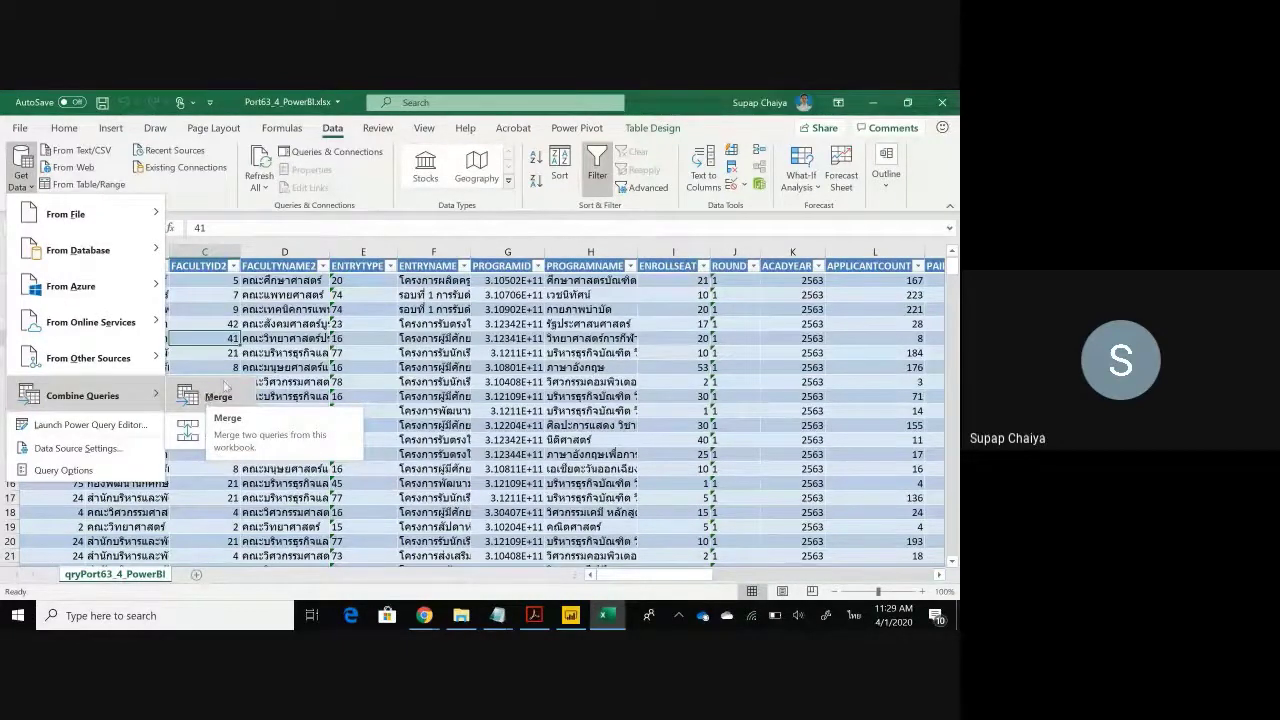
left_click(362, 334)
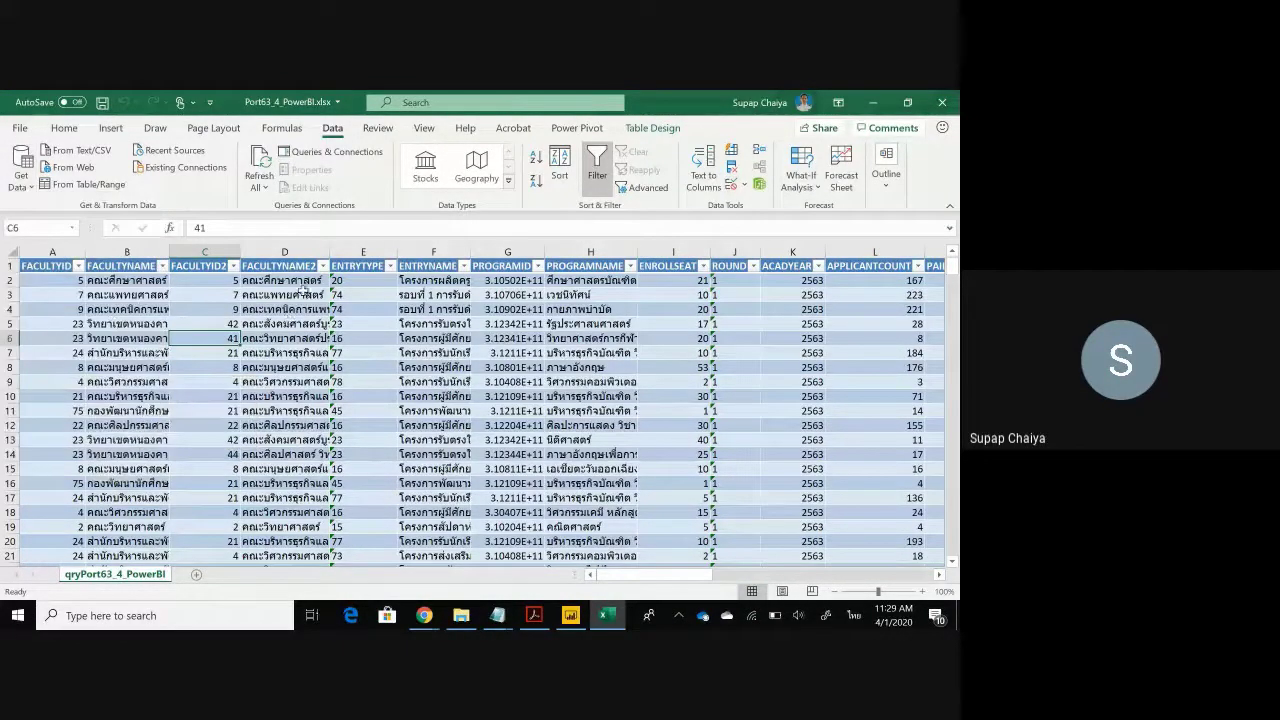
left_click(312, 282)
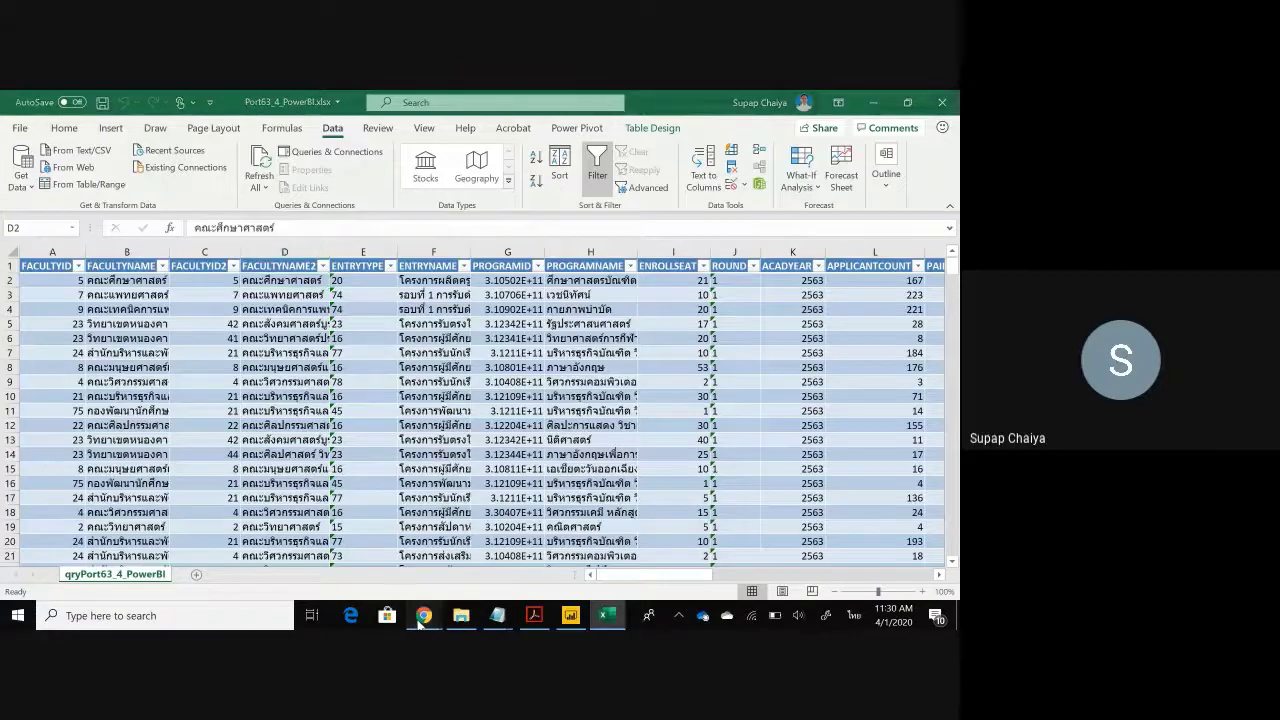
mouse_move(422, 618)
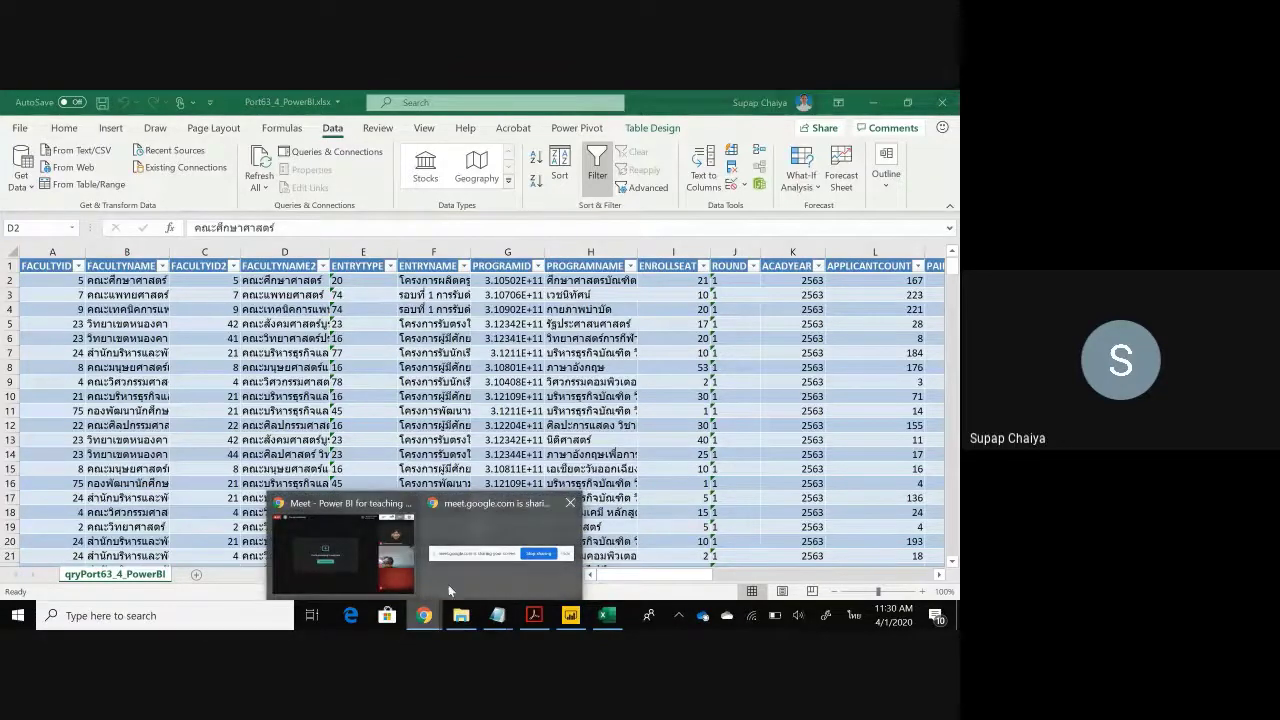